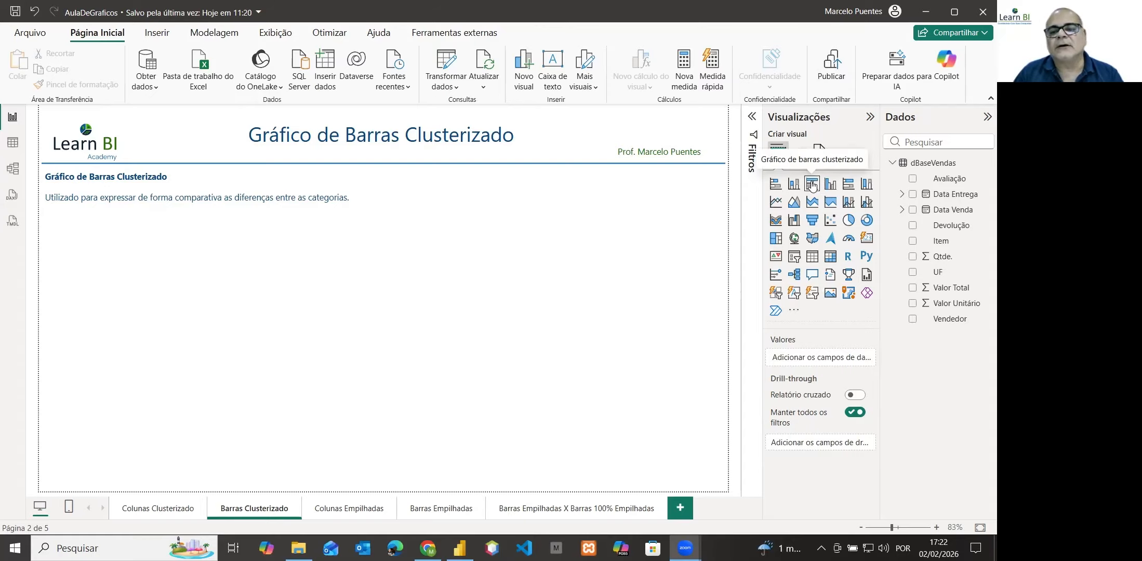
Step: Insert a clustered bar chart and stretch it vertically to fill the page area below the description text
click(814, 186)
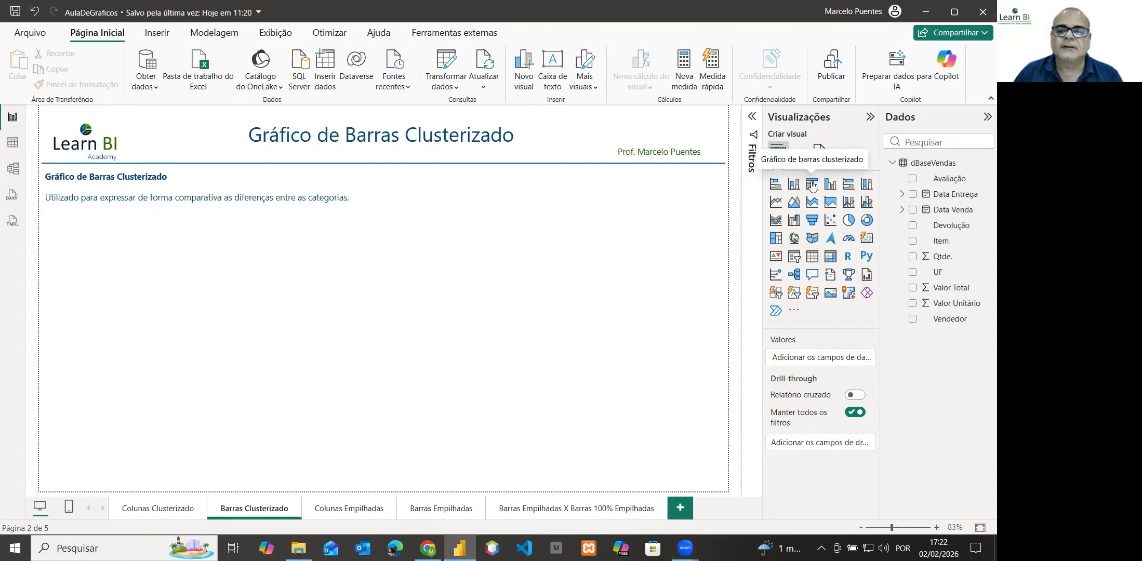
click(813, 185)
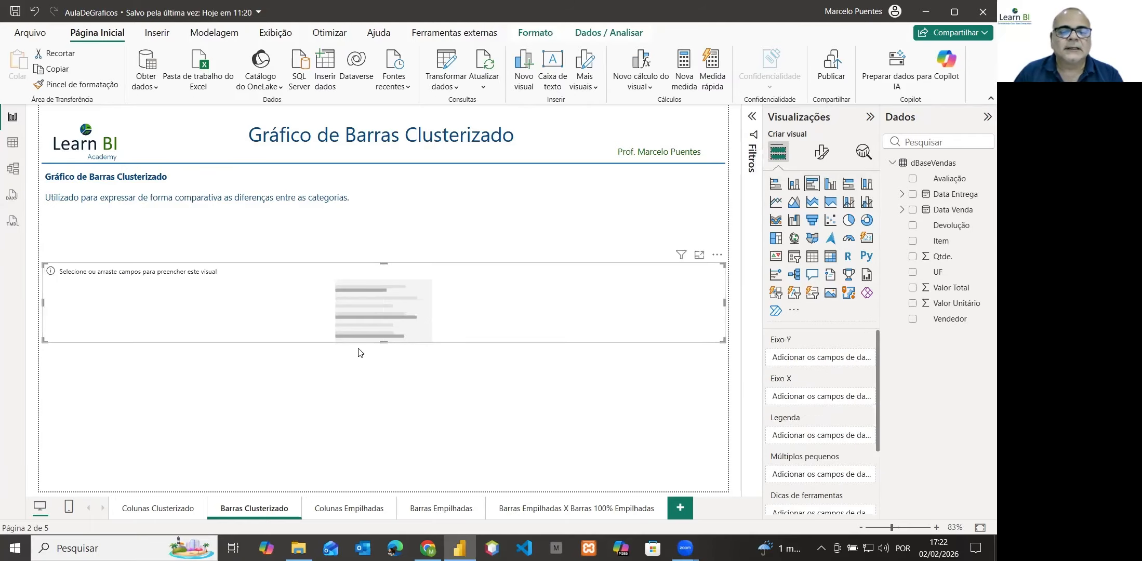
drag(382, 341, 369, 487)
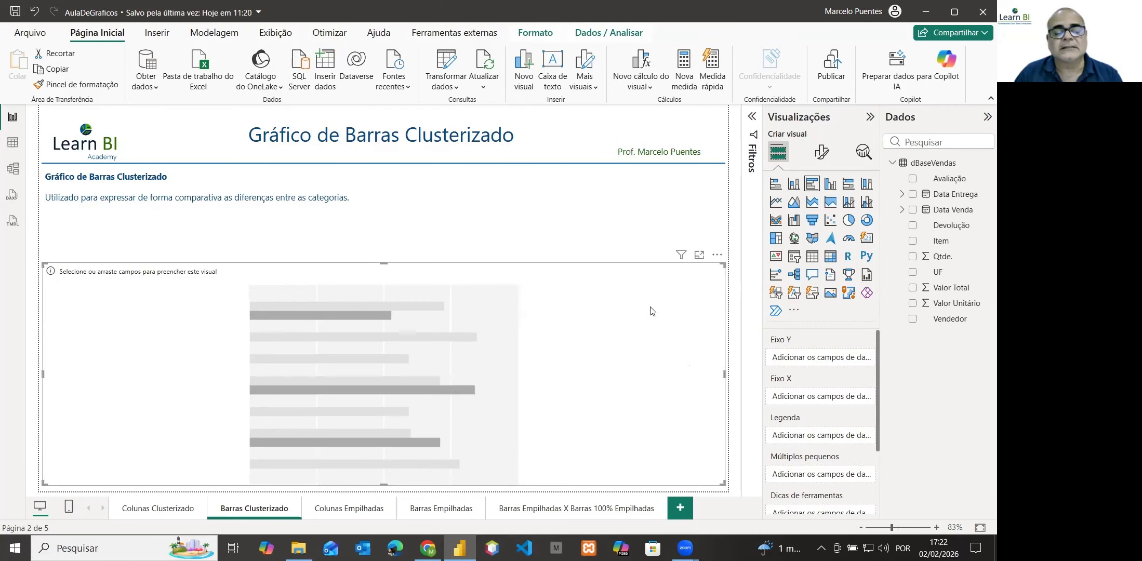
drag(382, 263, 378, 216)
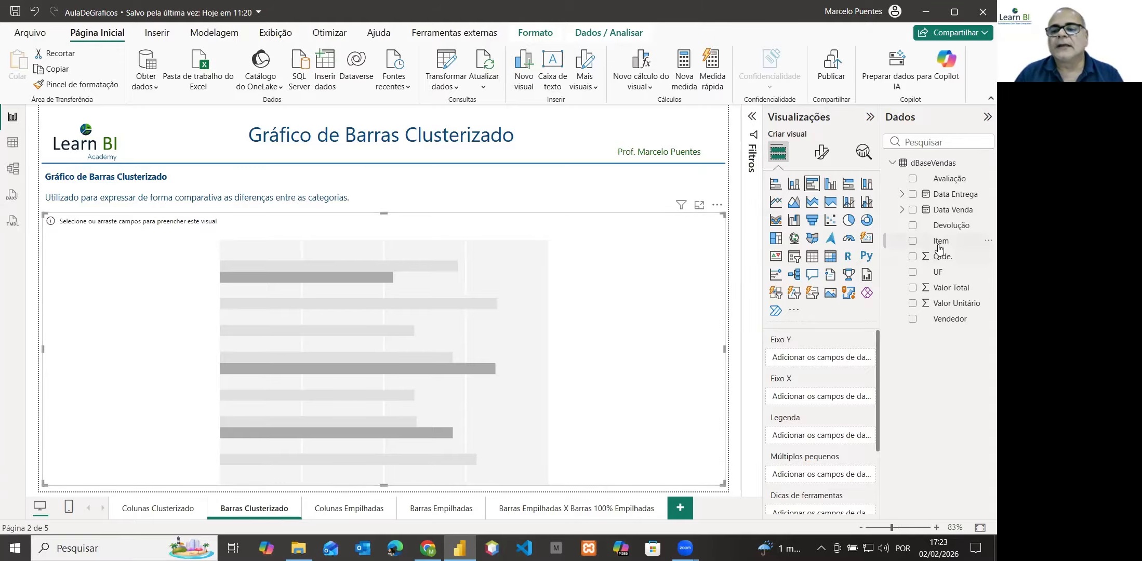
Step: Assign the Item field to the chart's Y axis and Valor Total to its X axis
drag(941, 247, 820, 363)
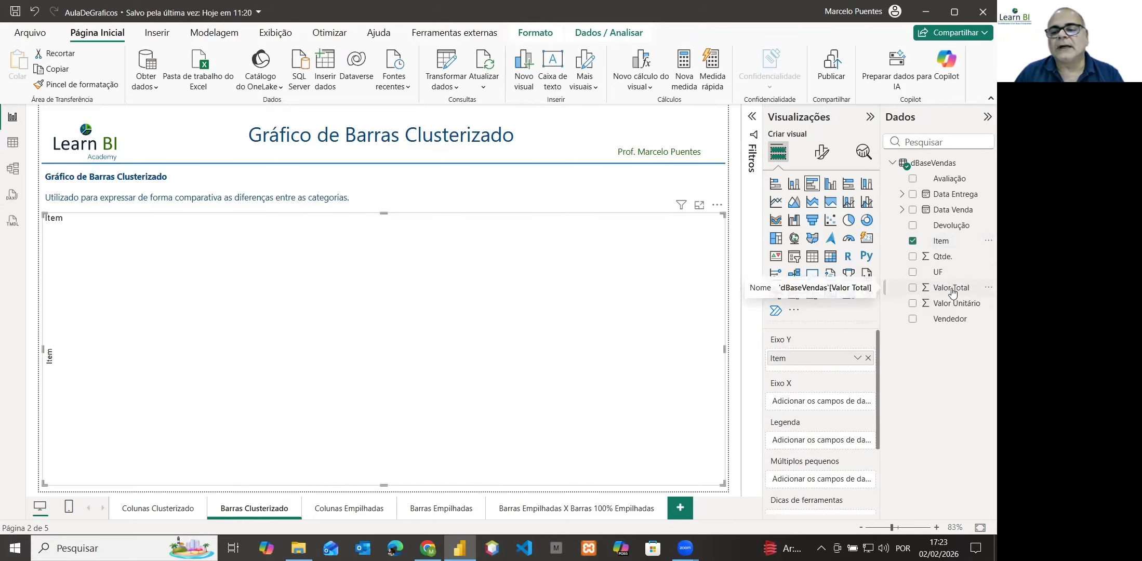
drag(952, 293, 832, 402)
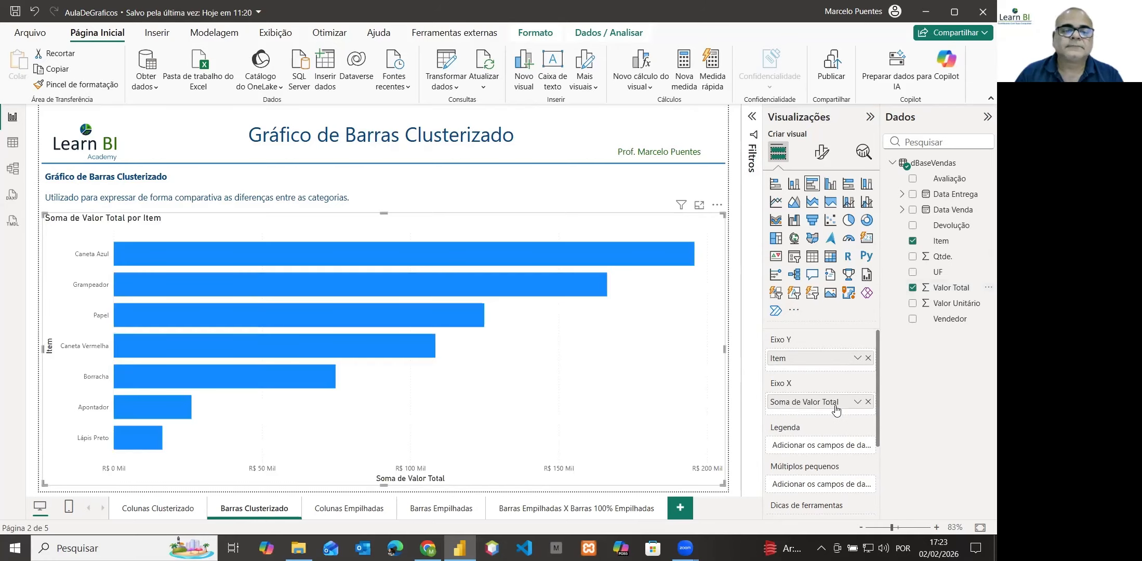
mouse_move(341, 344)
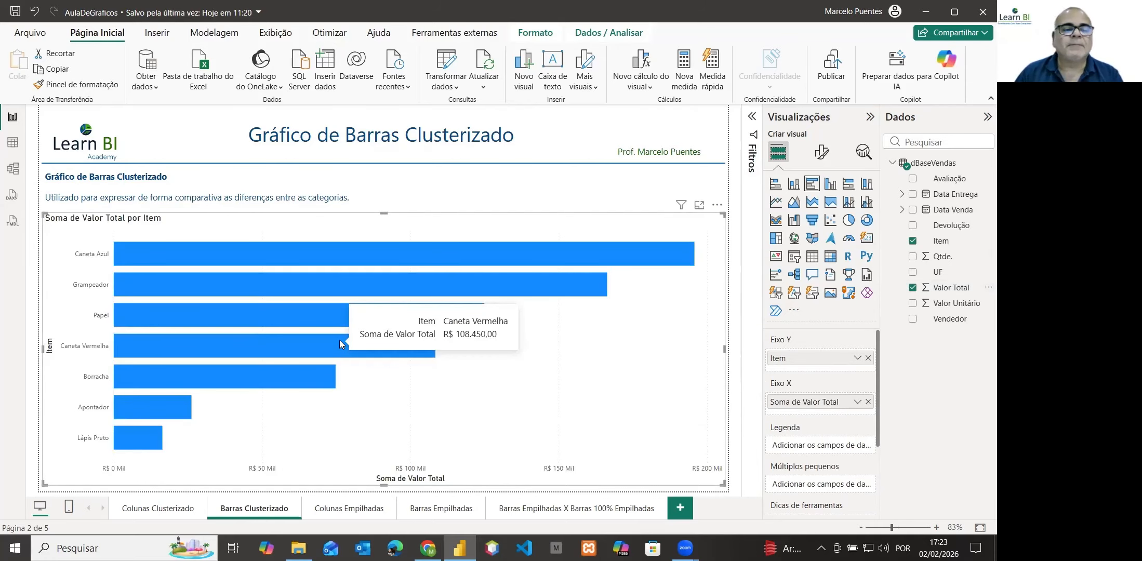
mouse_move(337, 324)
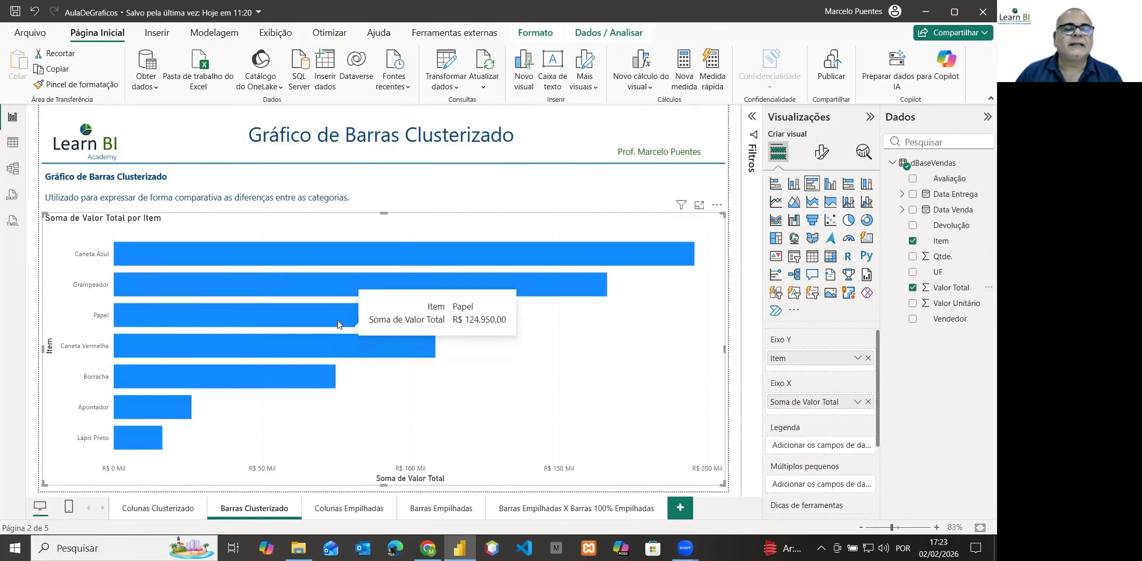
Step: Format the Y-axis values of the bar chart in dark blue with font size 10
click(821, 154)
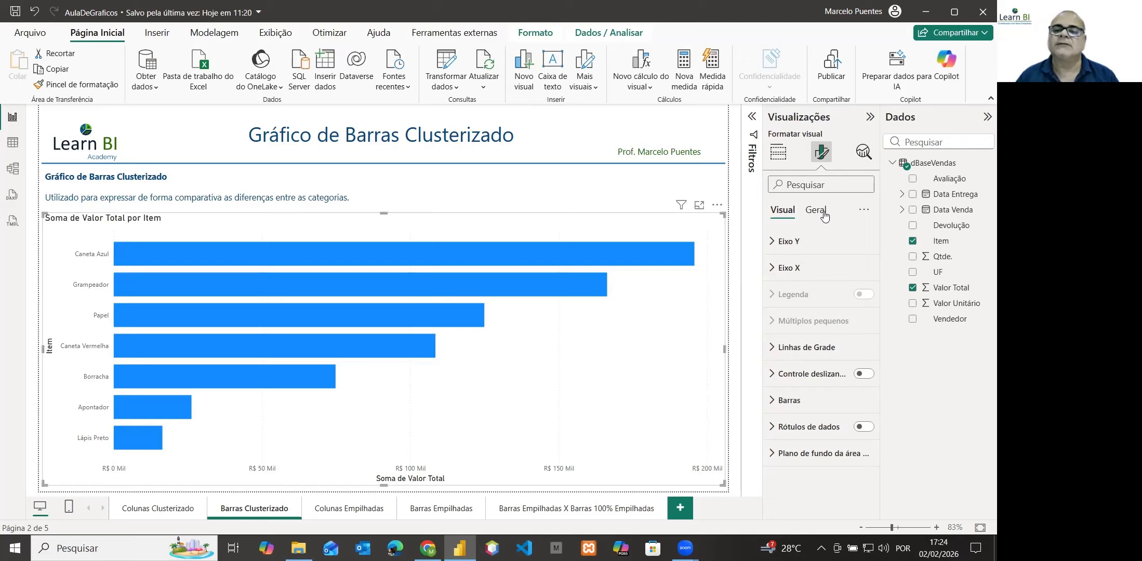
click(815, 213)
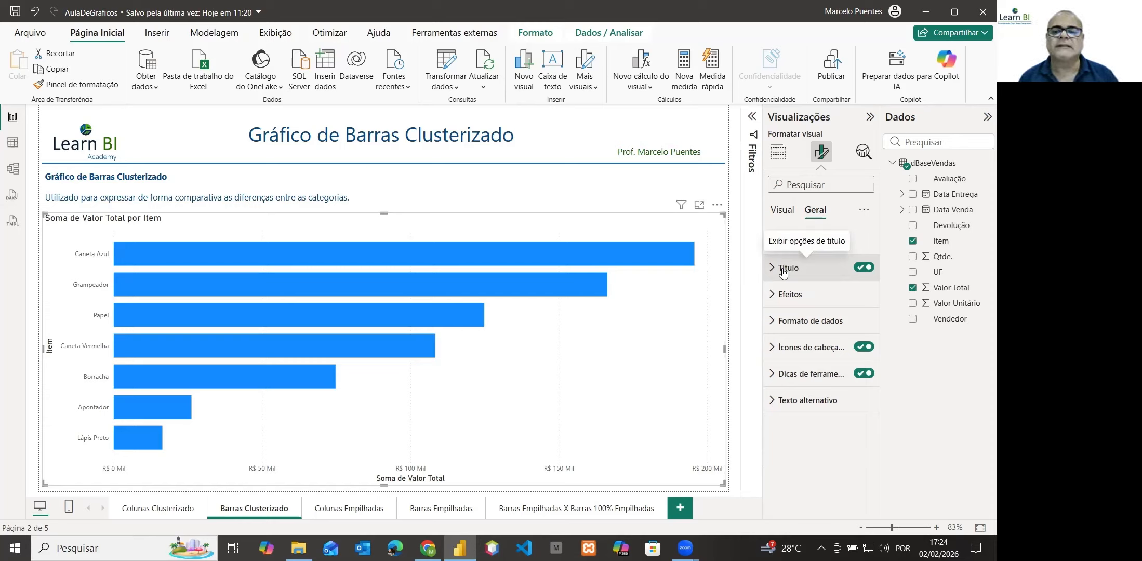
click(782, 210)
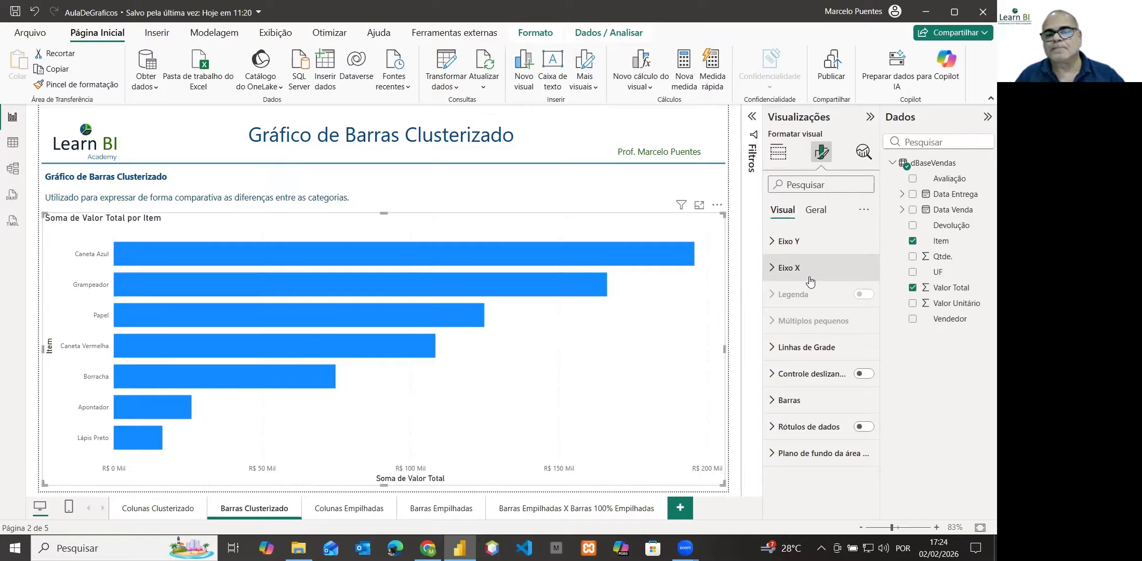
click(770, 245)
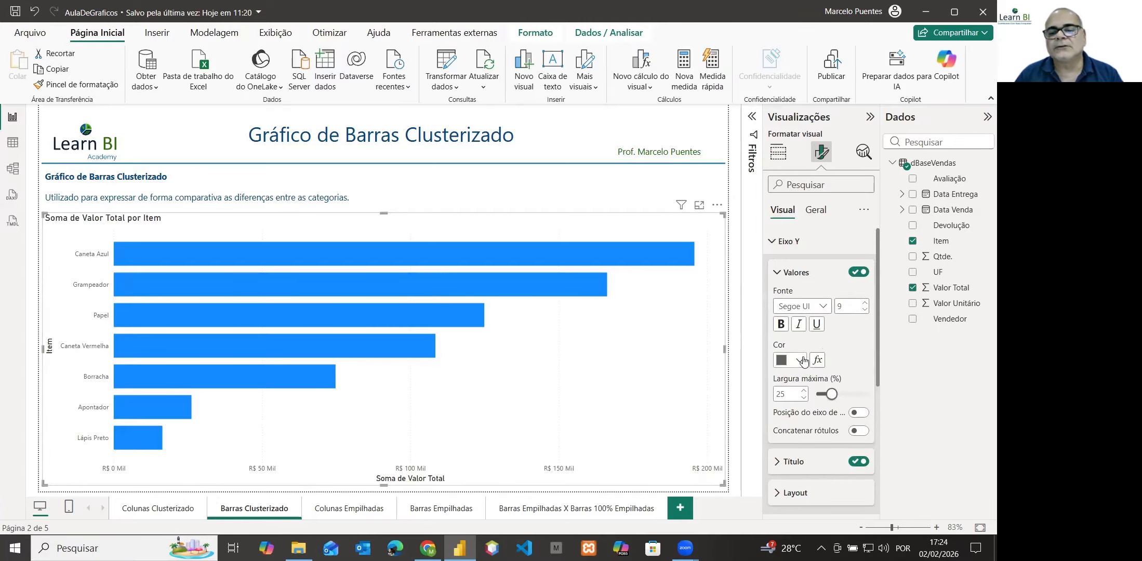
click(800, 361)
click(828, 231)
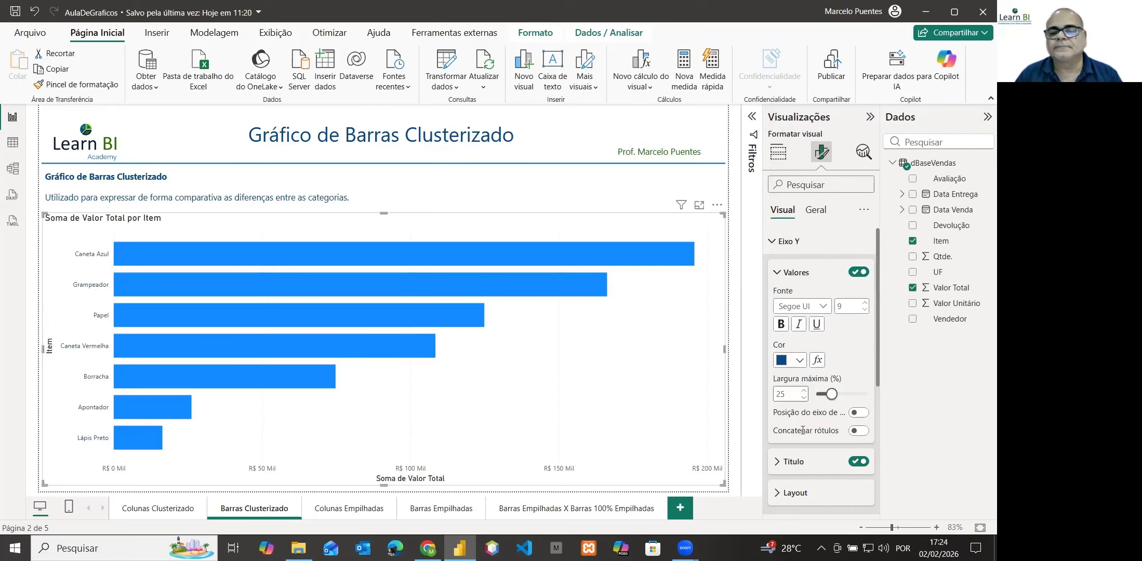
scroll(831, 441, down, 2)
scroll(830, 409, up, 1)
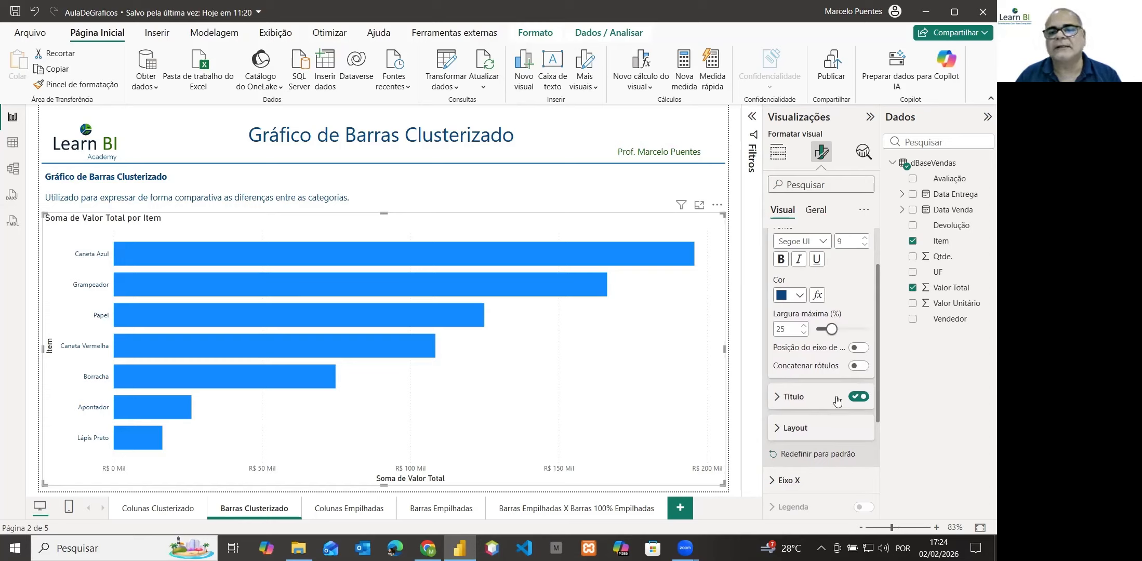
click(865, 238)
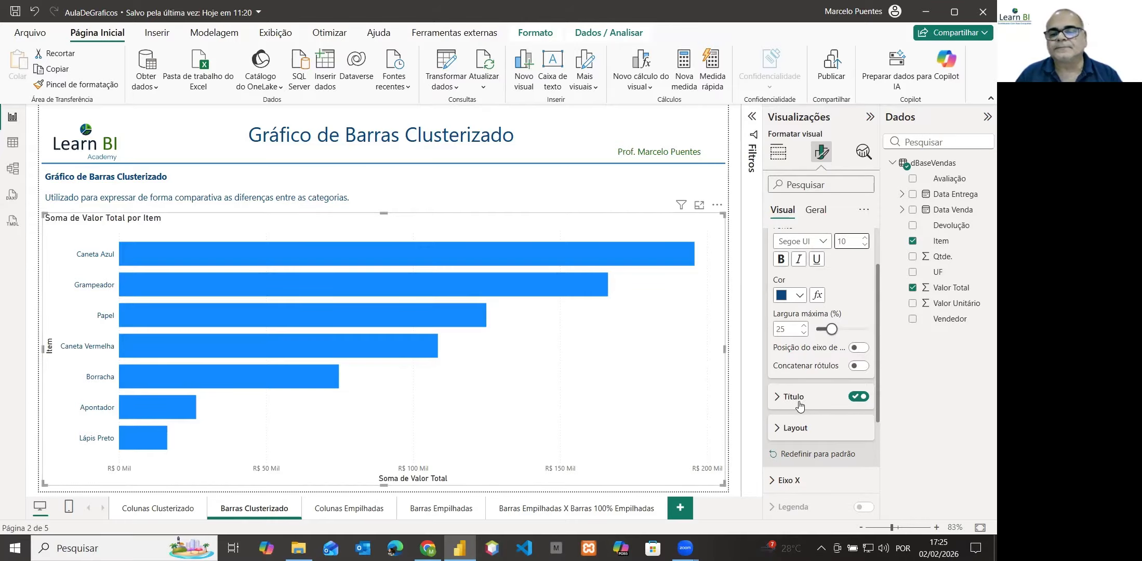
scroll(808, 332, up, 2)
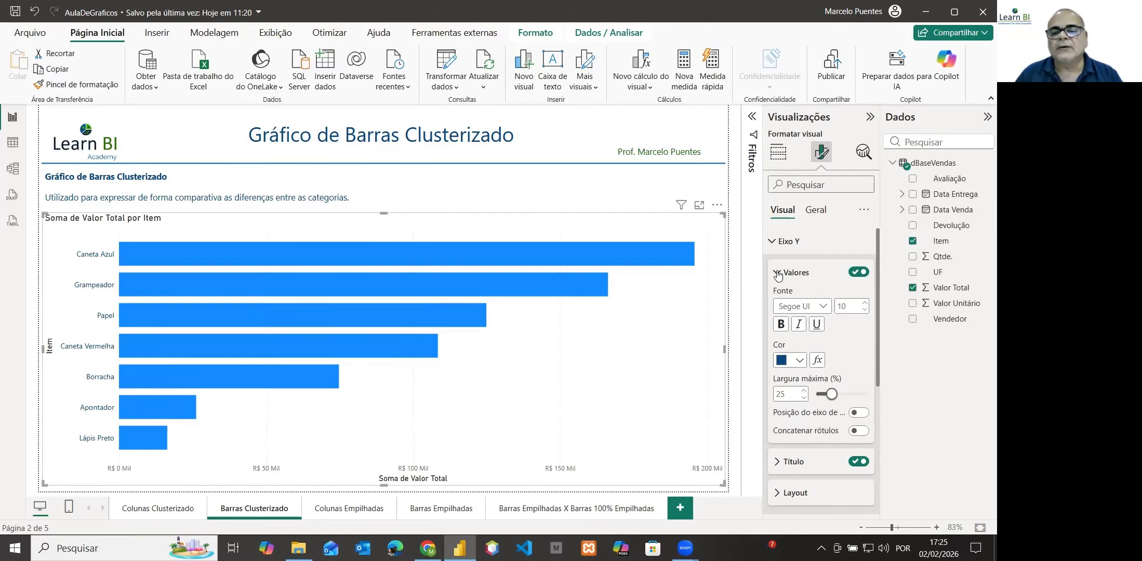
Step: Set the Y-axis title text to "Produtos"
click(778, 272)
click(775, 307)
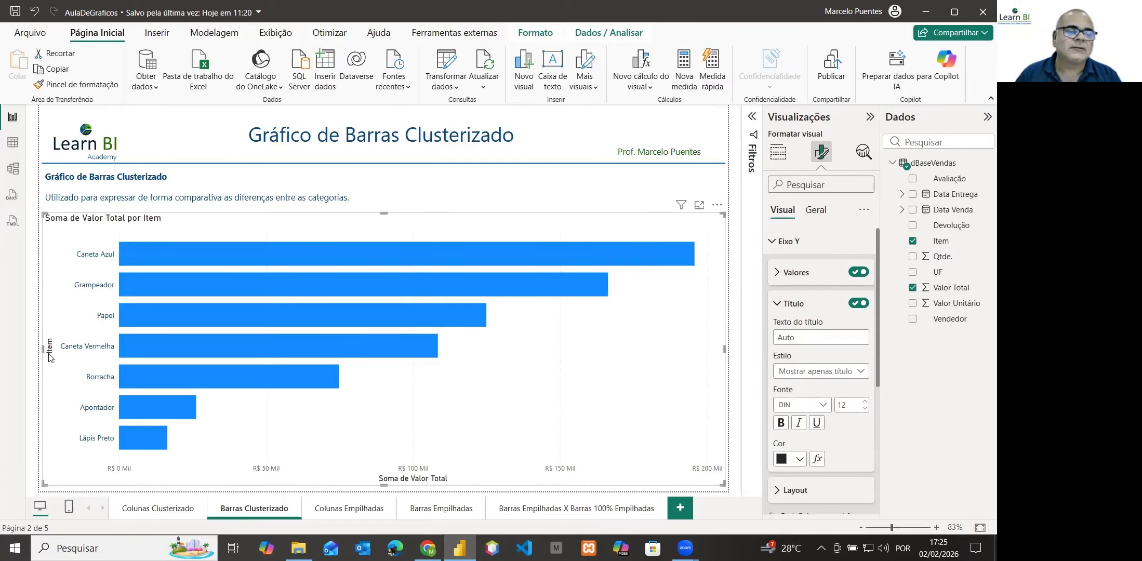
click(833, 342)
text(Prodtuso)
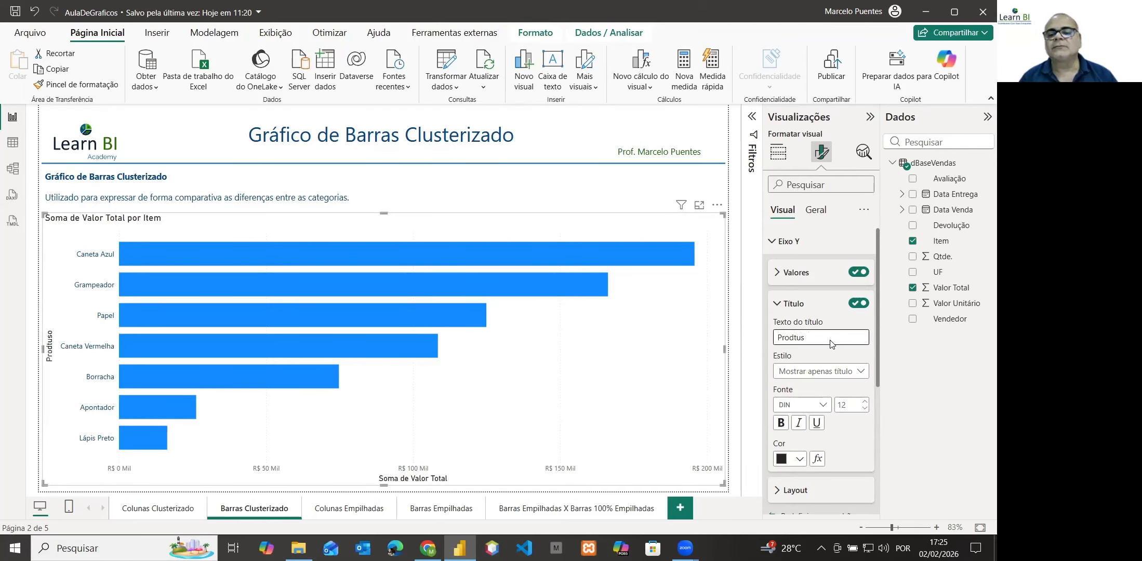
key(BackSpace)
key(BackSpace)
key(BackSpace)
key(BackSpace)
key(BackSpace)
text(dutos)
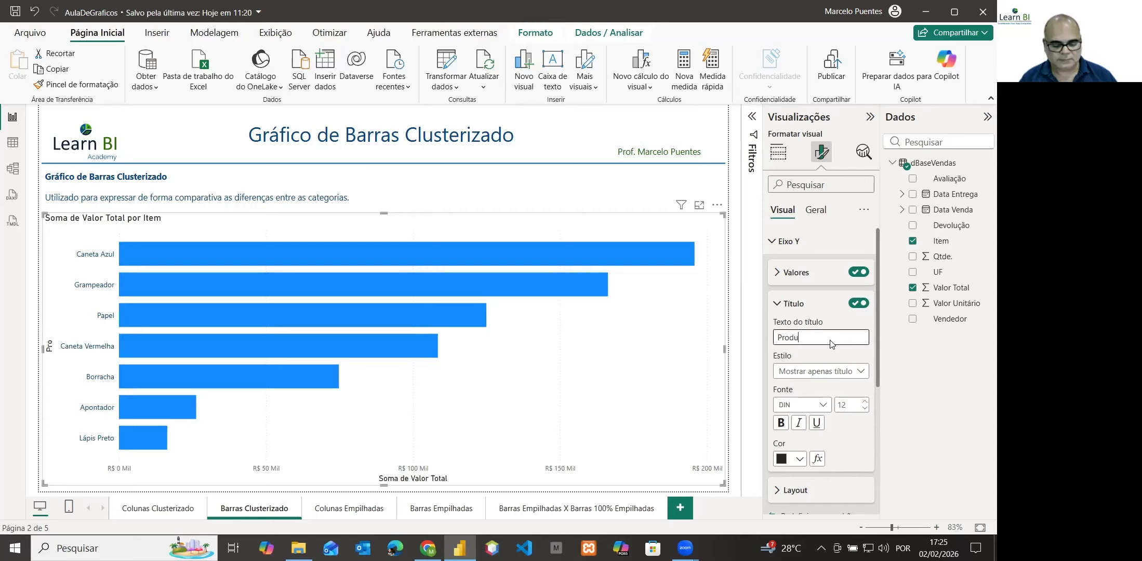
Step: Set the Y-axis title font to Segoe UI at size 11
click(811, 372)
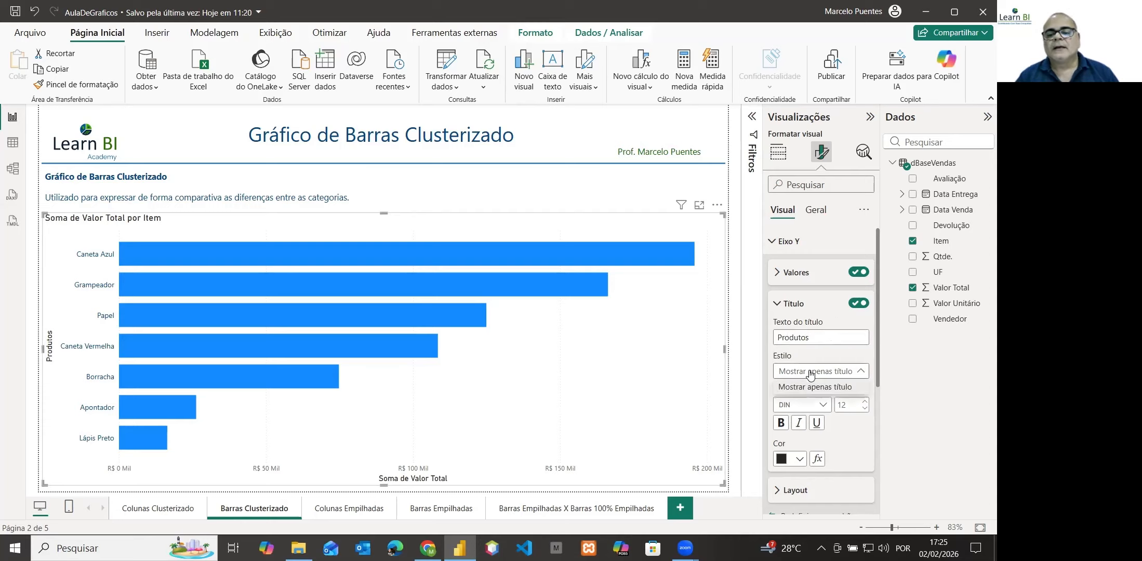
click(815, 410)
click(815, 410)
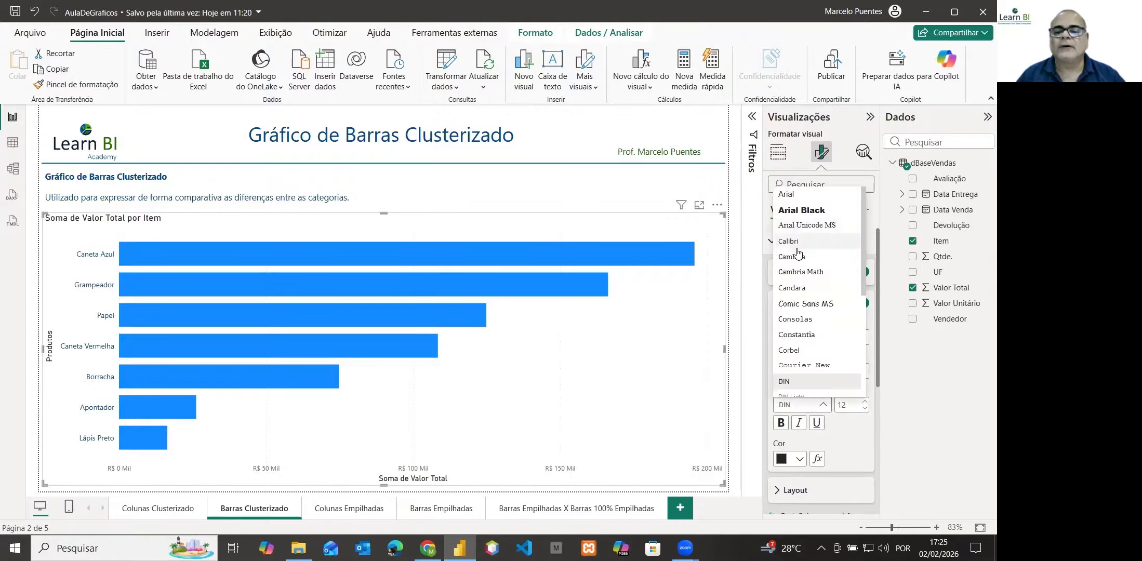
scroll(797, 281, down, 3)
click(797, 315)
click(865, 409)
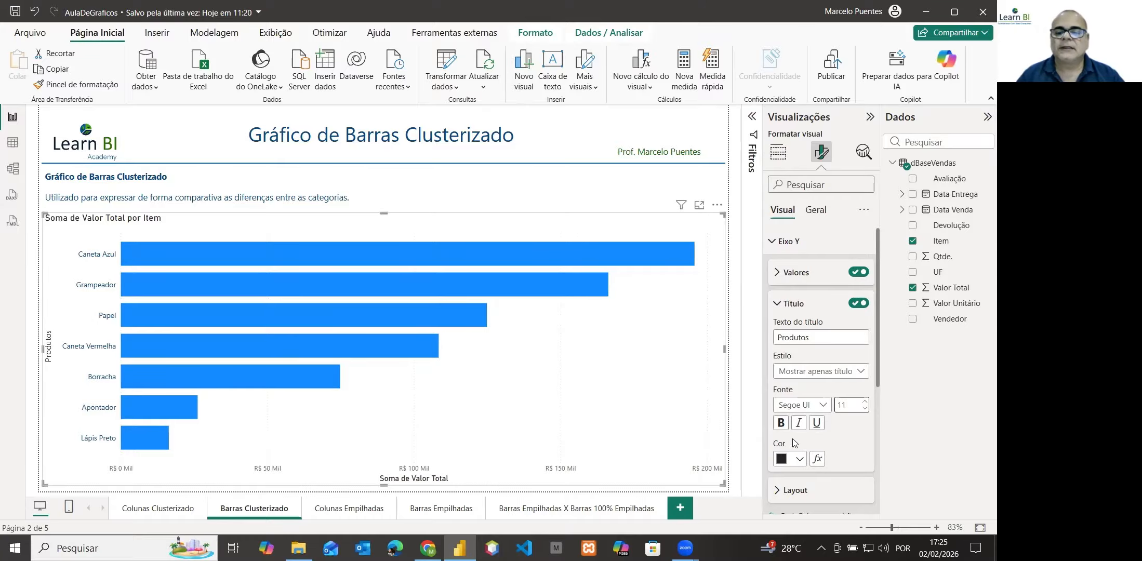
Step: Make the Y-axis title bold and color it dark navy #09124f, then collapse the Y-axis settings
click(782, 424)
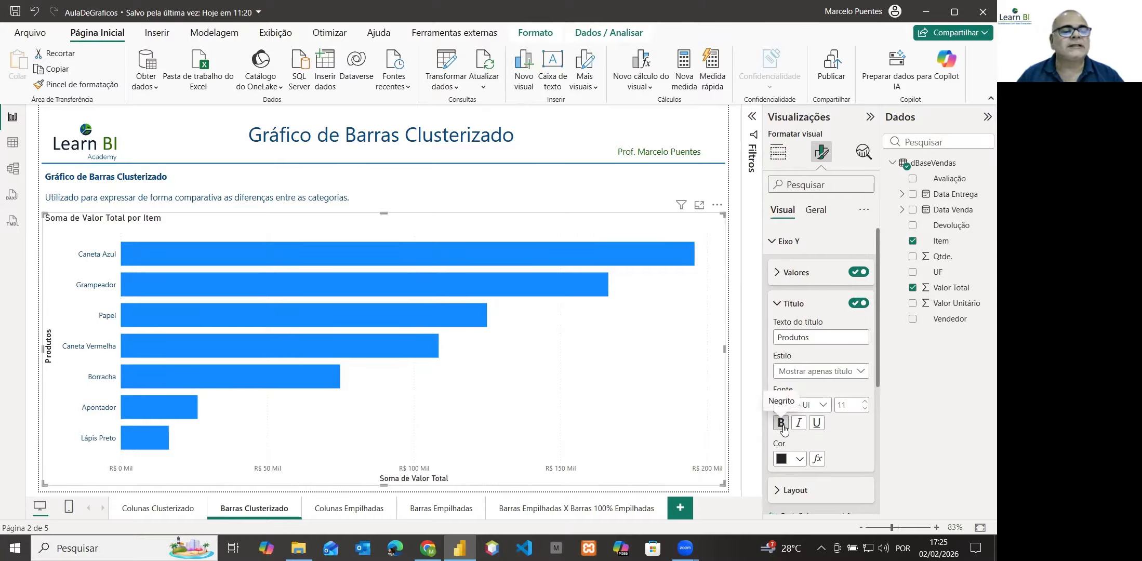
click(801, 460)
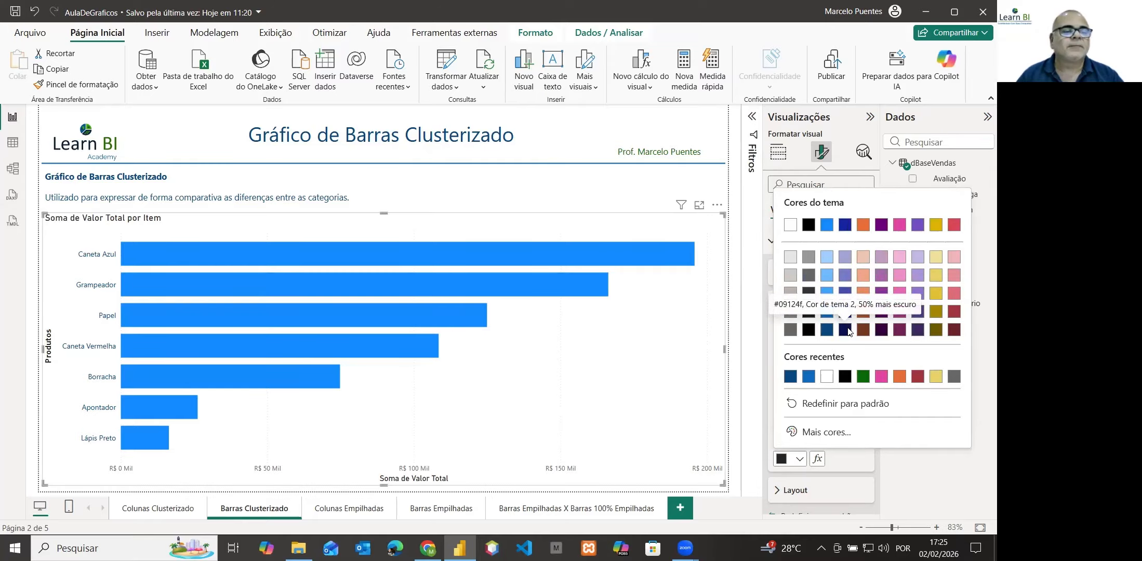
click(846, 329)
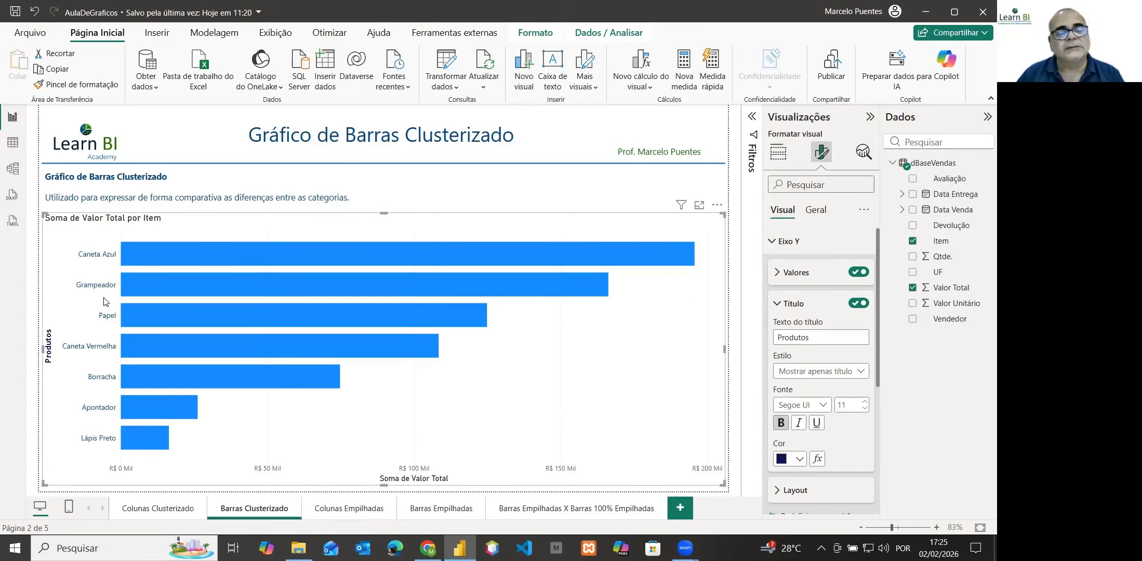
scroll(775, 326, down, 2)
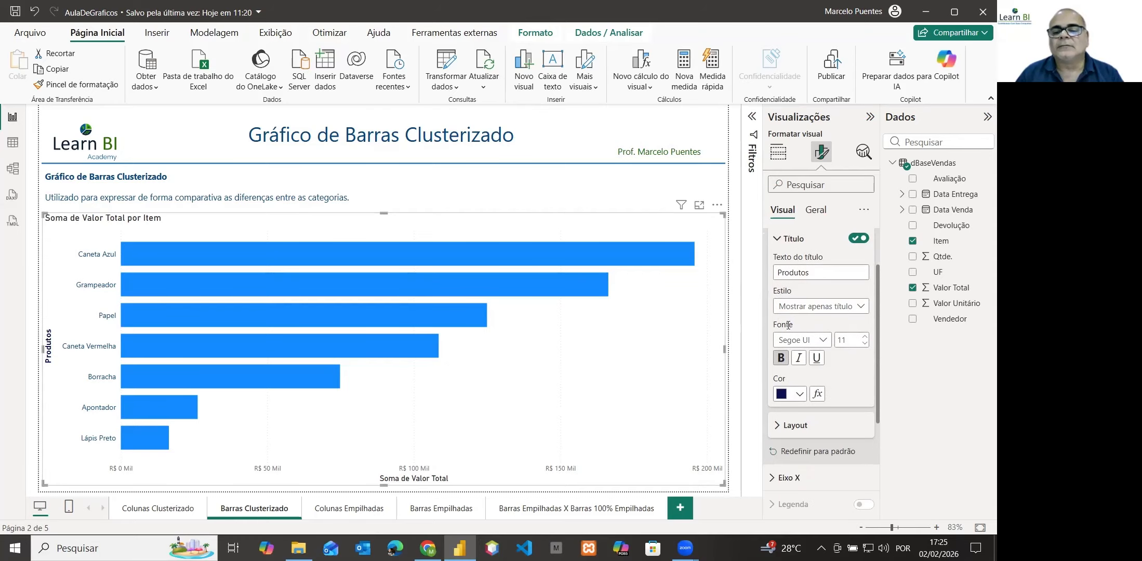
scroll(799, 272, up, 1)
click(777, 305)
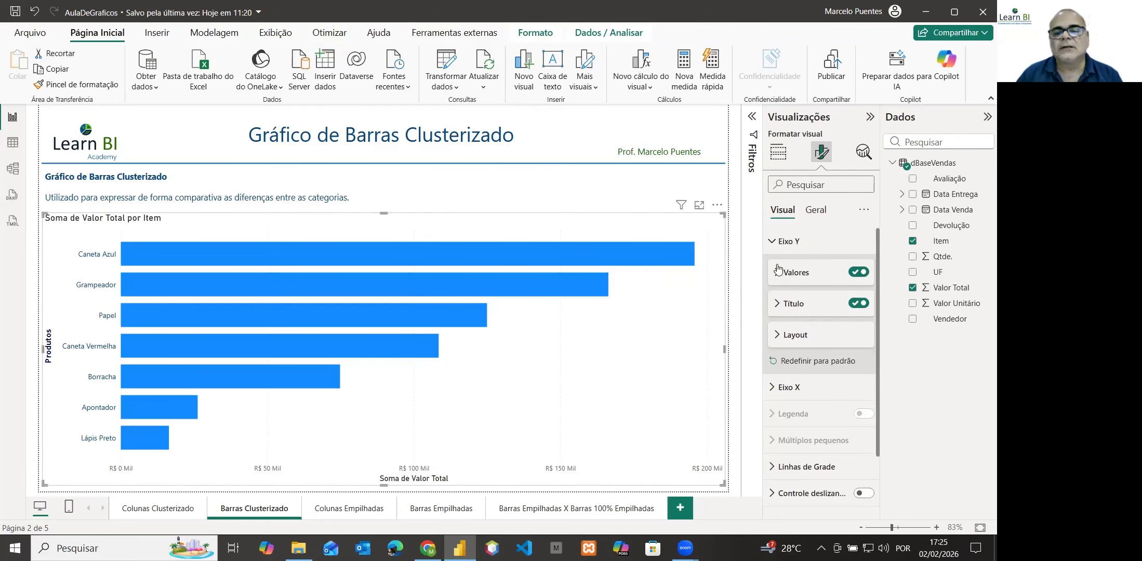
click(775, 244)
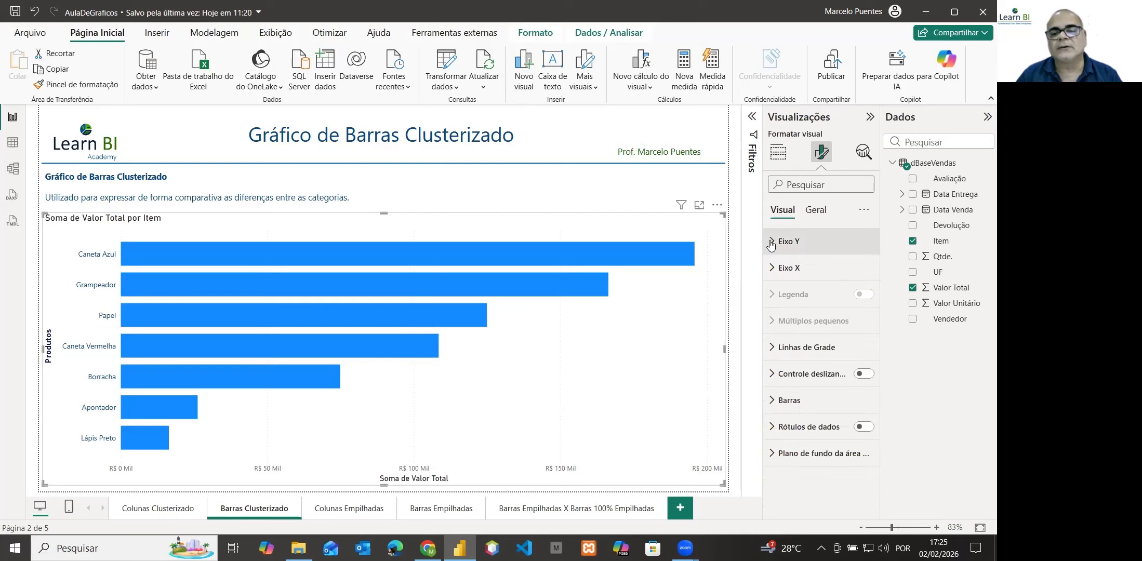
Step: Format the X-axis values of the bar chart in dark blue with font size 10
click(772, 270)
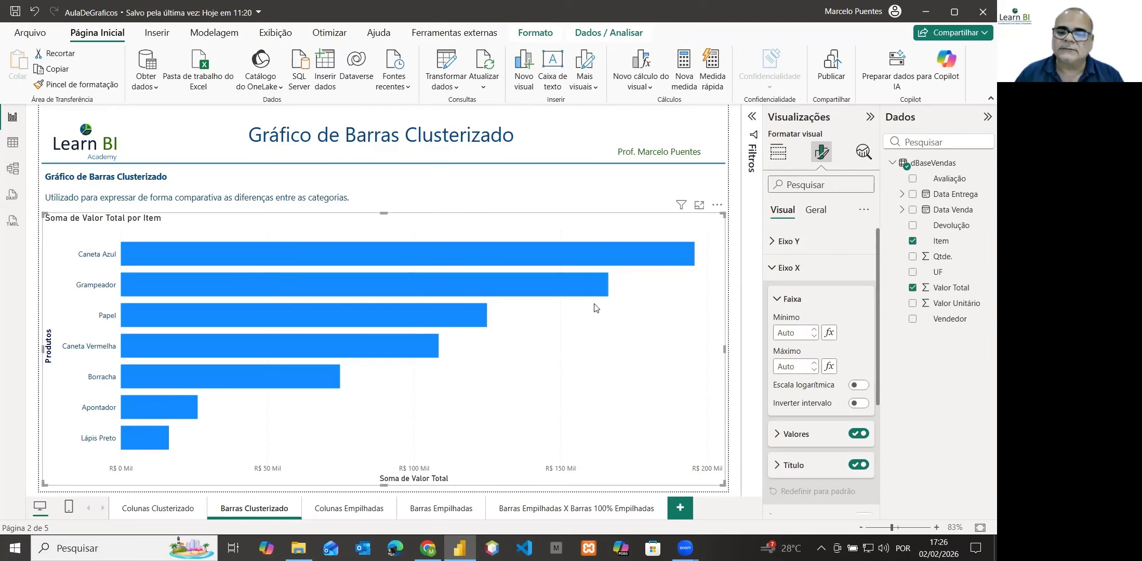
click(777, 300)
click(780, 335)
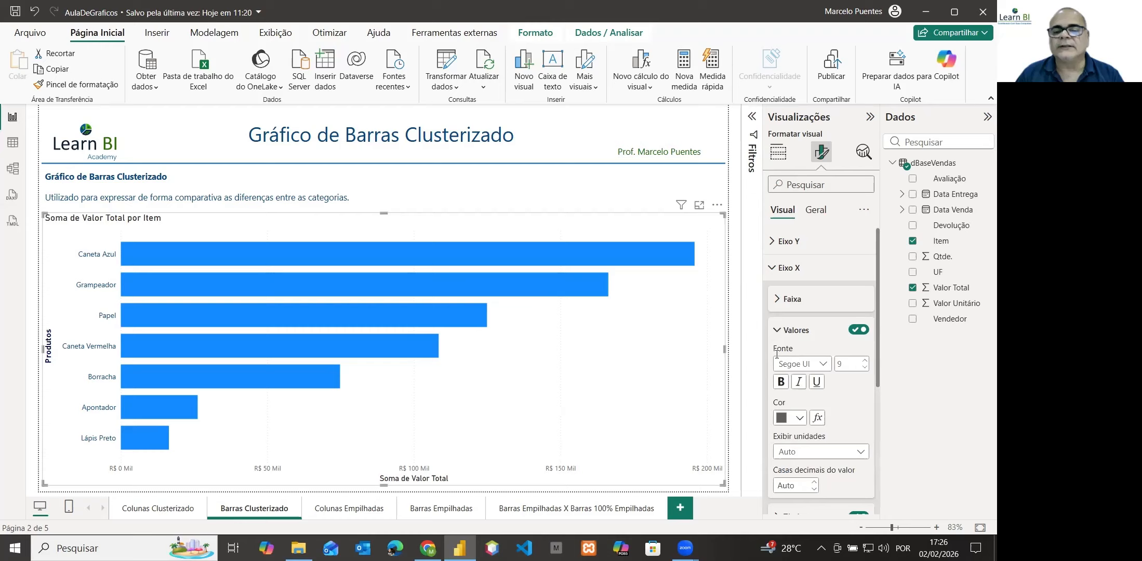
click(801, 419)
click(808, 336)
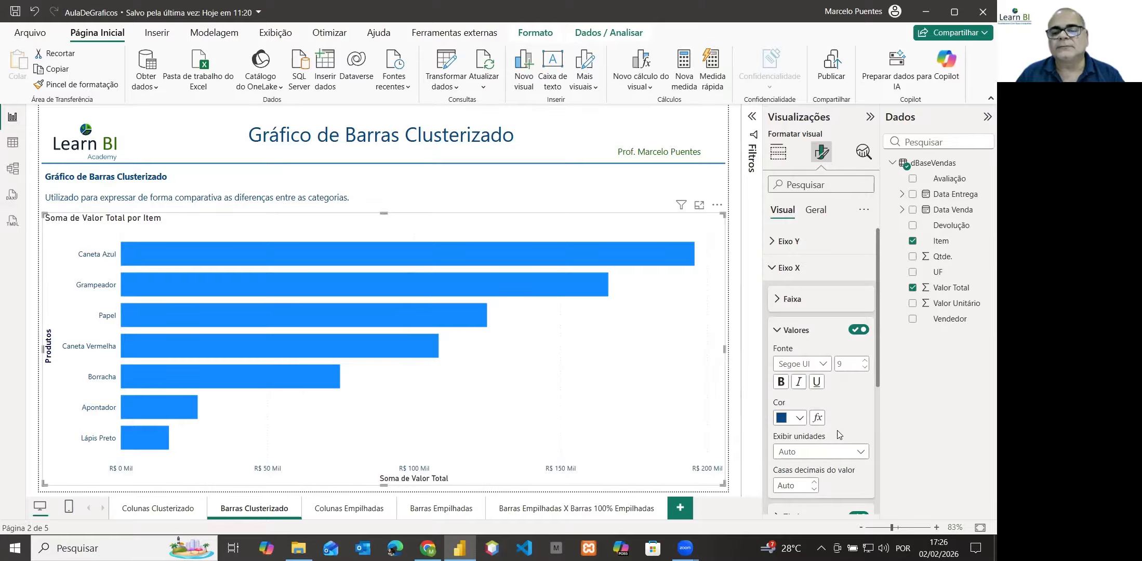
click(866, 361)
Step: Show the X-axis values as full amounts without abbreviated display units, and collapse the X-axis settings
scroll(823, 418, down, 2)
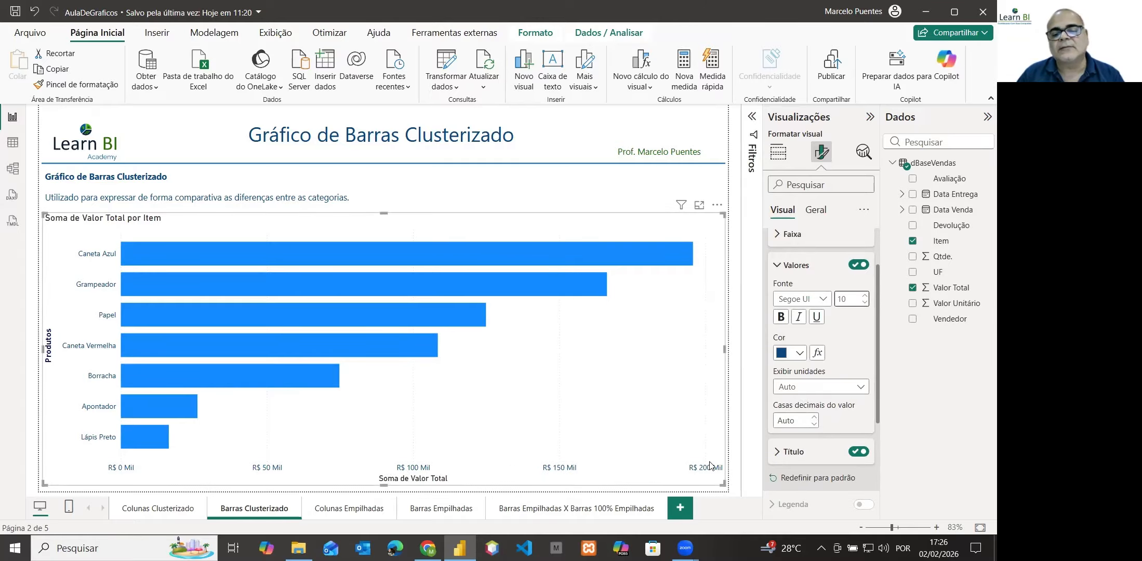
click(807, 389)
click(793, 418)
scroll(811, 338, up, 5)
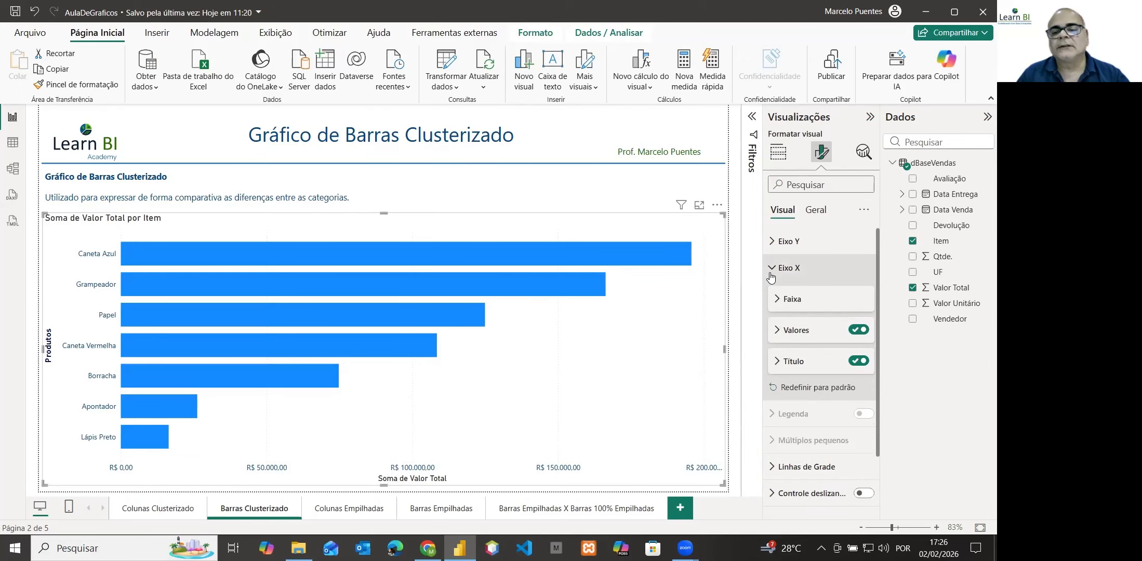
click(770, 274)
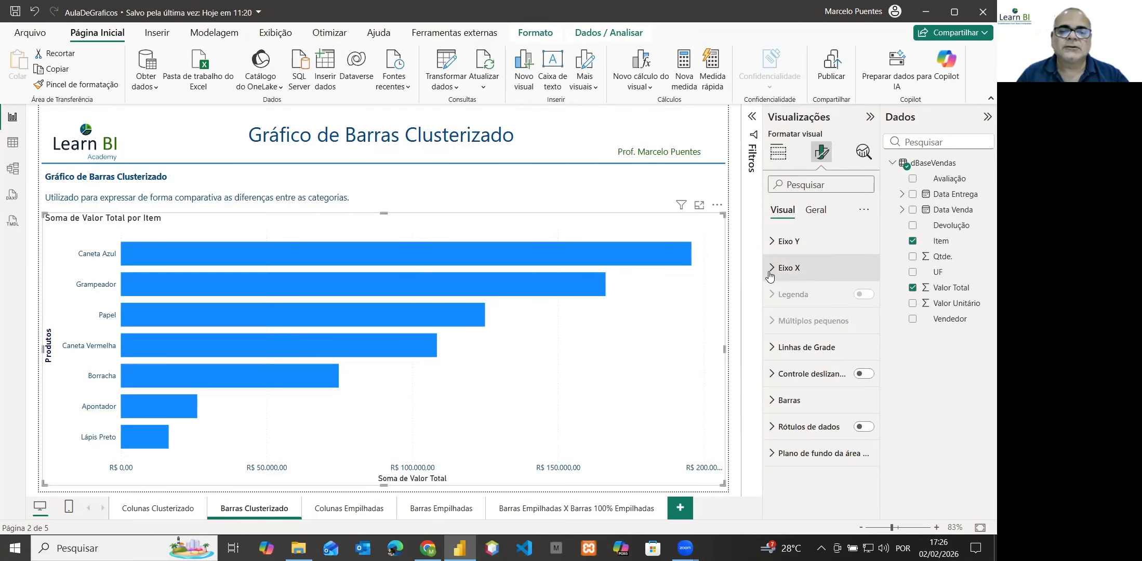
Step: Set the line style of the bar chart's vertical gridlines to solid
click(772, 352)
scroll(821, 363, down, 2)
click(807, 418)
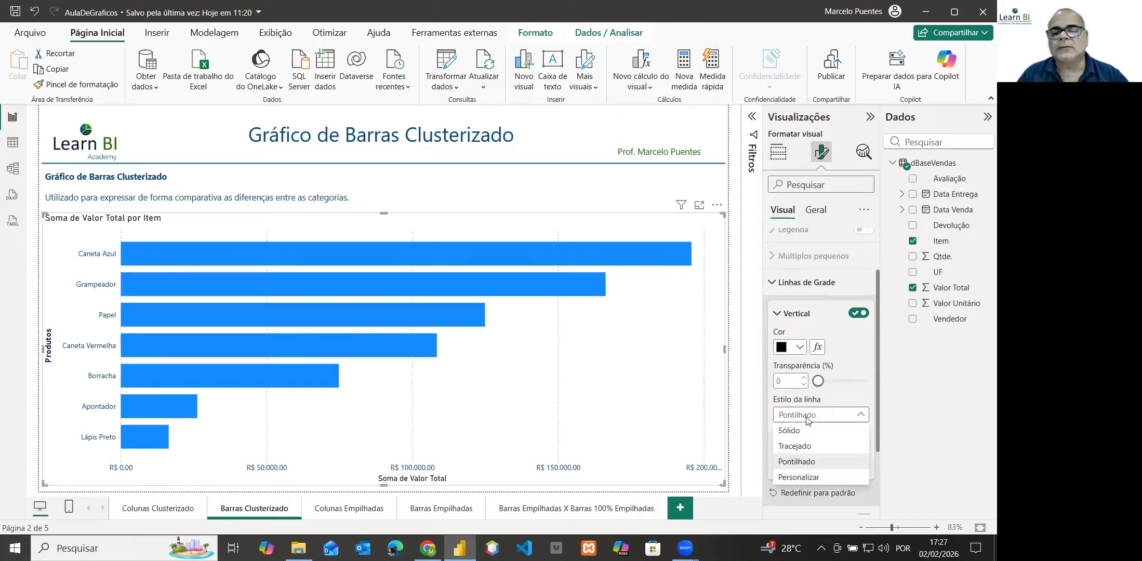
click(793, 431)
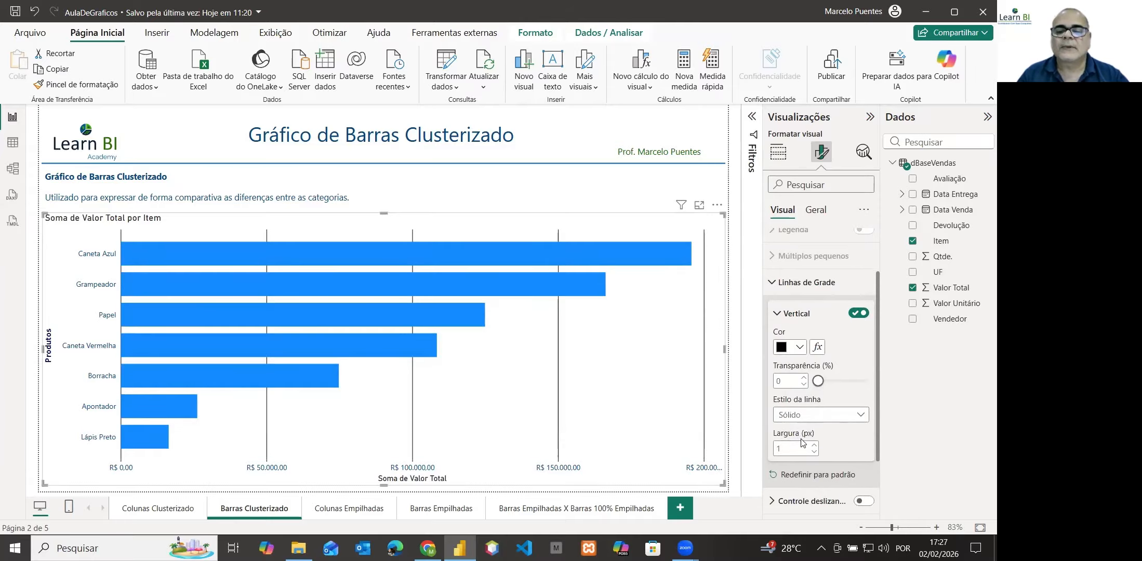
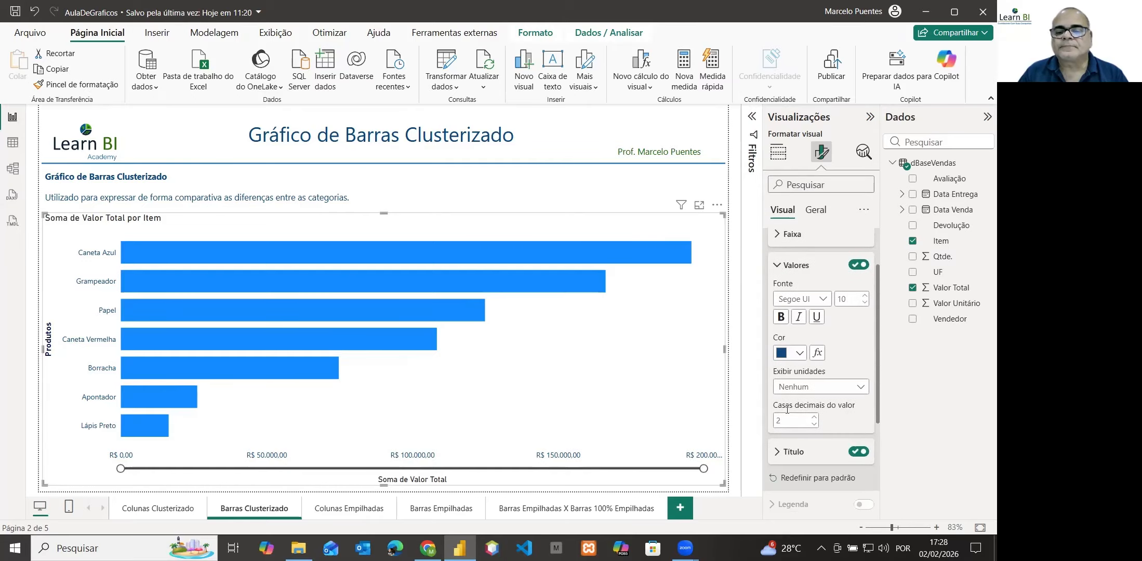
Step: Examine the X-axis range options of the bar chart and collapse the X-axis settings
scroll(785, 364, up, 3)
click(779, 299)
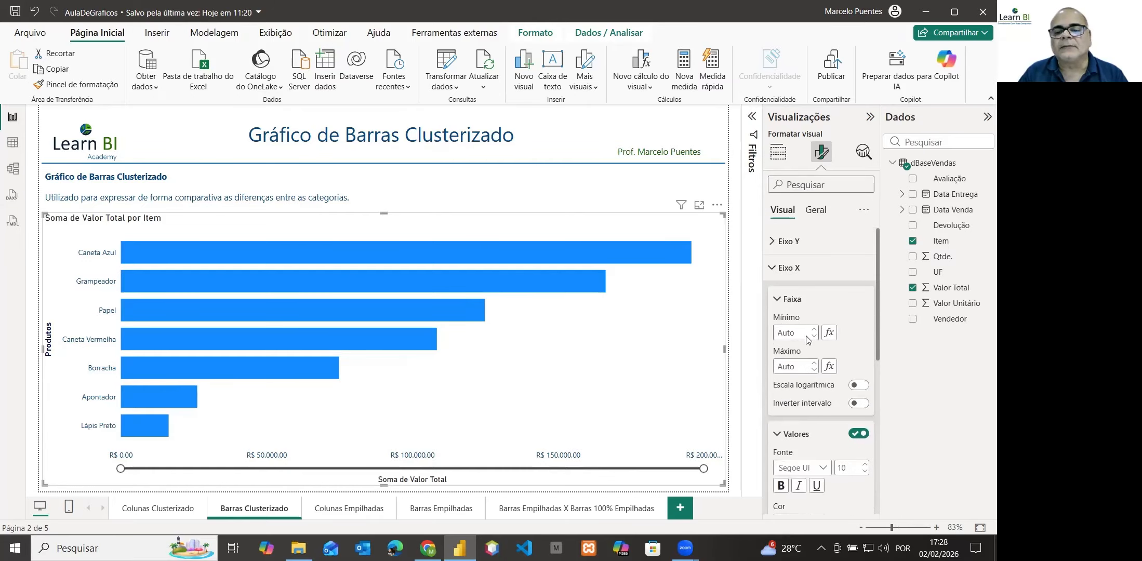
click(778, 300)
click(778, 332)
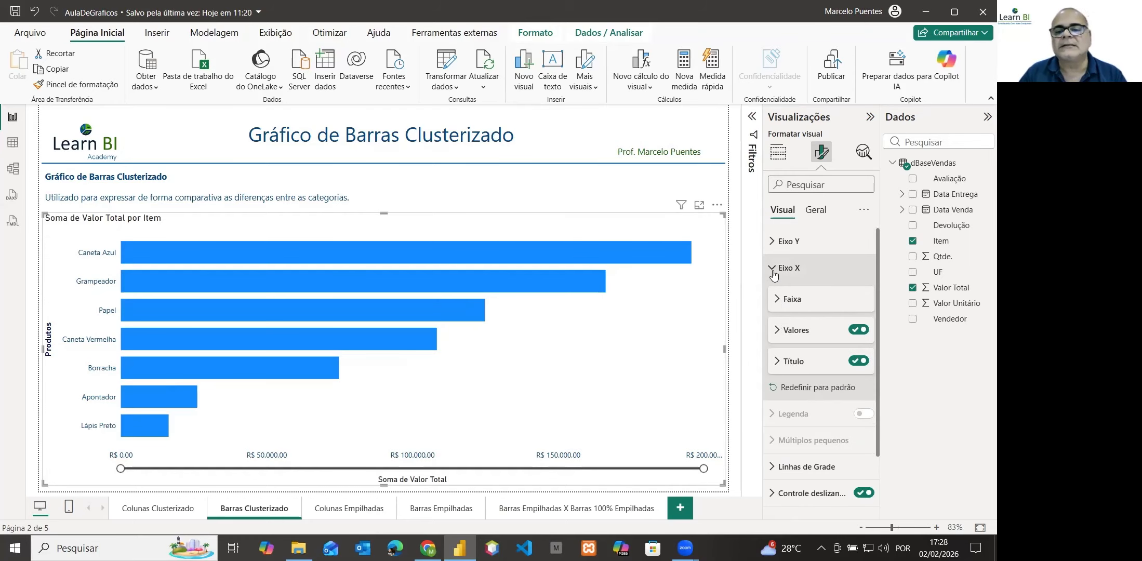
click(774, 274)
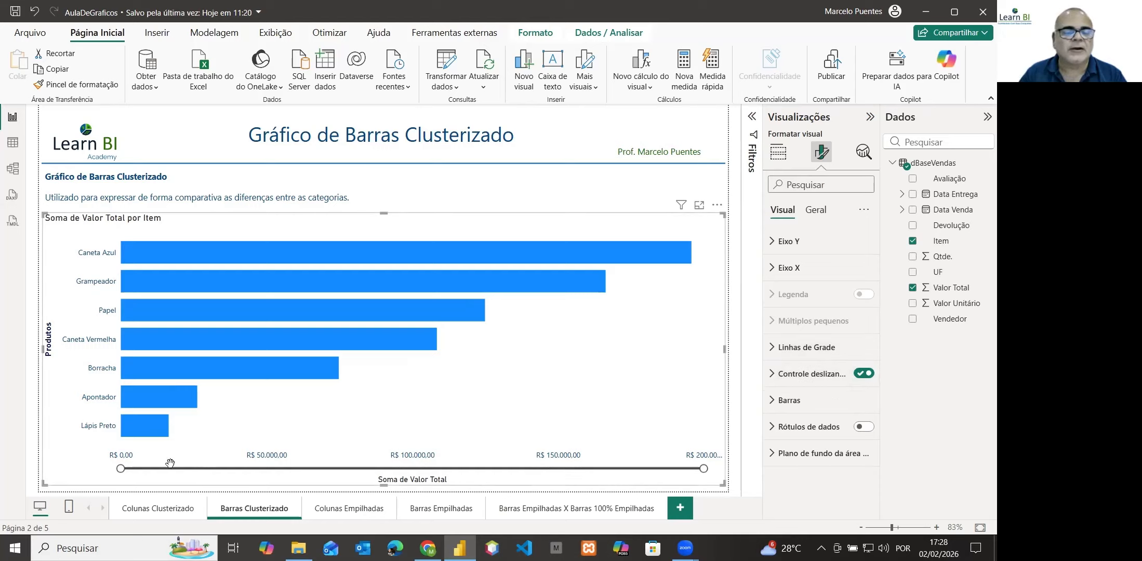
Step: Try the lower handle of the chart's zoom slider and turn the zoom slider off
mouse_move(121, 469)
mouse_down()
mouse_move(311, 466)
mouse_move(107, 472)
mouse_up()
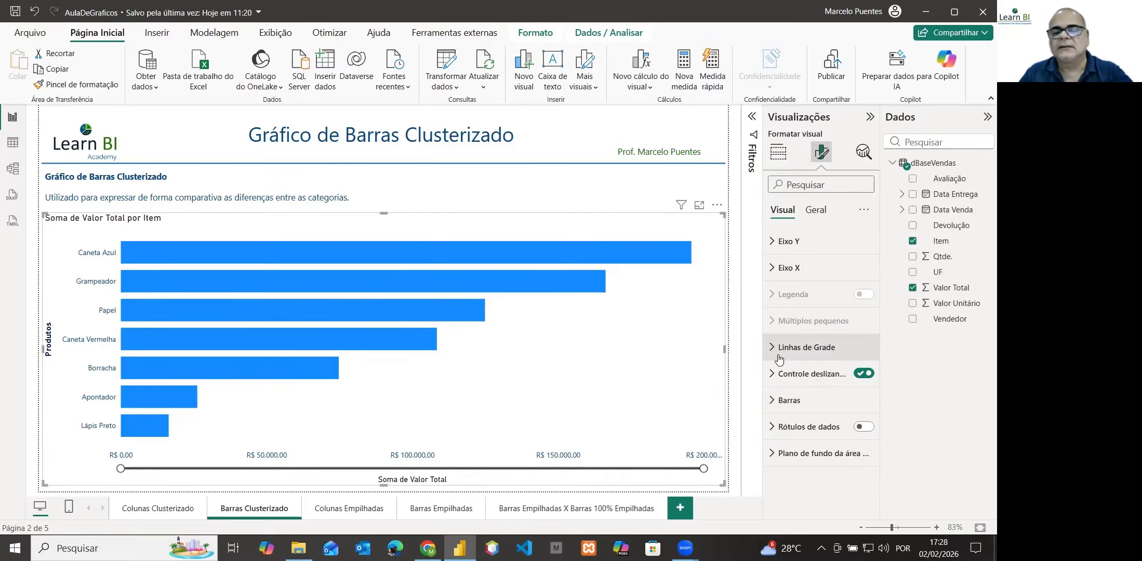
click(863, 373)
Step: Color all bars of the chart dark blue
click(789, 401)
scroll(821, 364, down, 3)
click(799, 334)
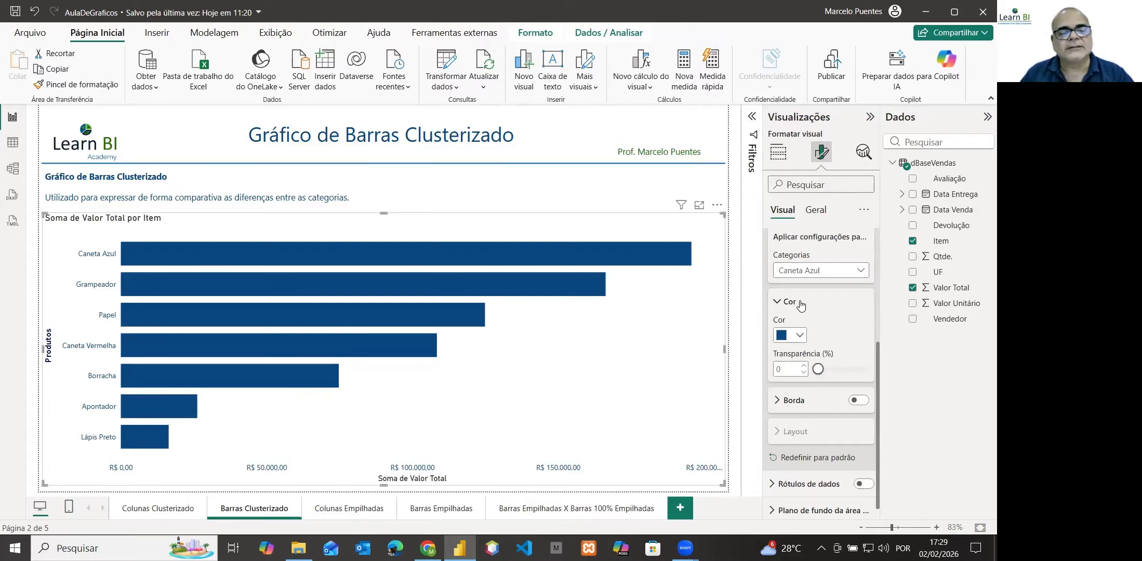
Step: Color the Grampeador bar dark gray and the Papel bar yellow
click(813, 271)
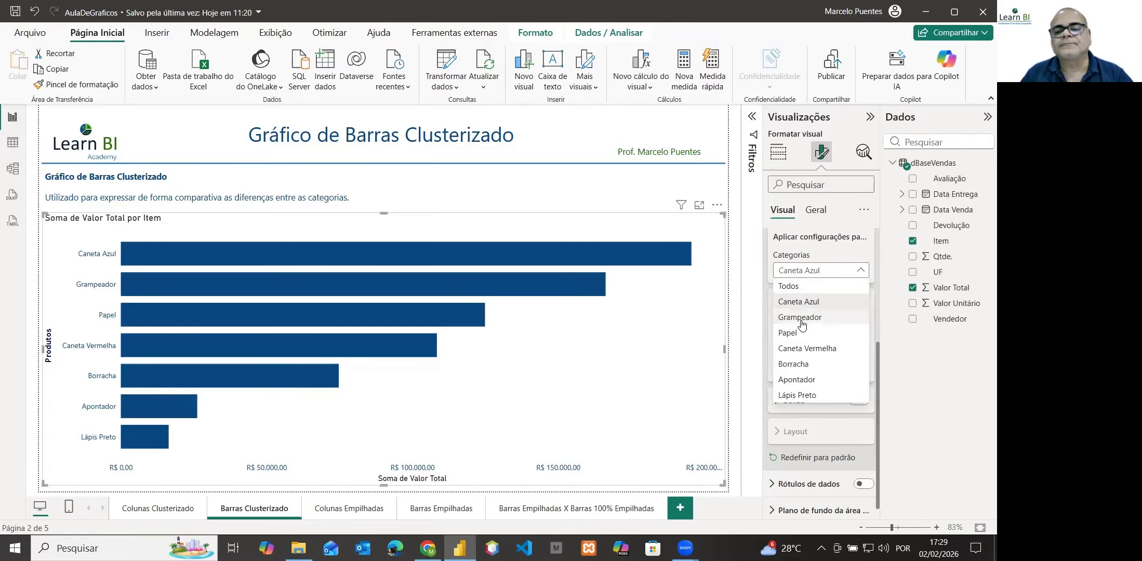
key(Escape)
click(799, 335)
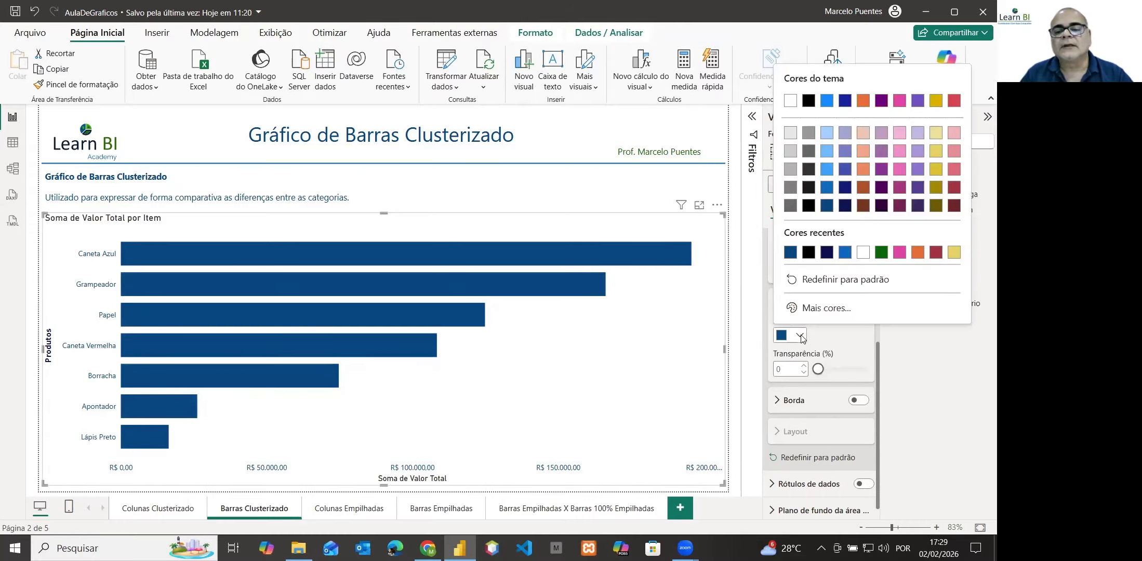
click(790, 206)
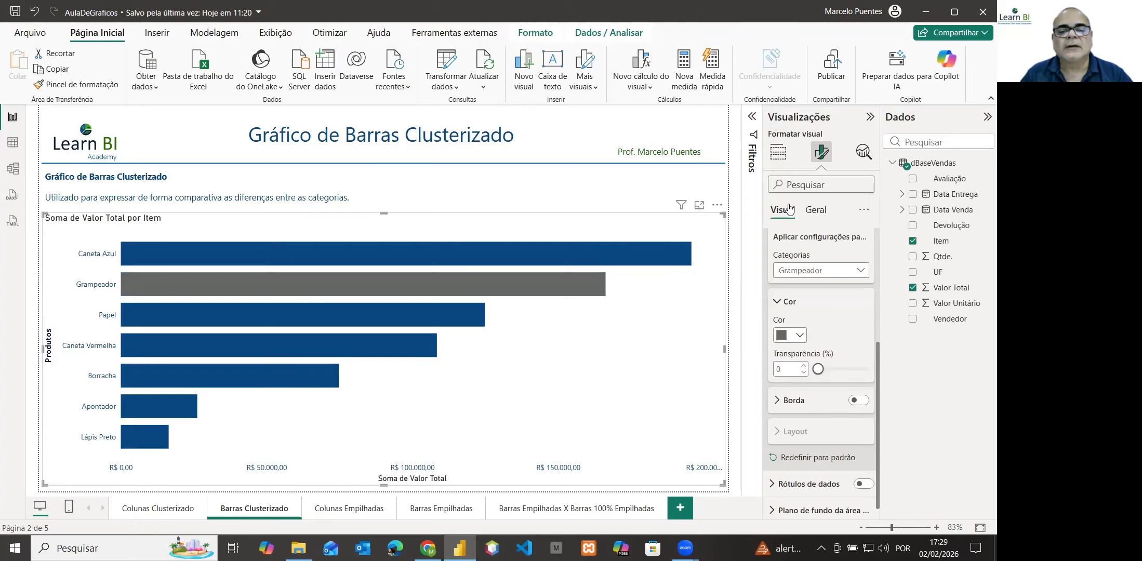
click(802, 277)
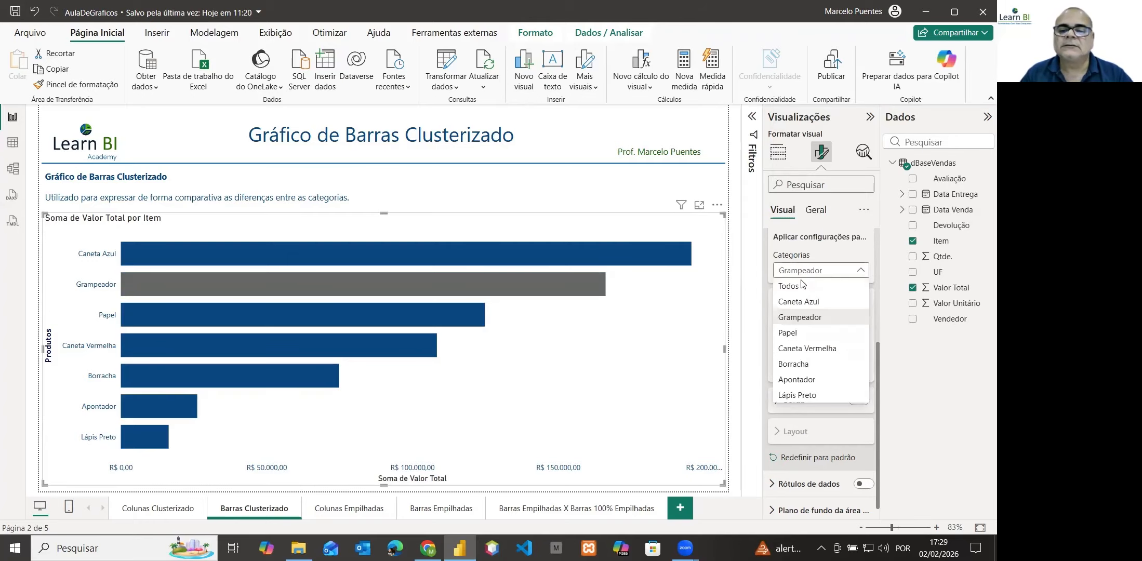
click(793, 333)
click(799, 335)
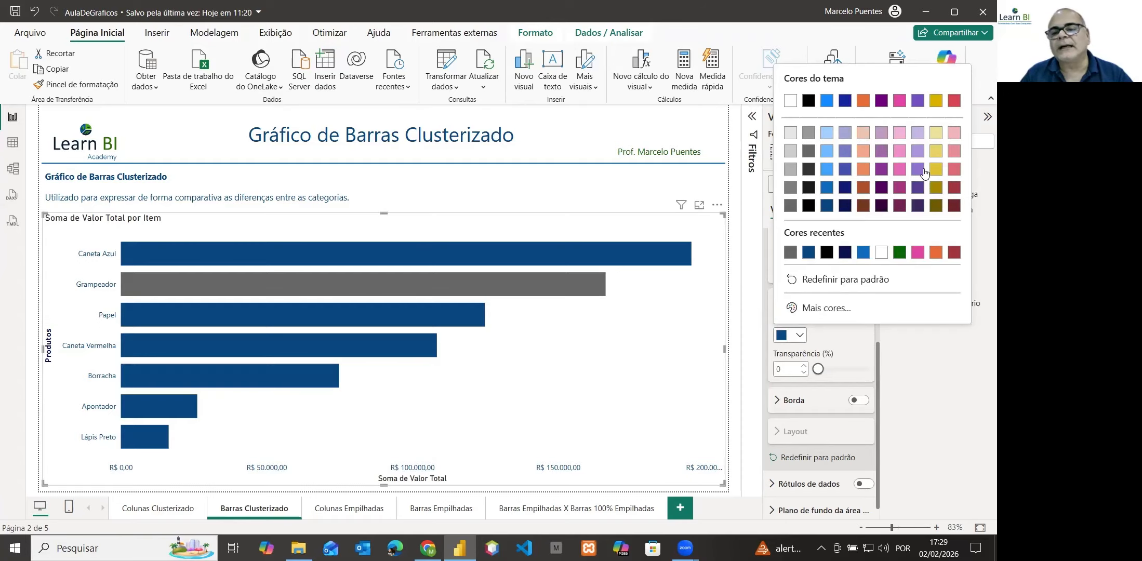
click(931, 177)
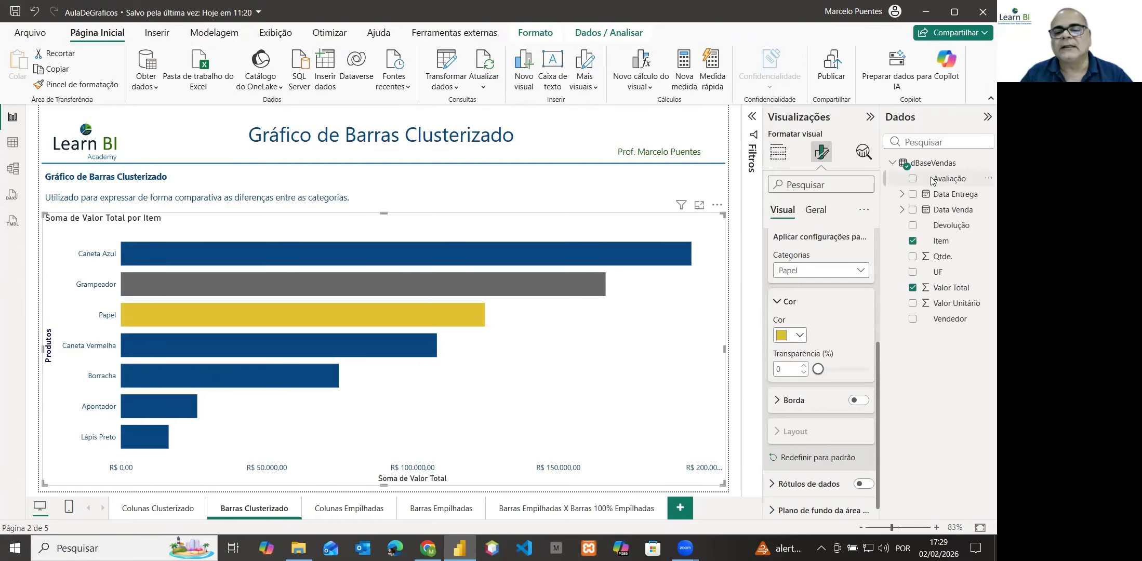
Step: Color the Caneta Vermelha bar red using its own category setting
click(817, 274)
click(803, 410)
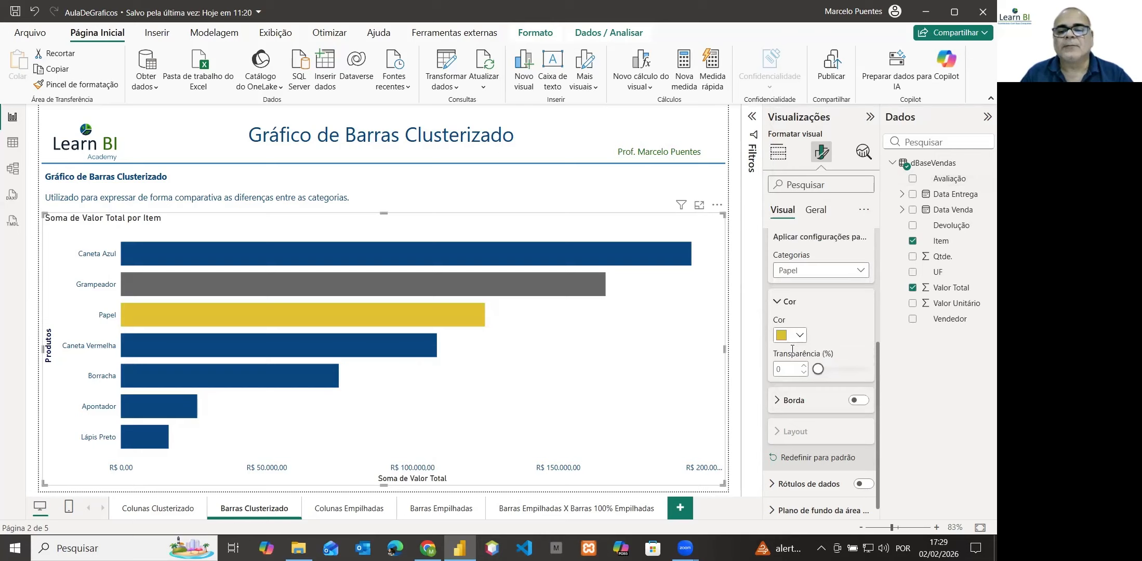
click(827, 271)
click(807, 349)
click(789, 334)
click(790, 395)
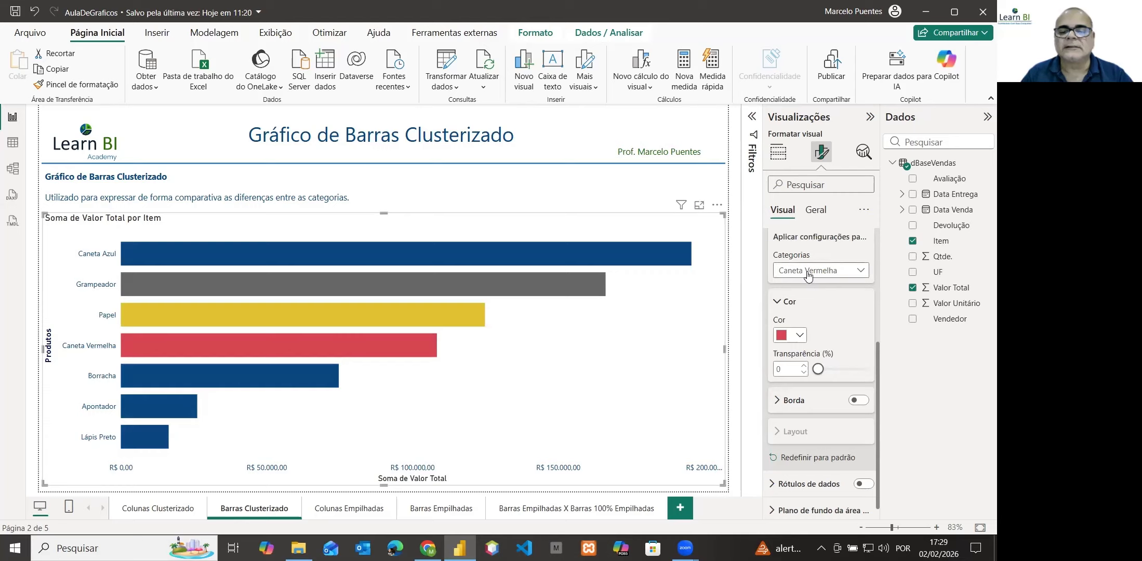
Step: Color the Borracha bar pink using its own category setting
click(807, 272)
click(800, 426)
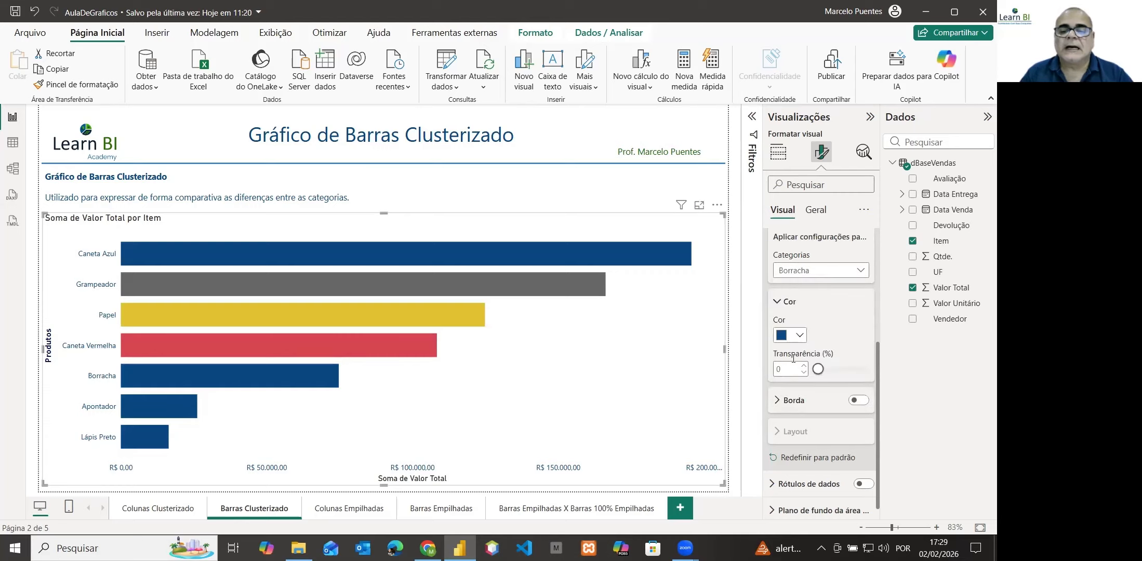
click(801, 274)
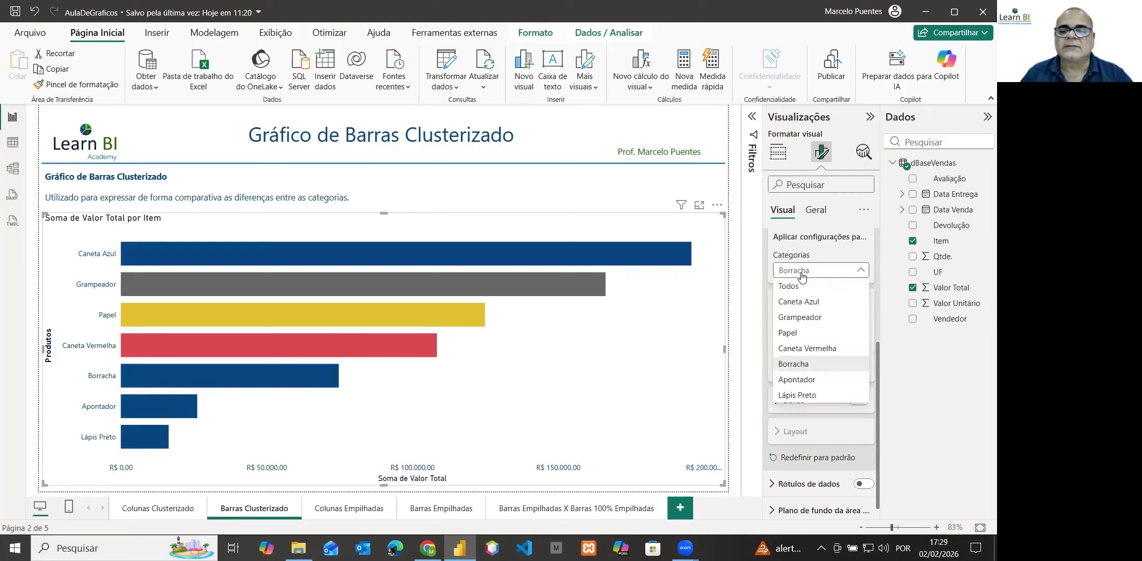
click(799, 366)
click(798, 336)
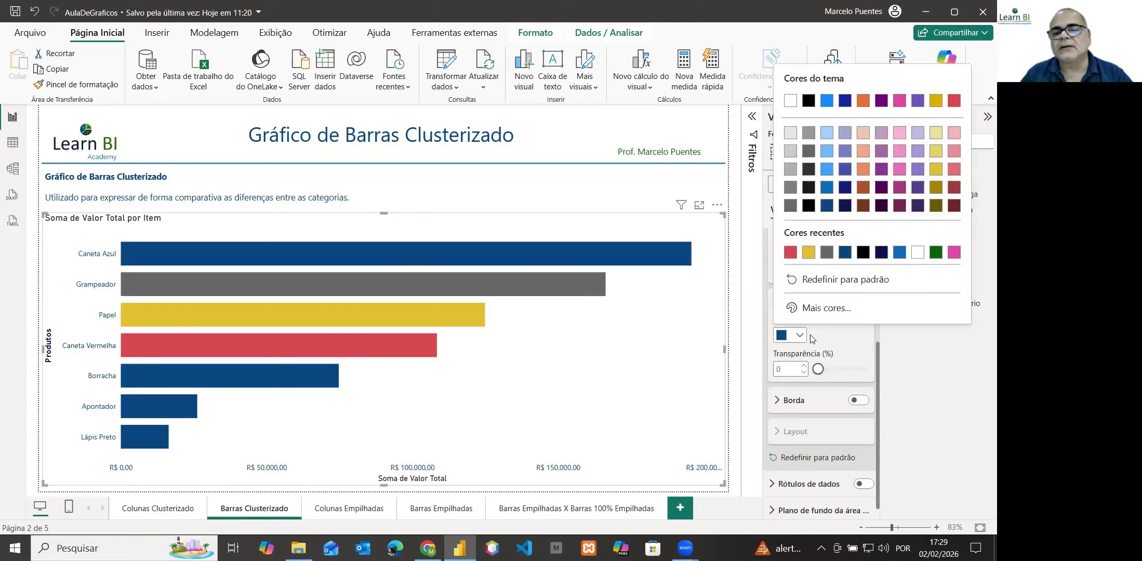
click(900, 100)
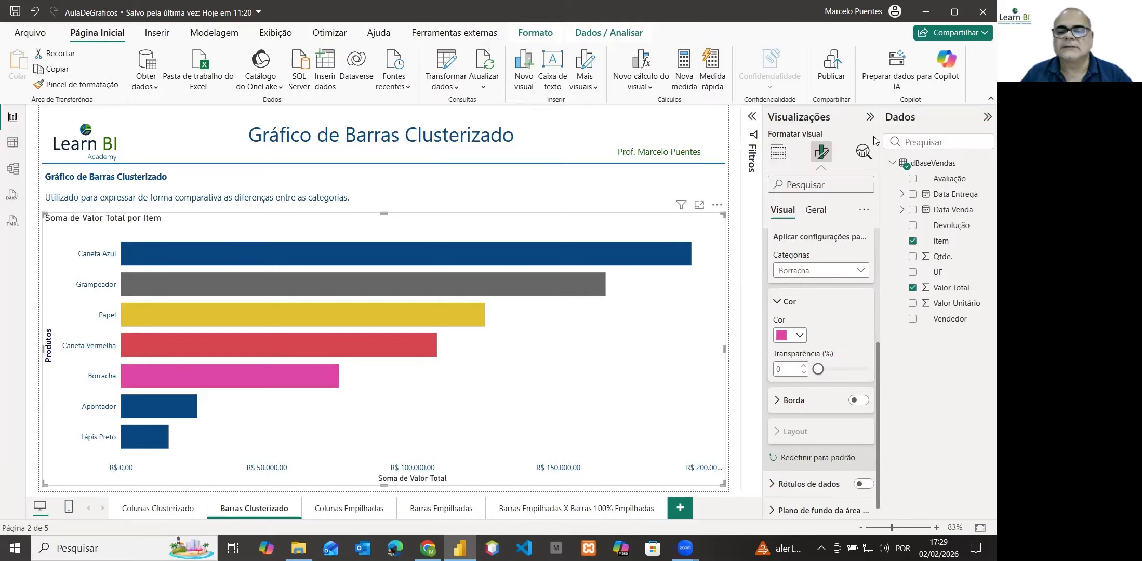
Step: Color the Apontador bar purple using its own category setting
click(809, 271)
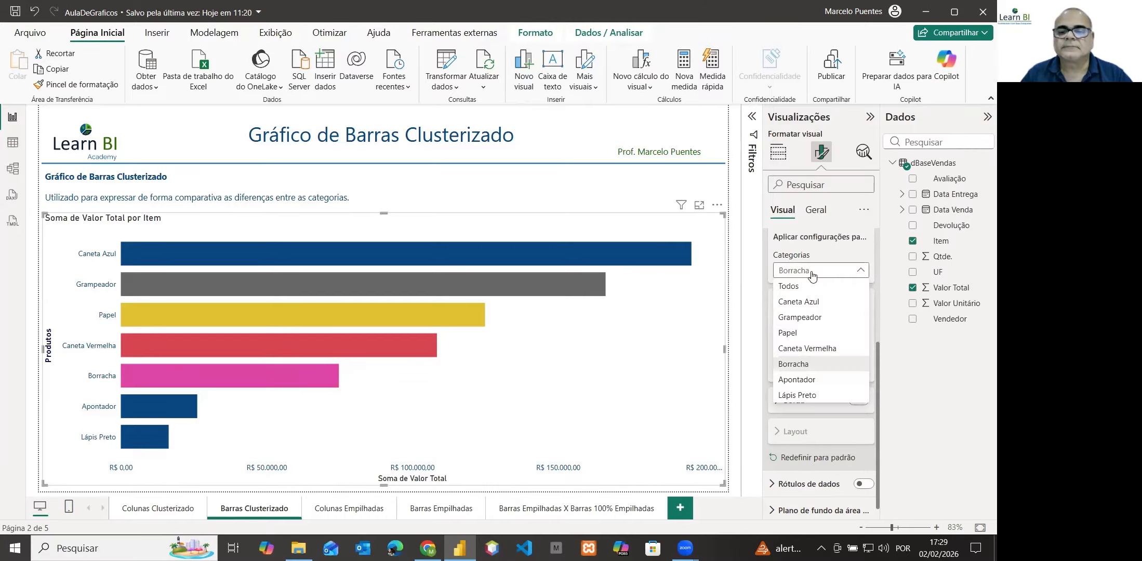
click(798, 379)
click(800, 336)
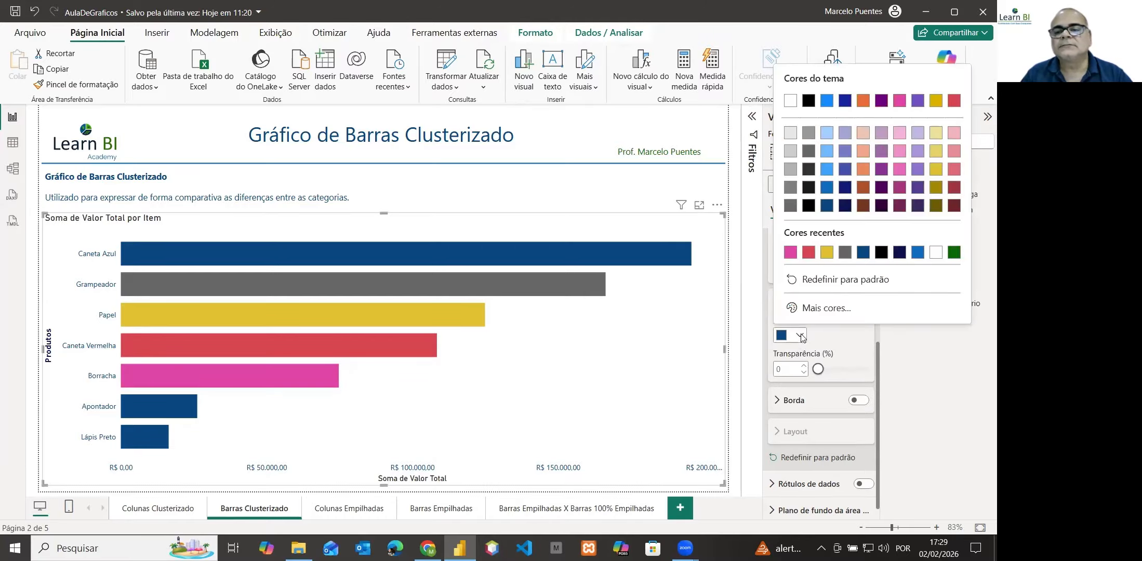
click(918, 101)
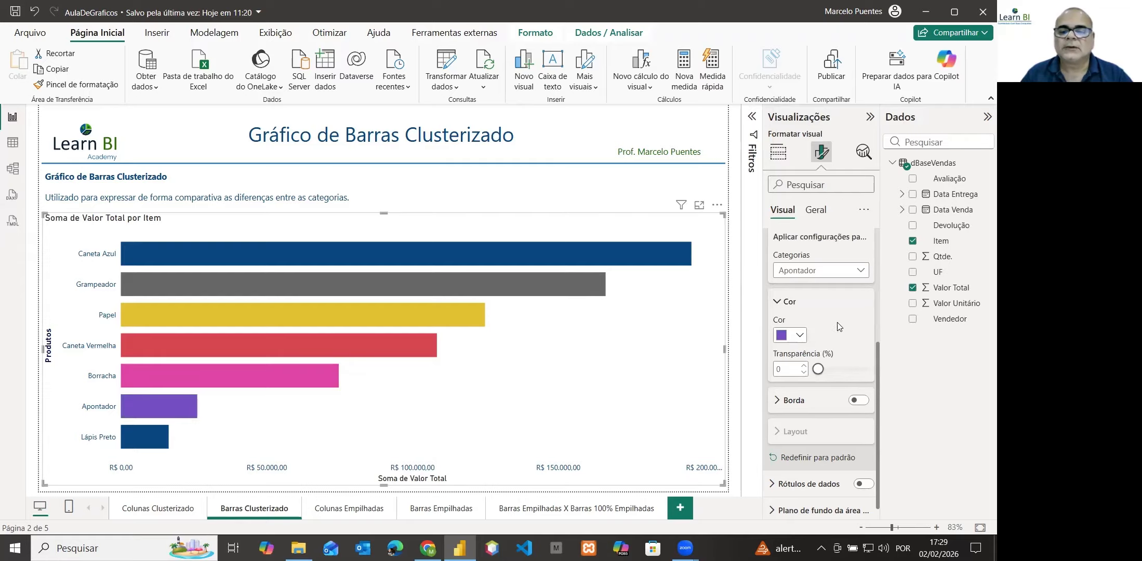
click(800, 336)
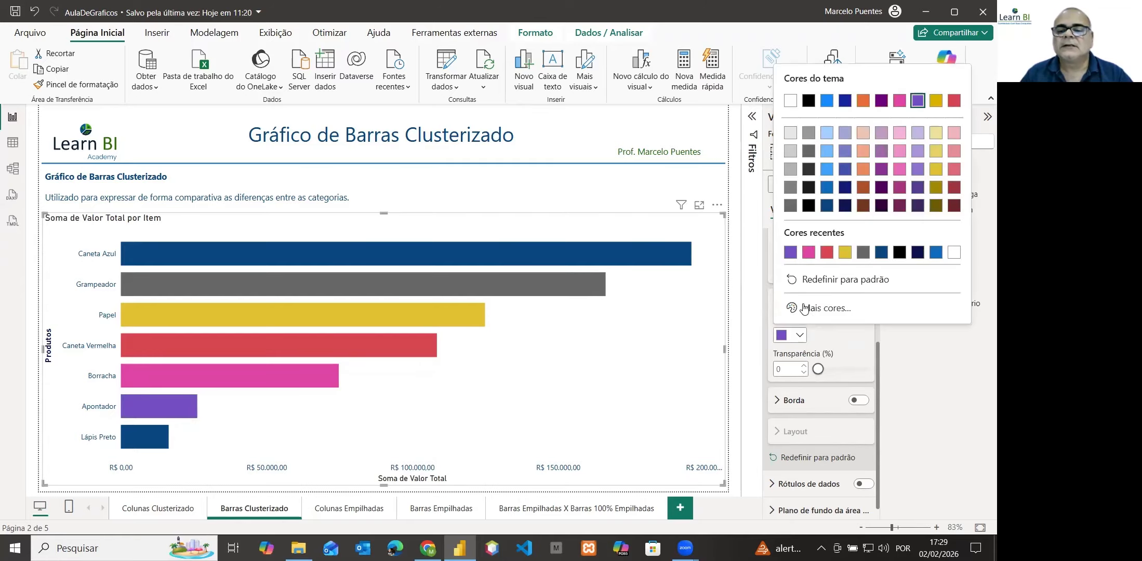
click(834, 338)
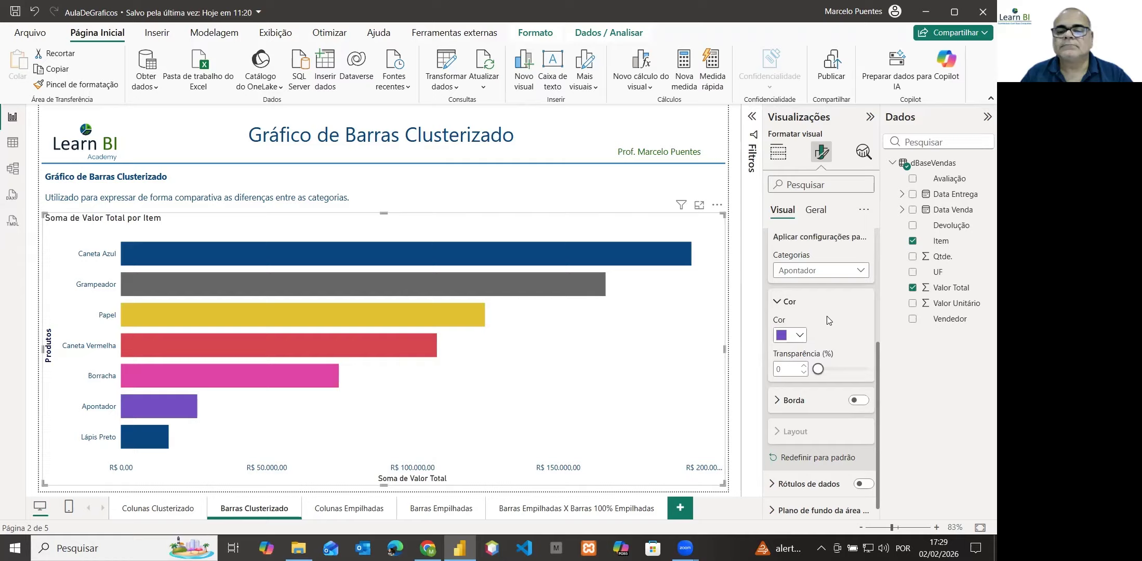
Step: Color the Lápis Preto bar orange using its own category setting
click(820, 272)
click(803, 394)
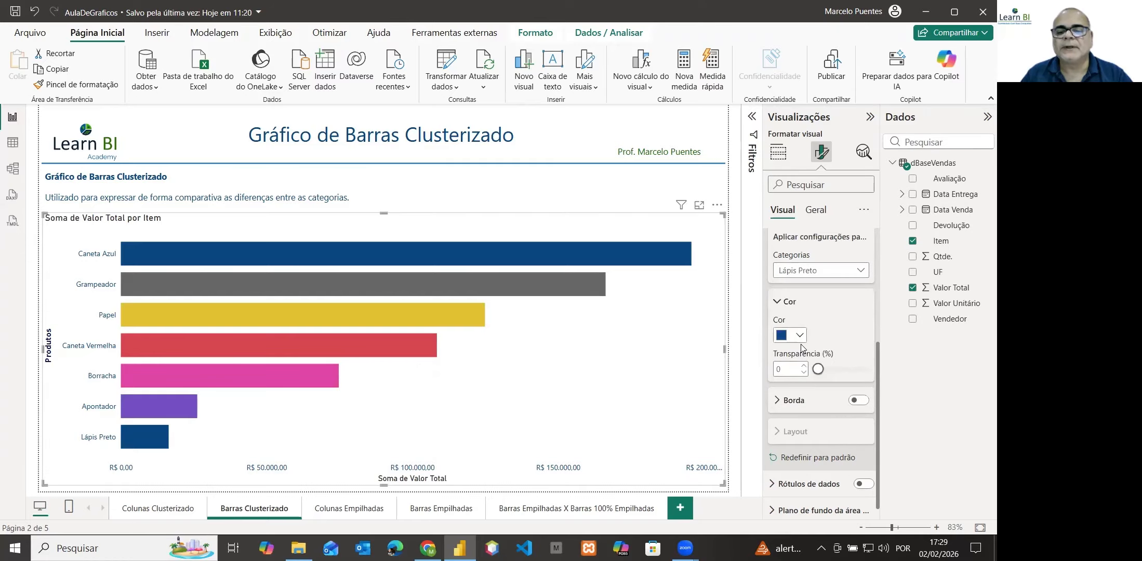
click(801, 336)
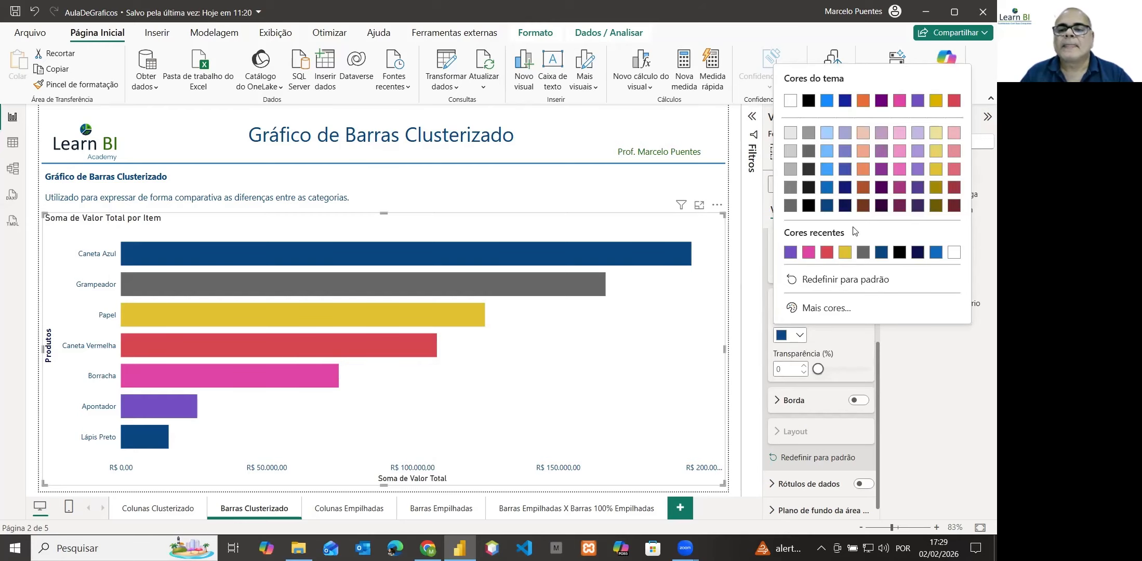
click(863, 101)
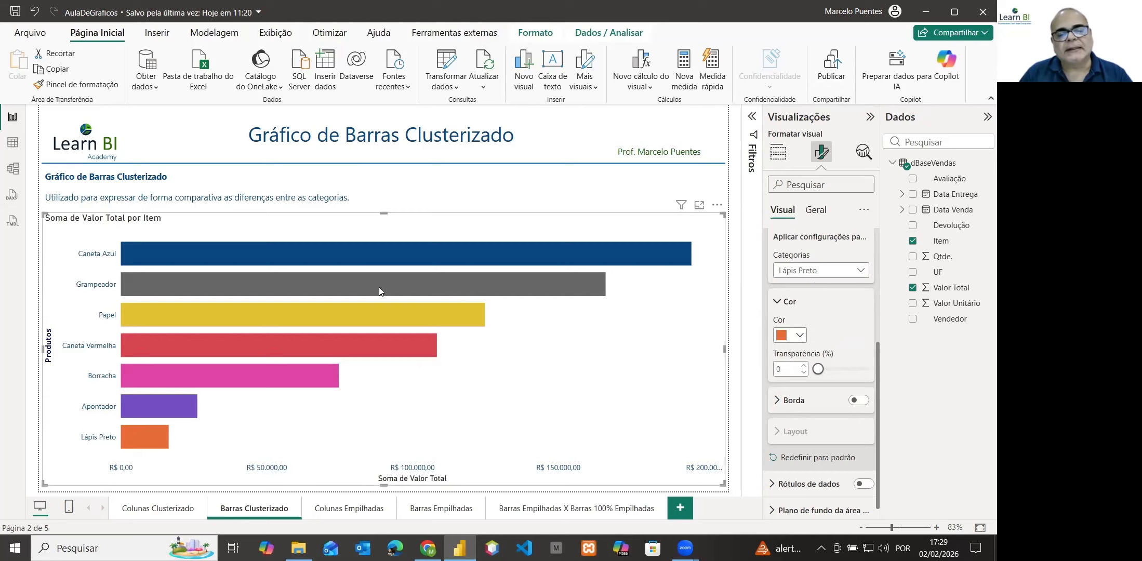
Step: Compare the bar chart with the columns on the Colunas Clusterizado page, and return to the Barras Clusterizado page
mouse_move(379, 288)
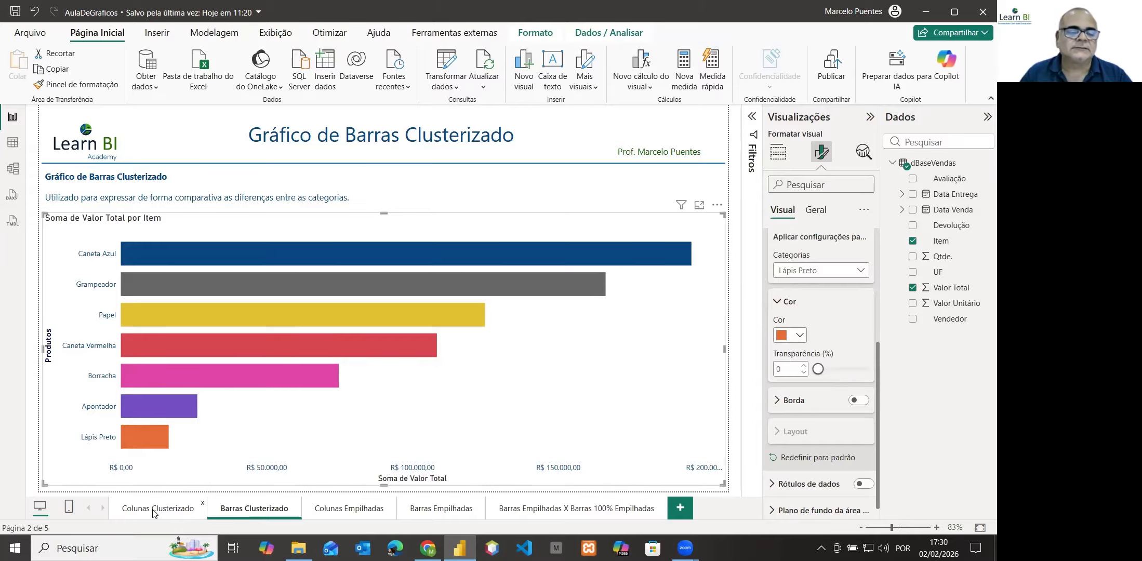
click(154, 510)
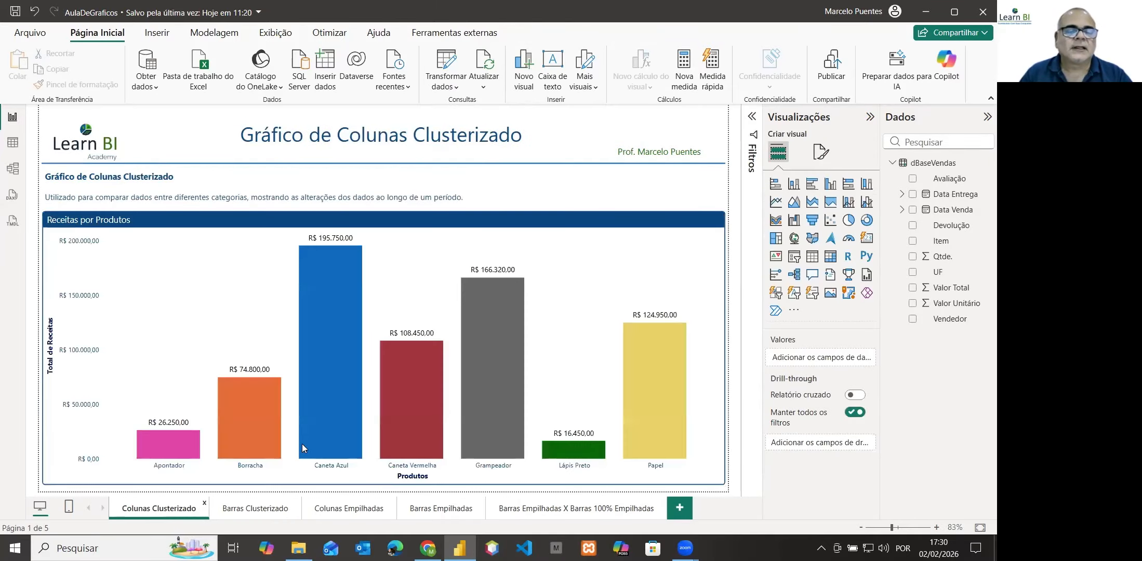
mouse_move(322, 416)
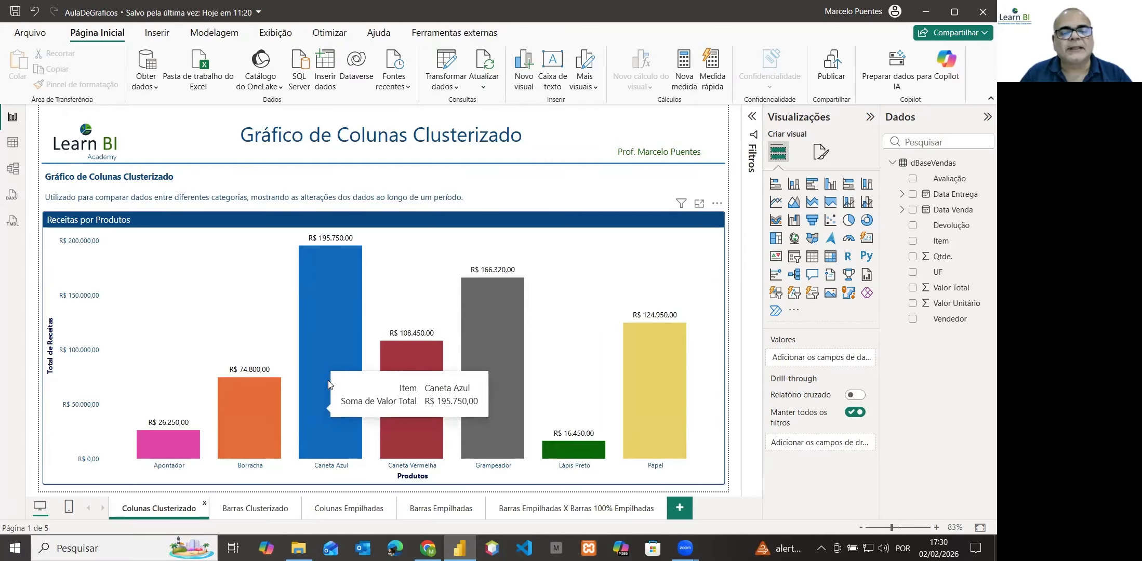
mouse_move(481, 373)
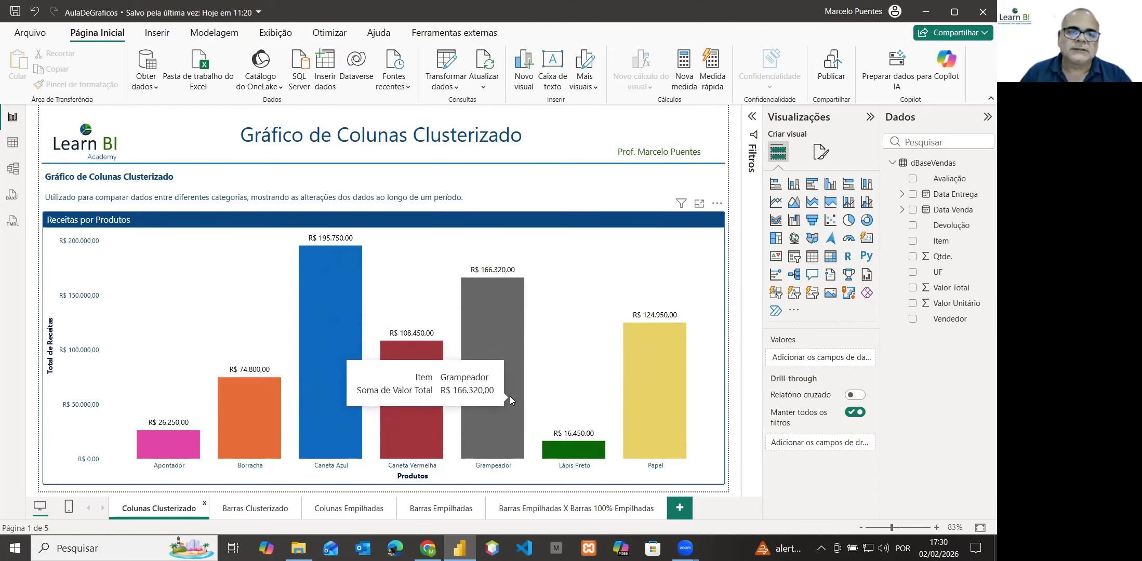
mouse_move(588, 456)
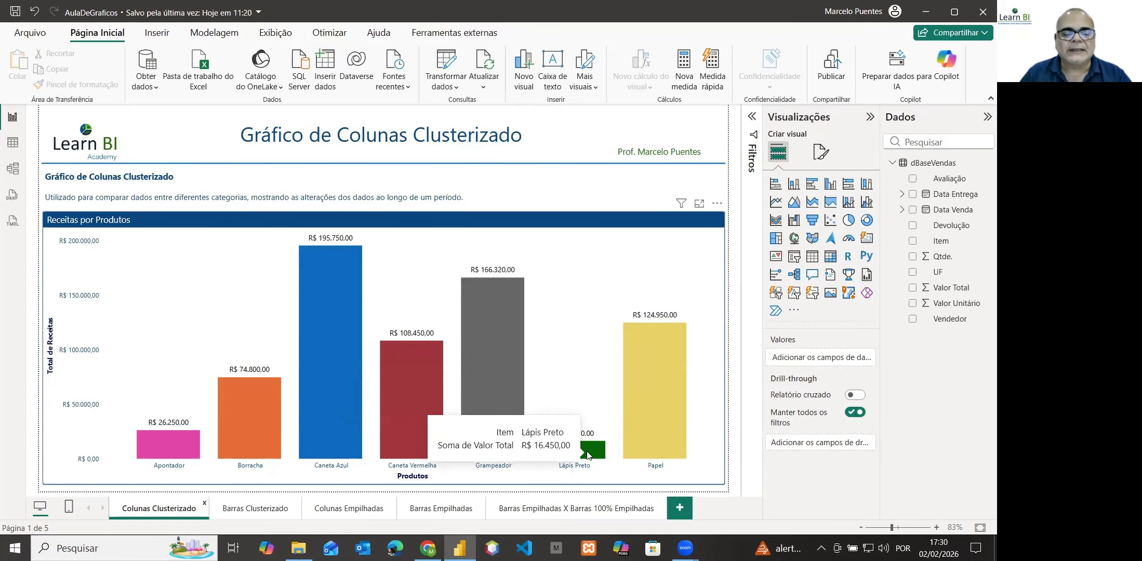
click(257, 509)
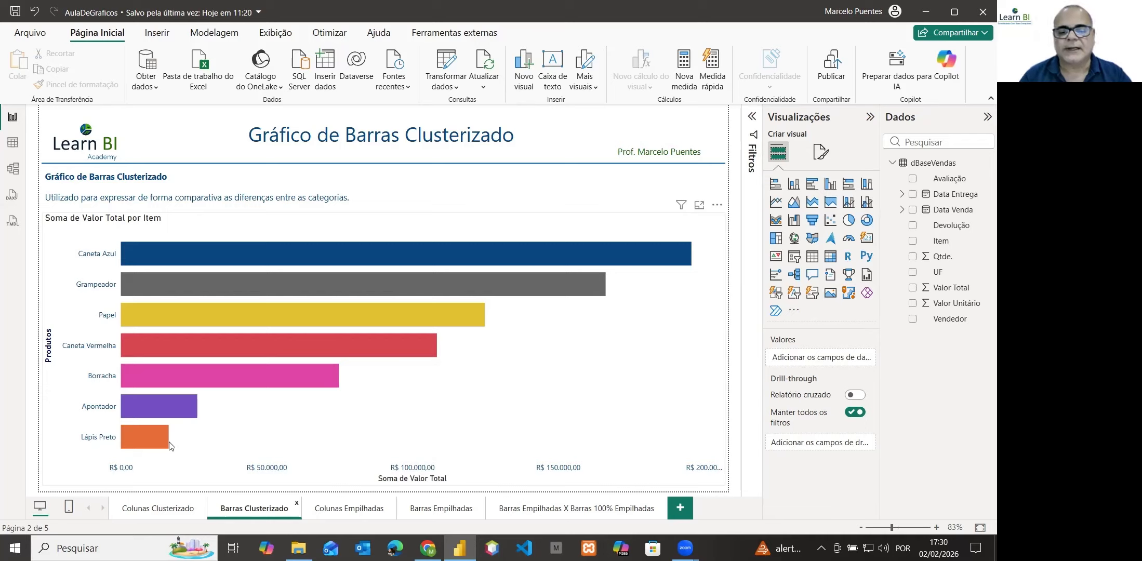
mouse_move(156, 439)
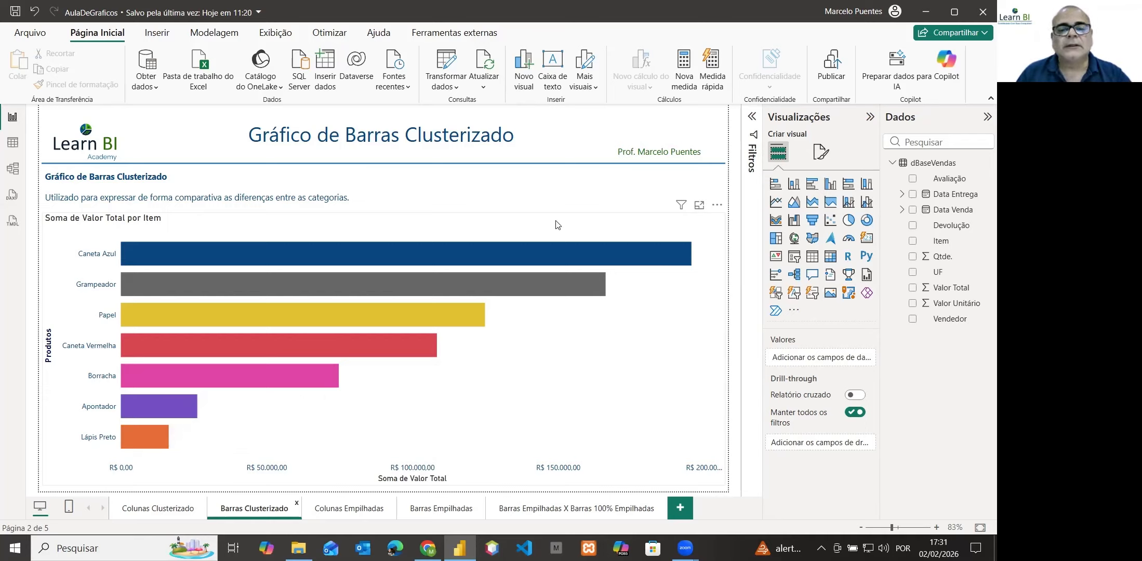
Step: Turn on data labels for the Valor Total by Item bar chart
click(241, 221)
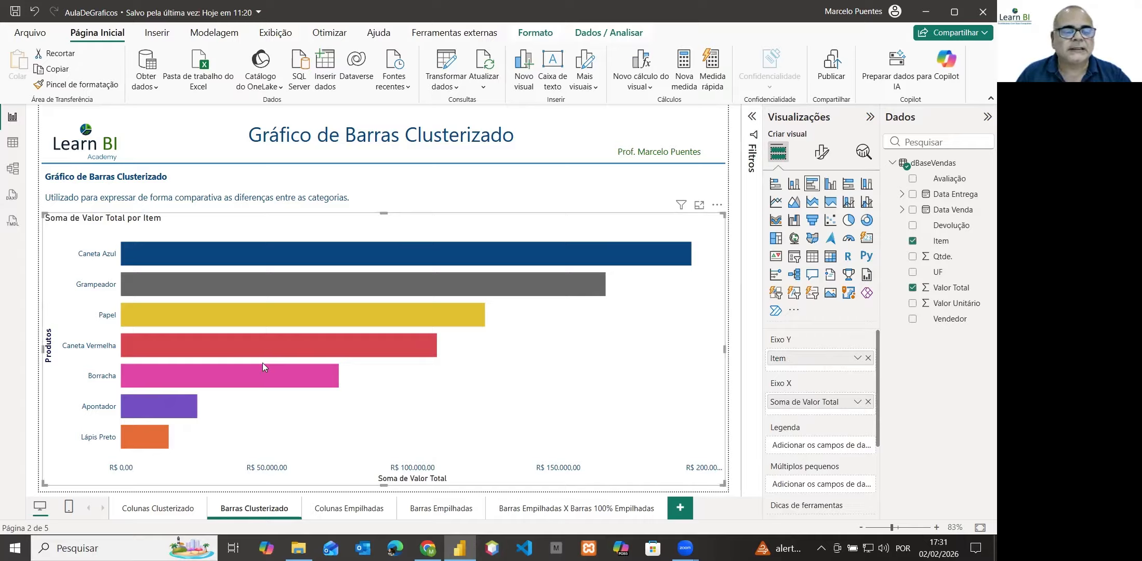
click(821, 153)
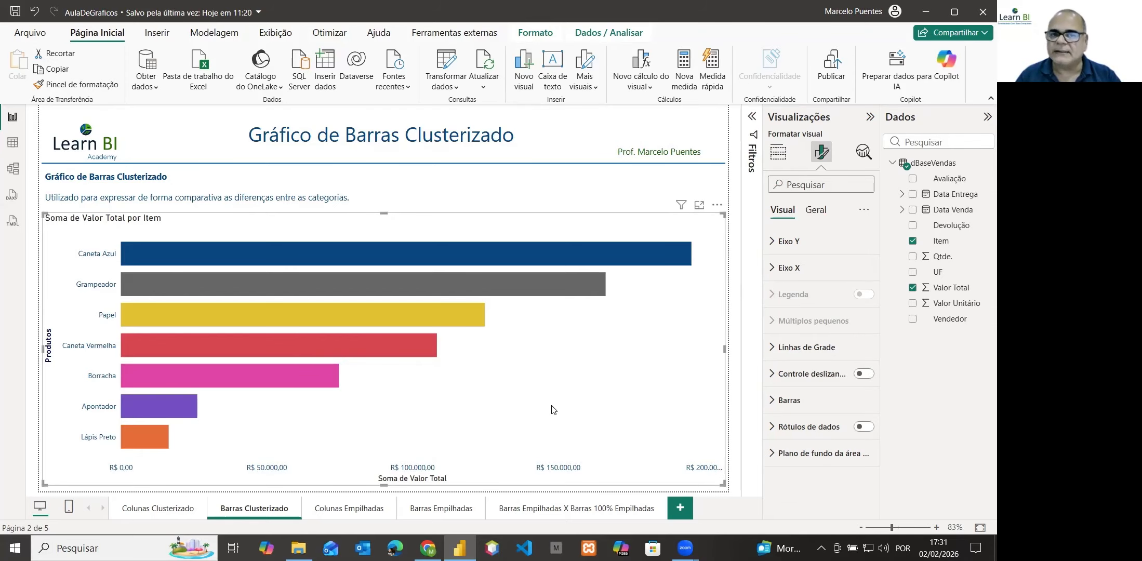
click(864, 427)
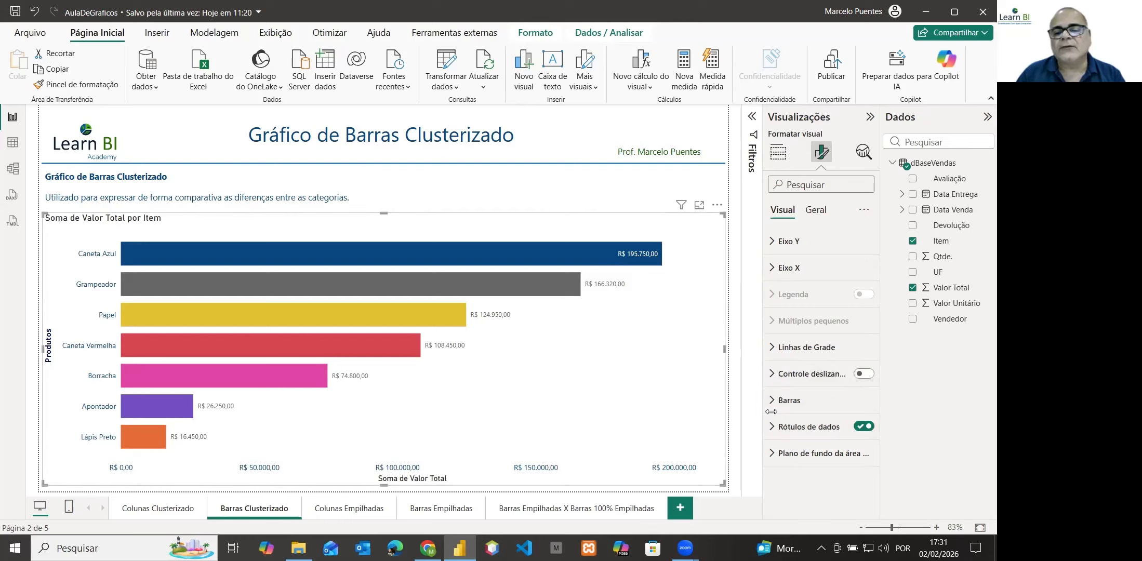
Step: Set the bar chart's data label position to Extremidade interna
click(773, 429)
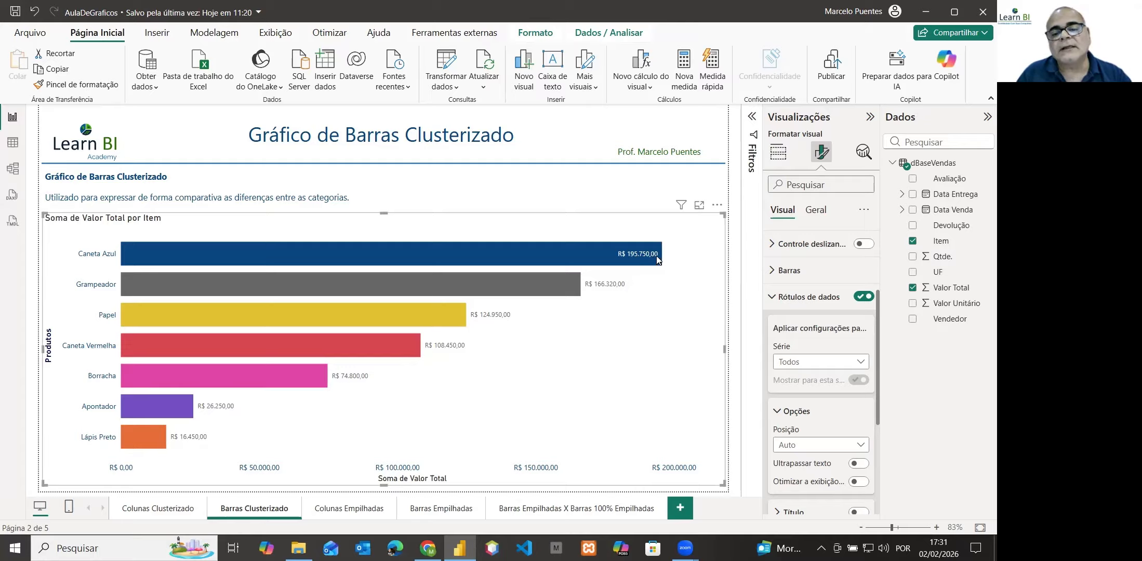
mouse_move(657, 260)
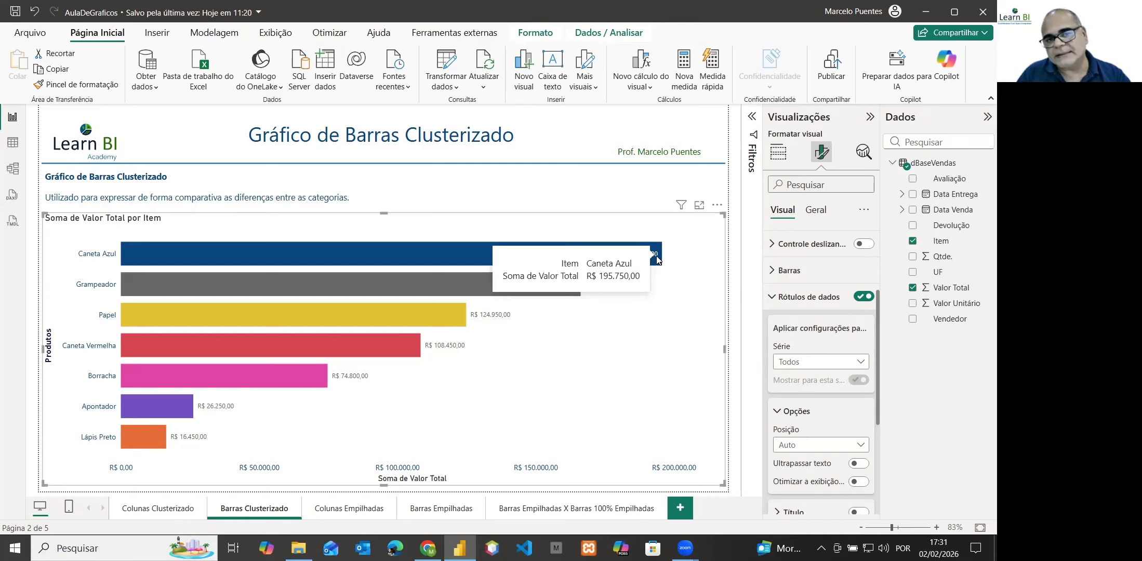
scroll(821, 364, down, 2)
click(803, 380)
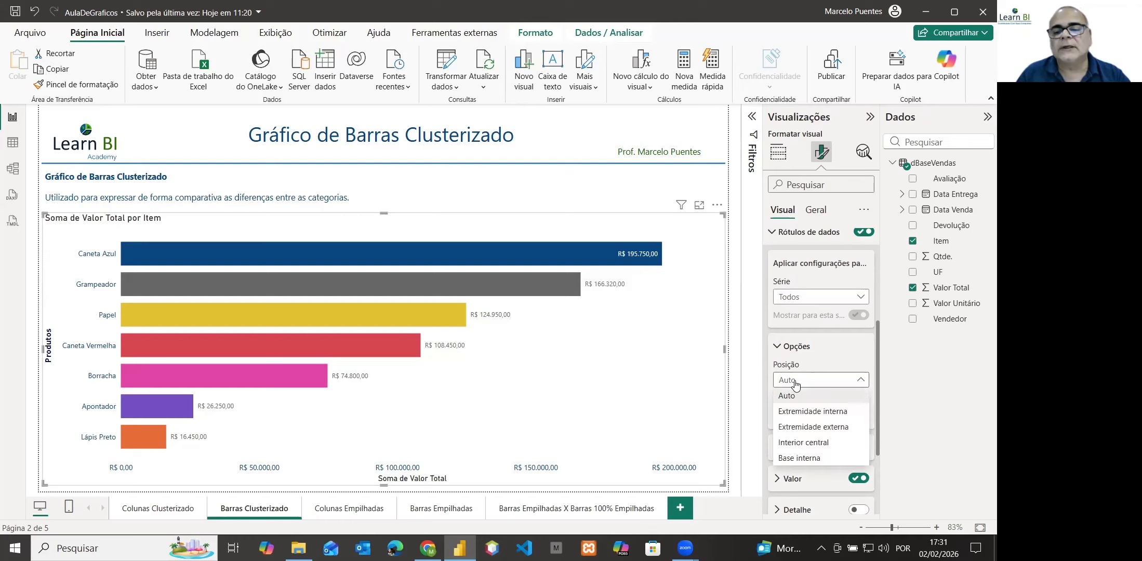
click(803, 412)
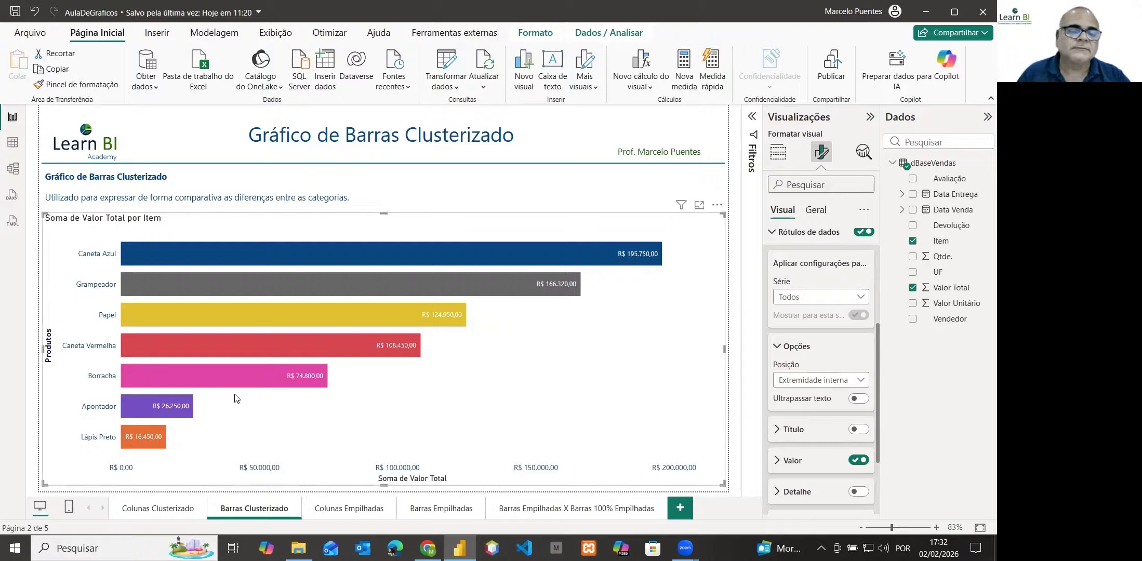
mouse_move(153, 443)
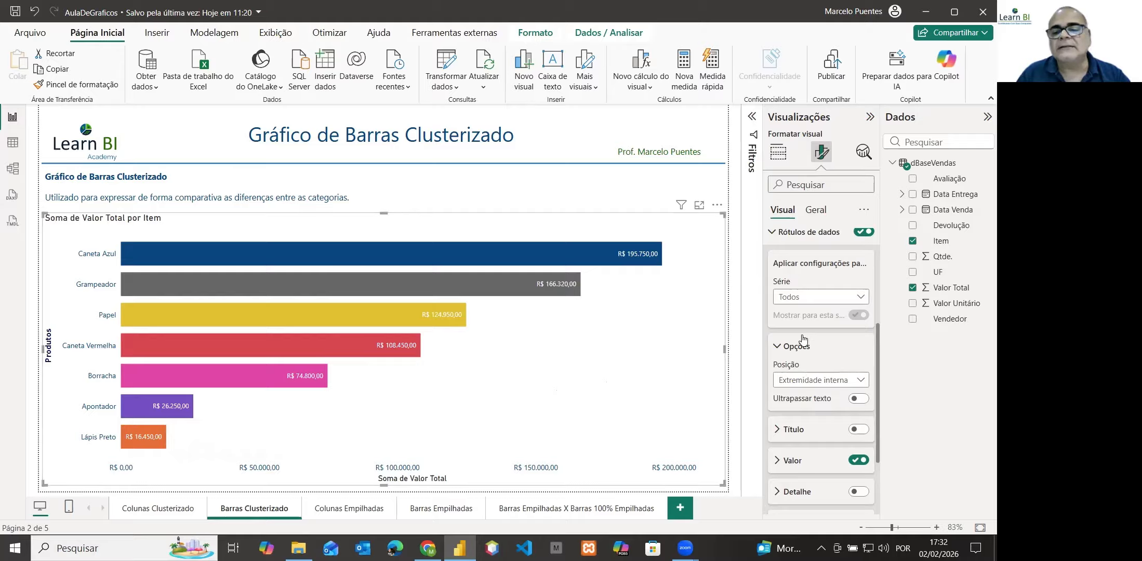
Step: Change the bar chart's data label position to Extremidade externa
scroll(825, 343, down, 2)
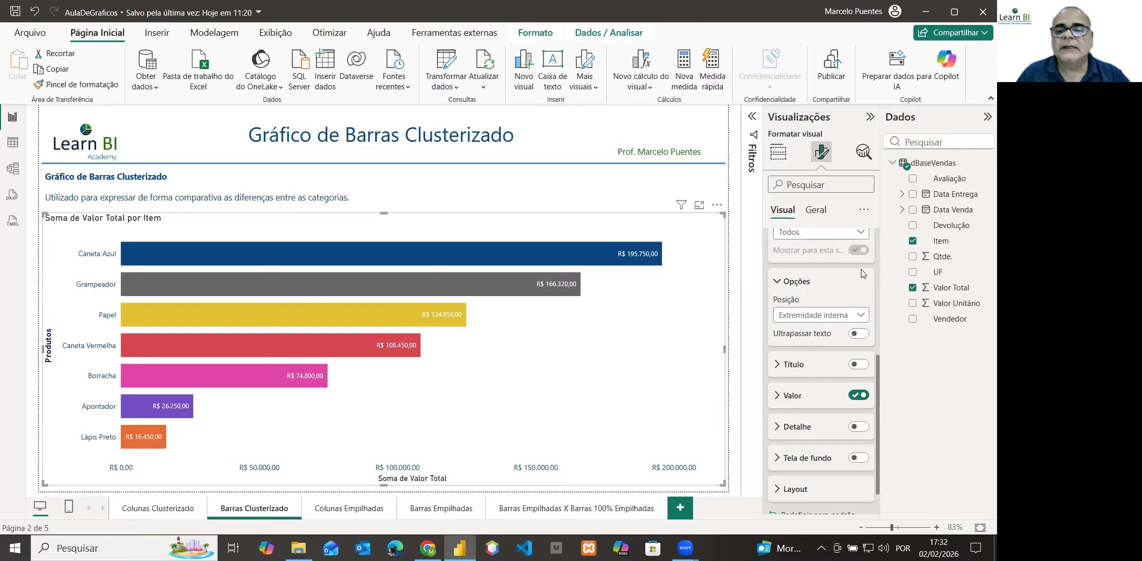
scroll(863, 276, up, 2)
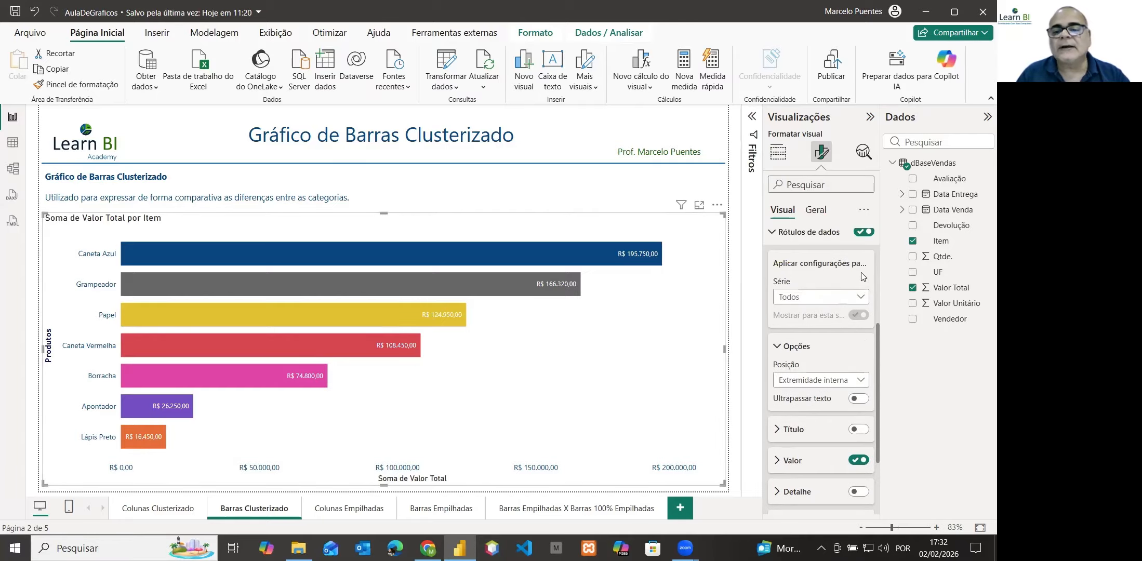
click(800, 387)
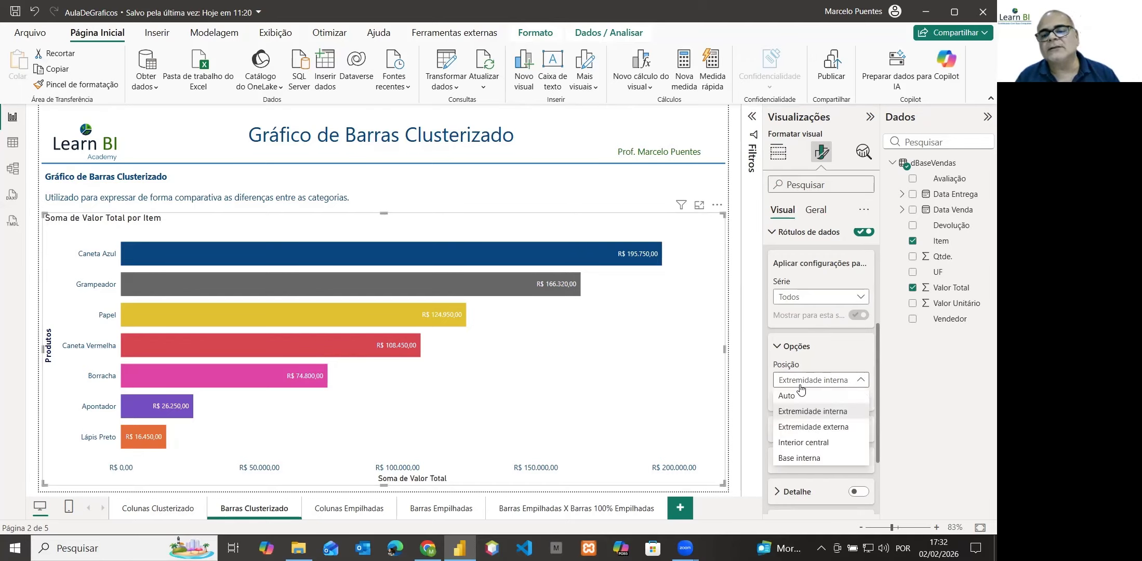
click(803, 429)
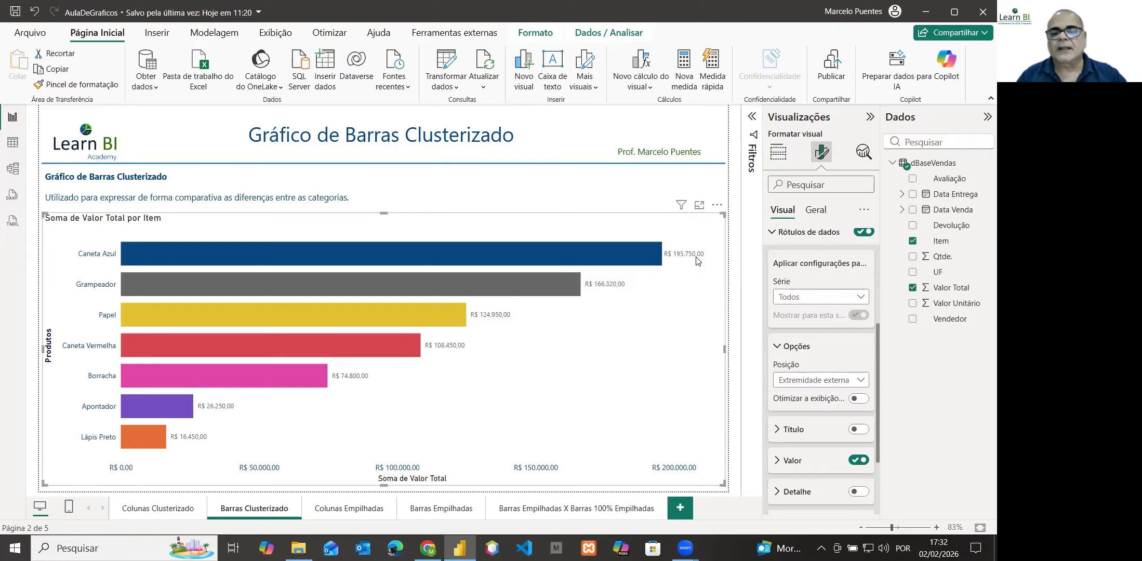
Step: Set the color of the data label values to black
click(777, 461)
scroll(800, 415, down, 3)
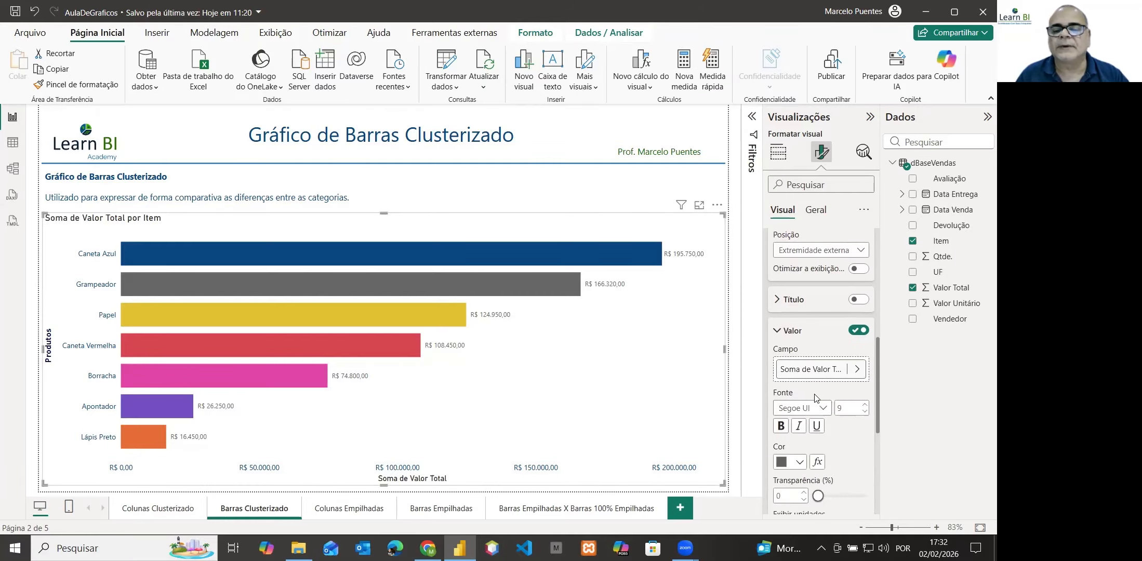
click(800, 462)
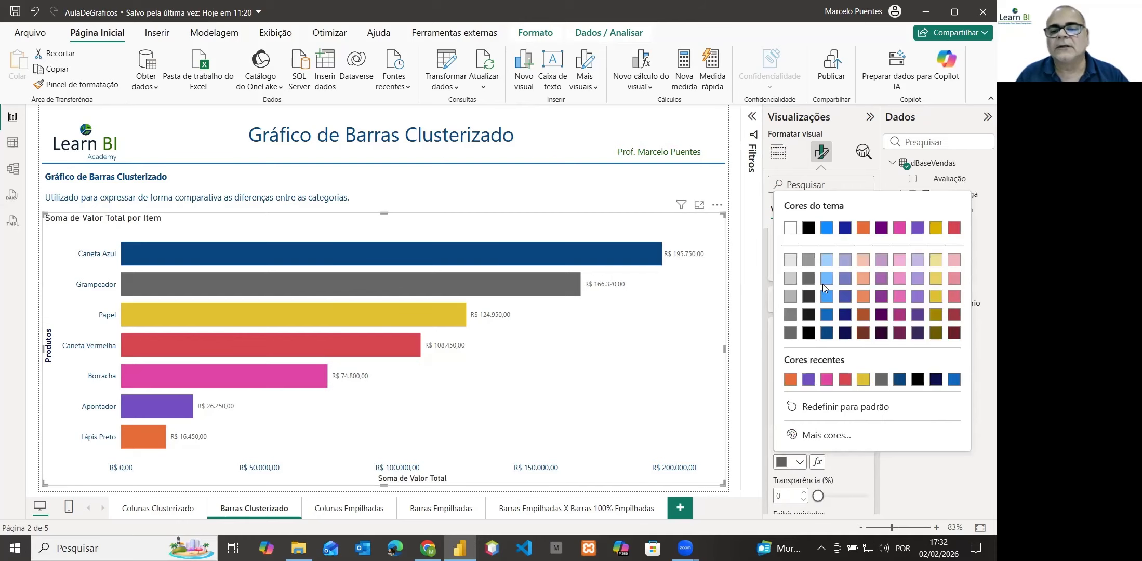
click(809, 227)
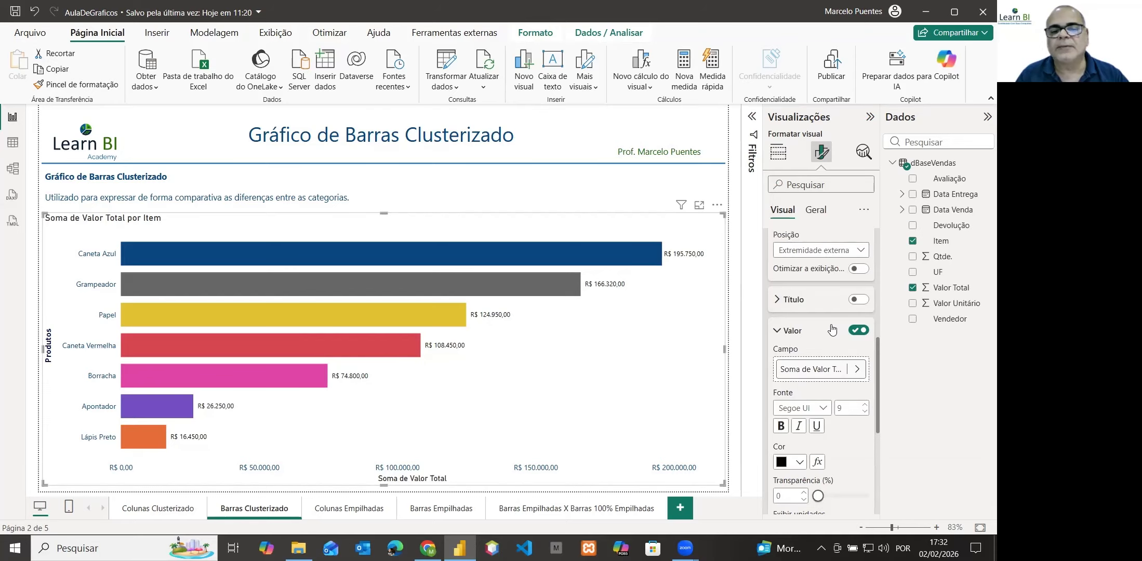
Step: Try font sizes 8 and 10 for the data label values
click(866, 411)
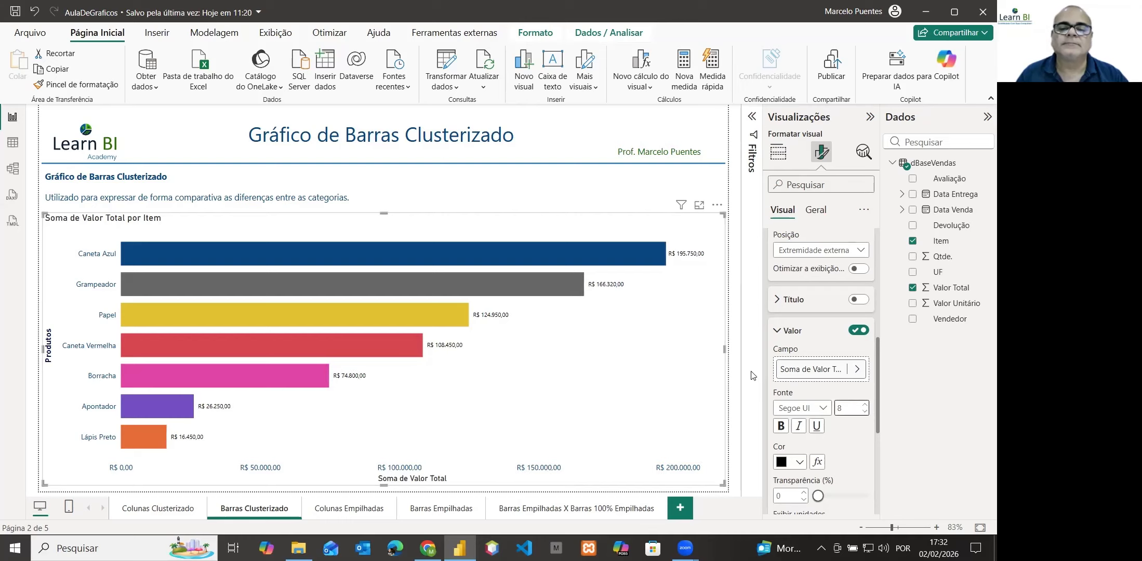
click(865, 406)
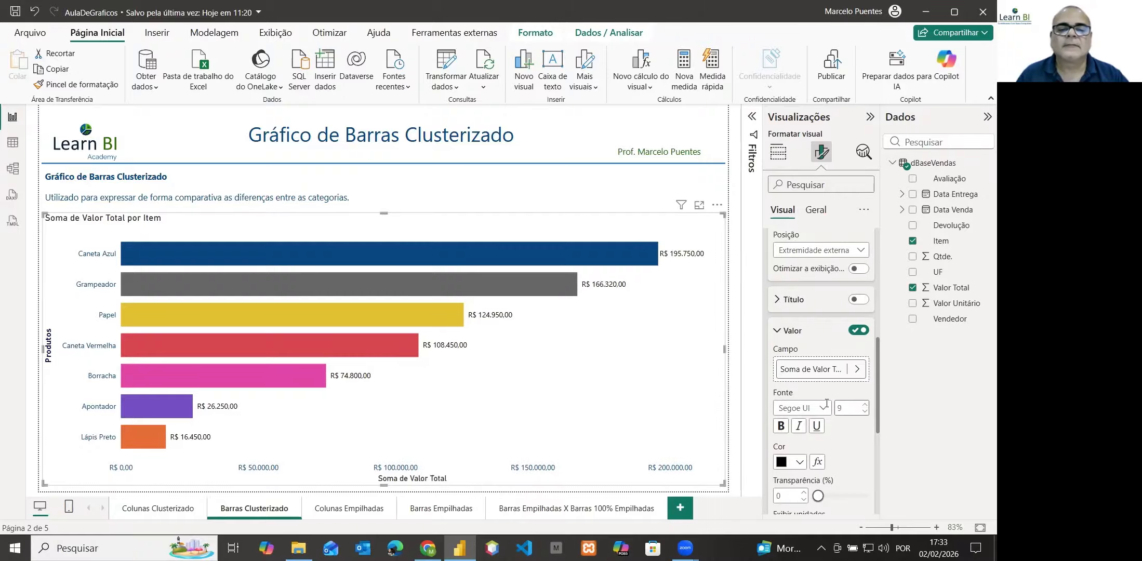
click(776, 331)
scroll(835, 352, up, 3)
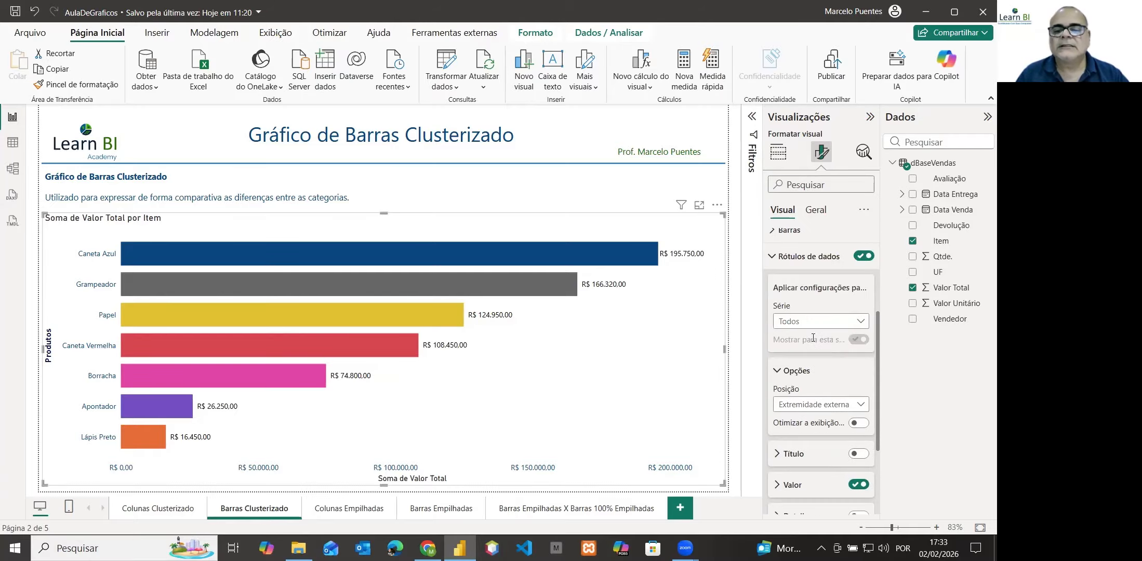
Step: Try the Extremidade interna label position with the black values, and switch back to Extremidade externa
click(796, 405)
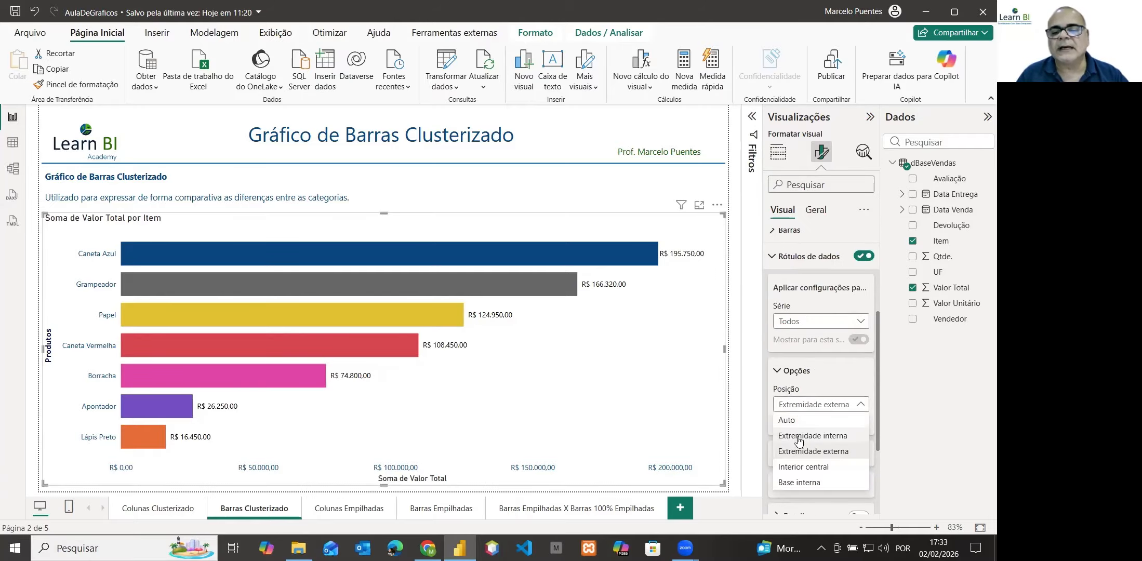
click(799, 438)
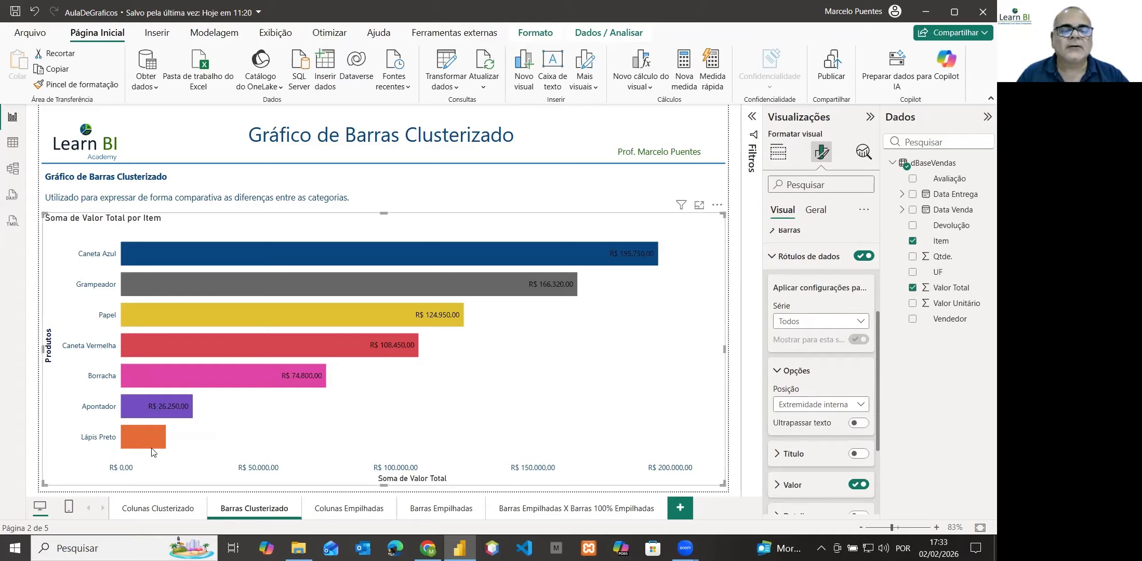
mouse_move(159, 442)
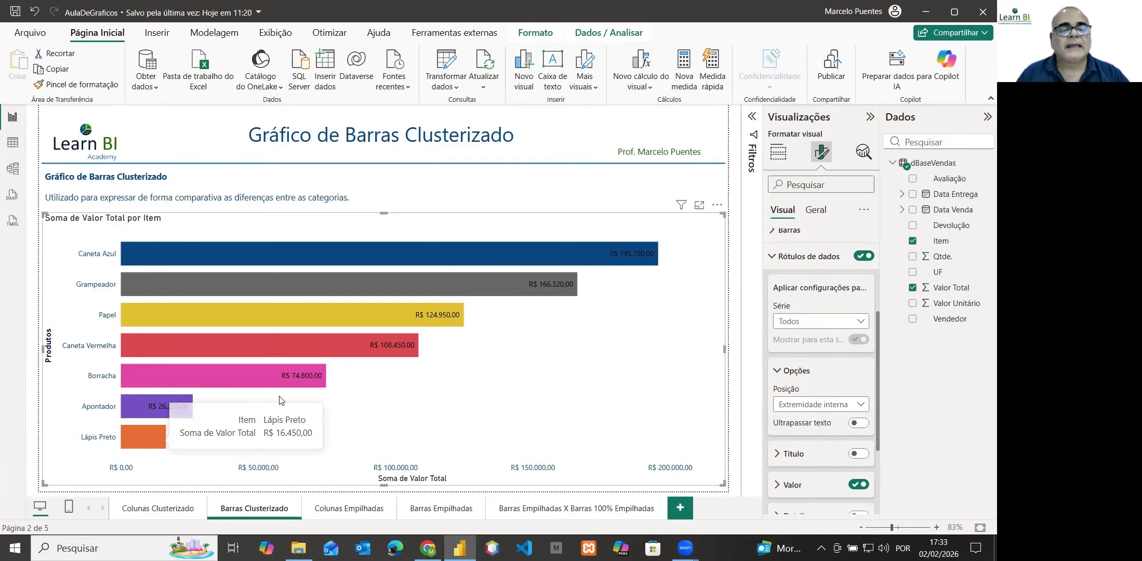
mouse_move(377, 345)
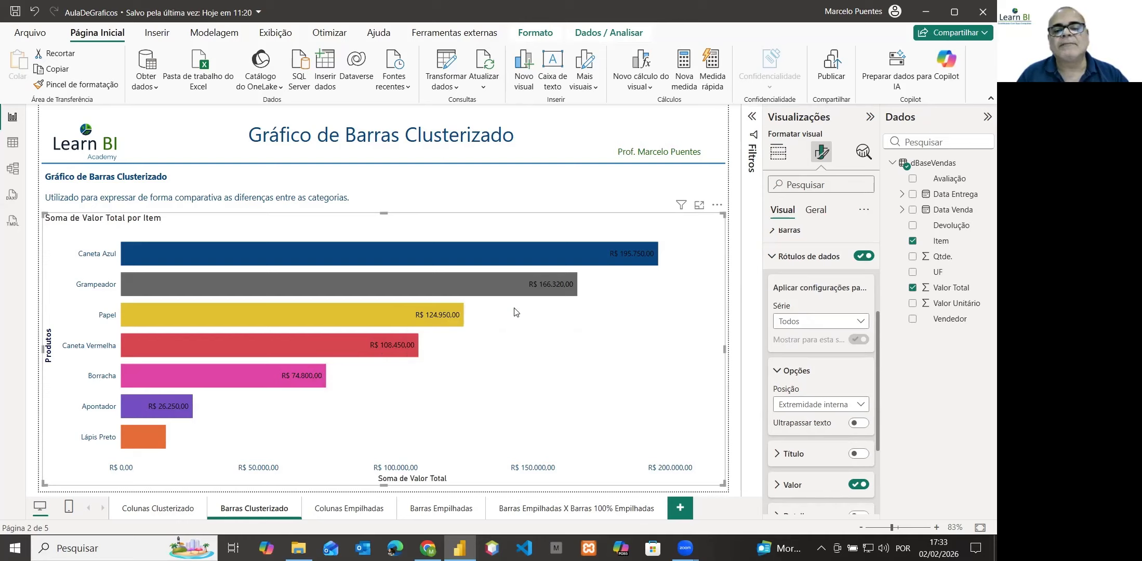
mouse_move(641, 256)
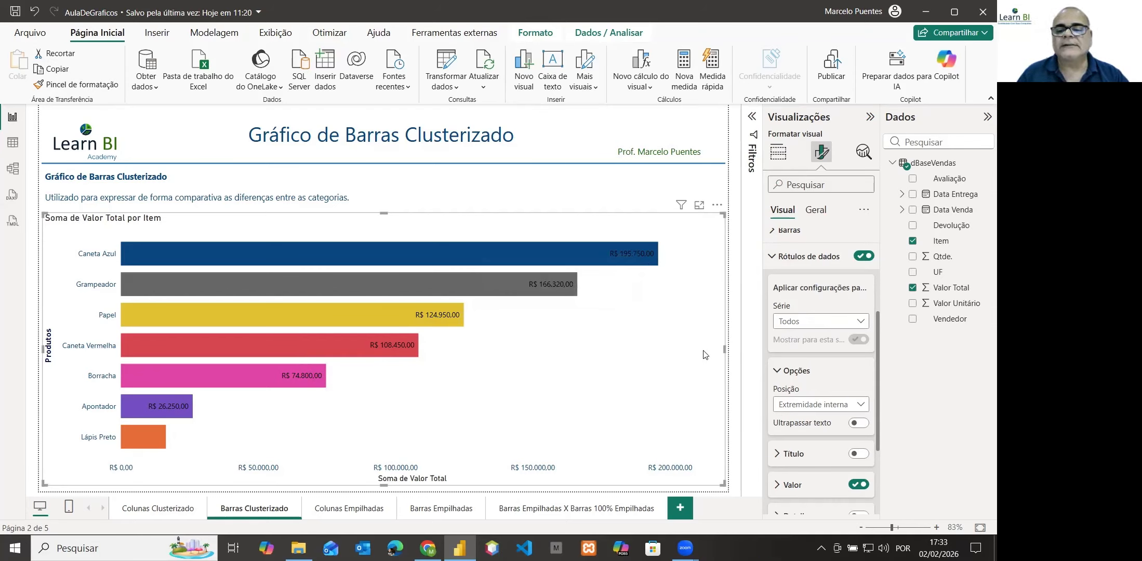
click(812, 405)
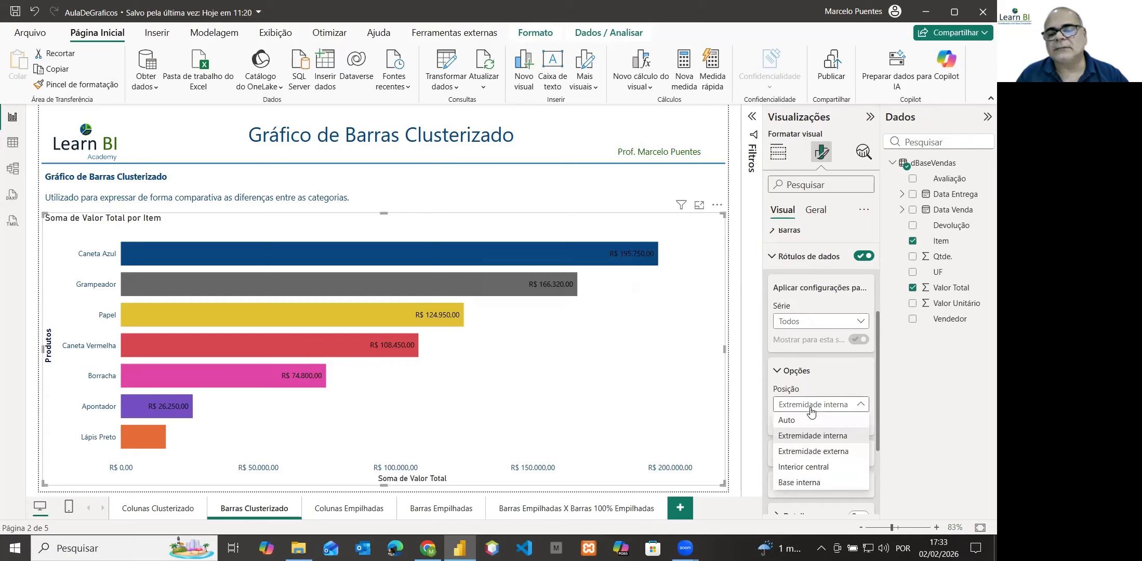
click(815, 452)
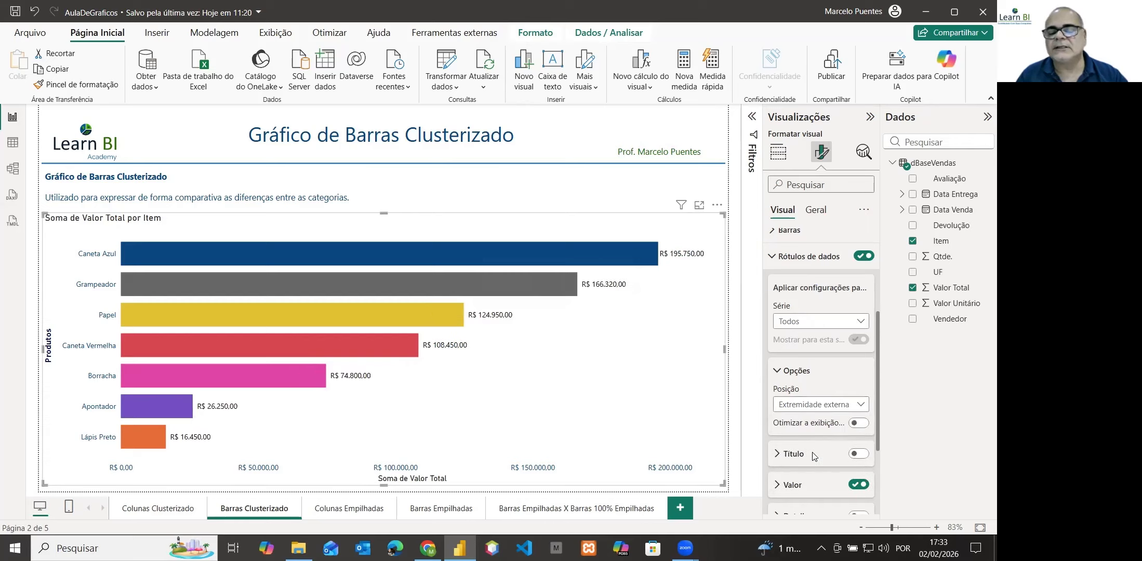
Step: Set the font size of the data label values to 9, and collapse the data label settings
scroll(817, 444, down, 3)
scroll(817, 442, up, 3)
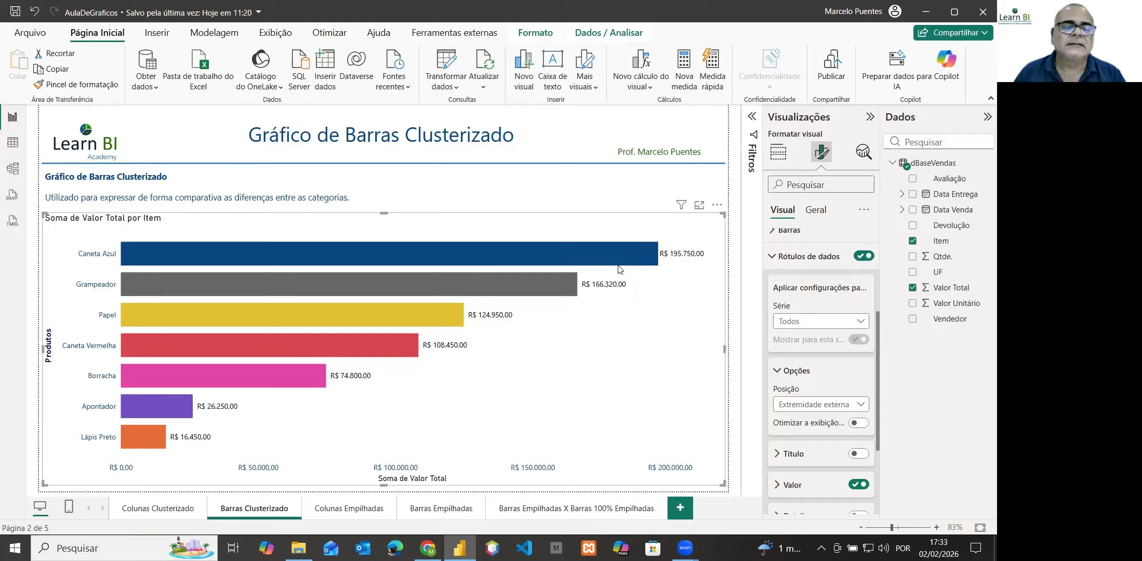
scroll(785, 360, down, 2)
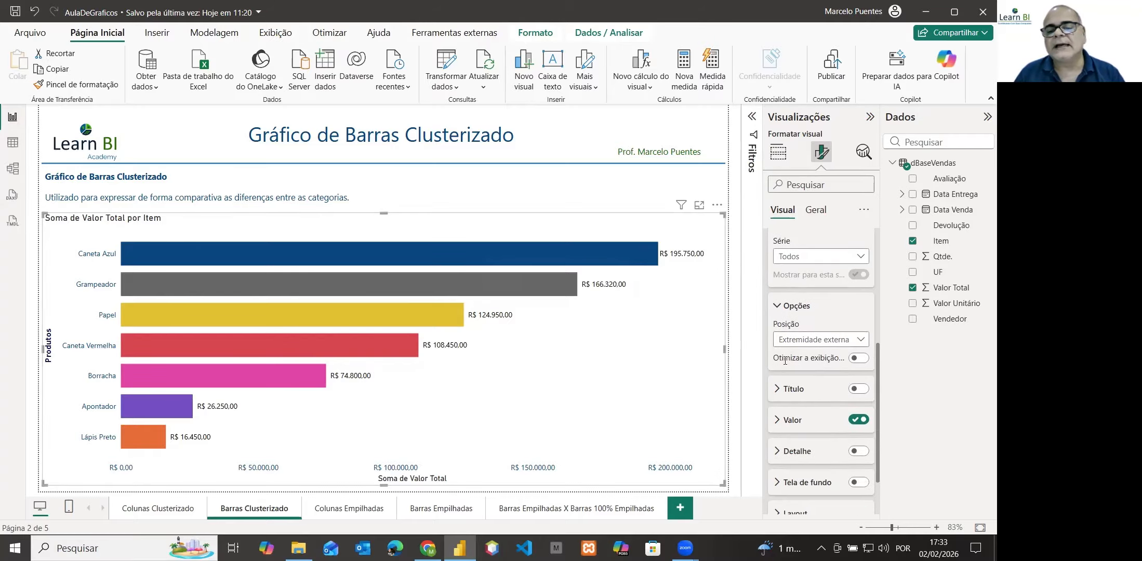
click(777, 422)
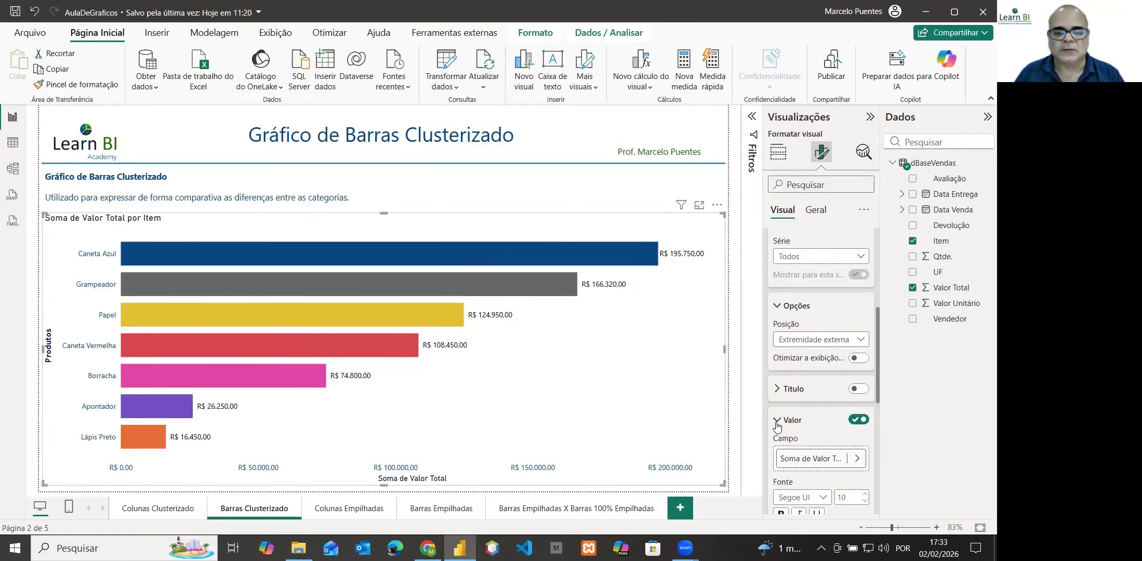
scroll(778, 426, down, 2)
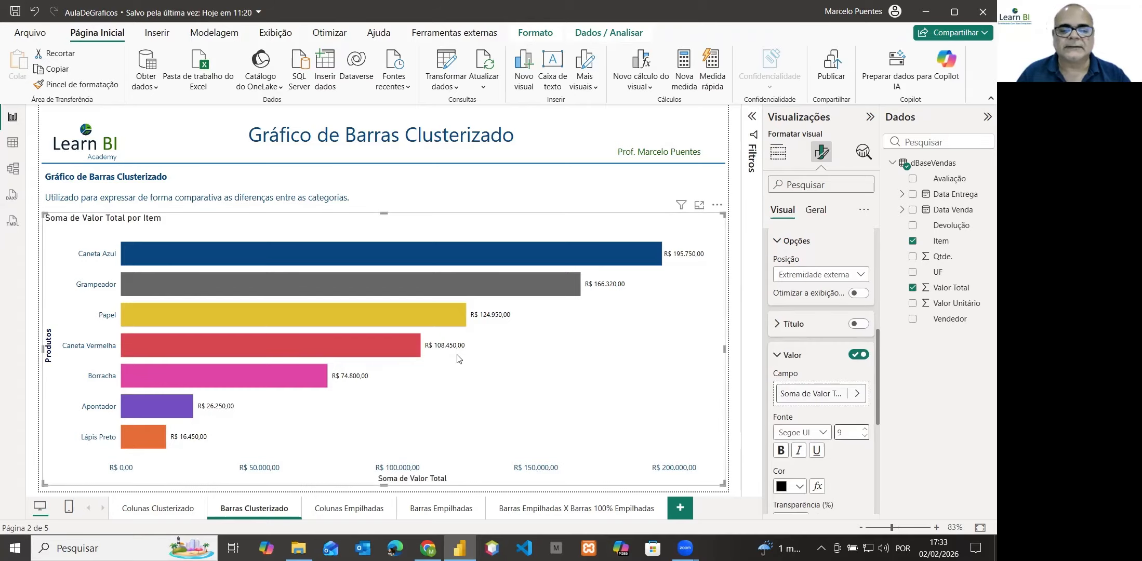
scroll(770, 349, up, 4)
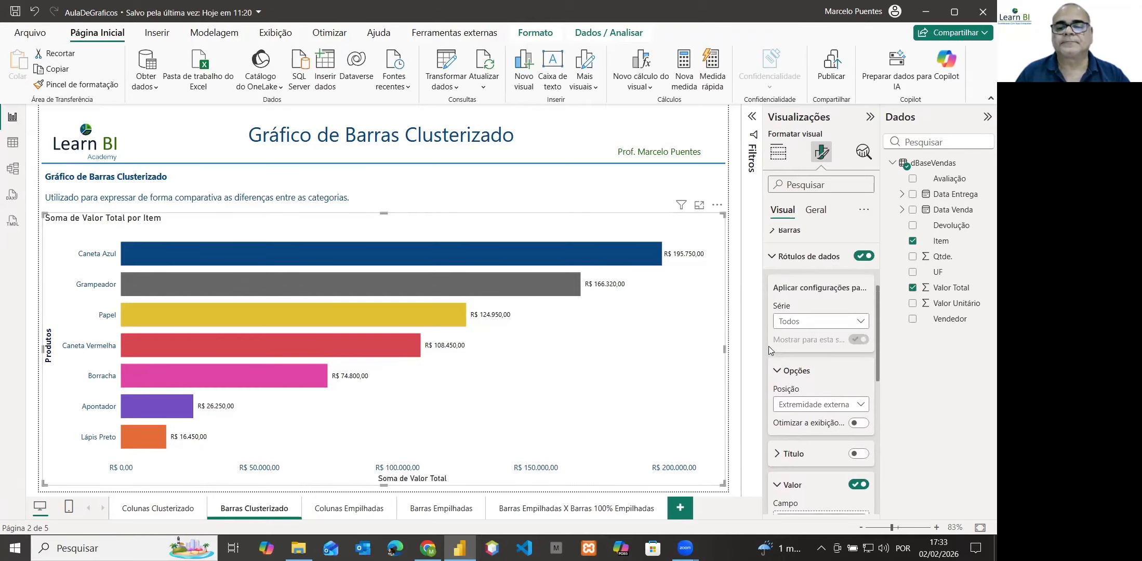
scroll(769, 346, down, 2)
click(780, 420)
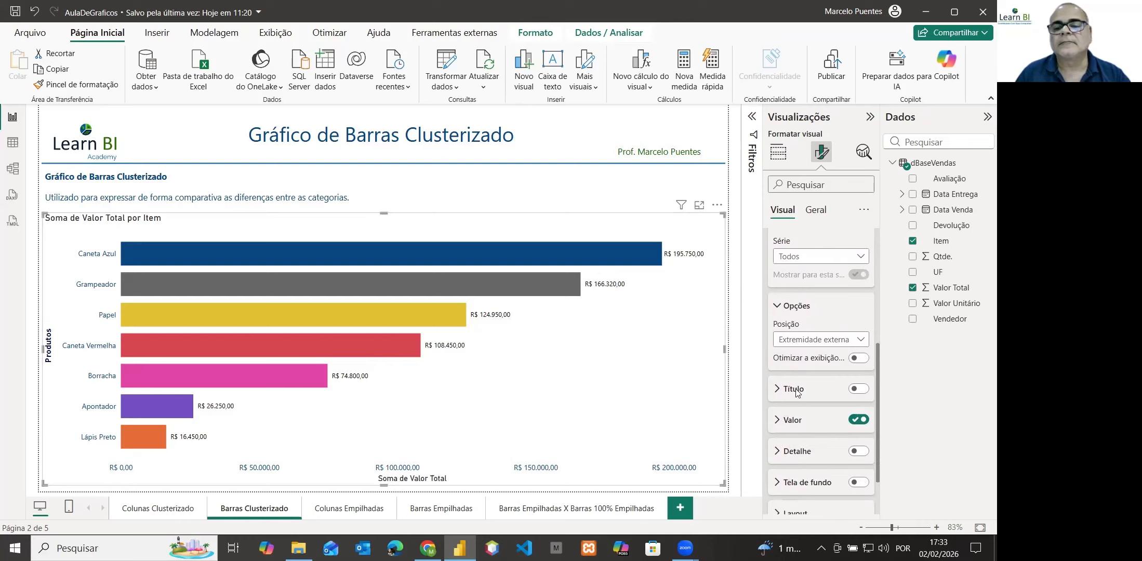
scroll(798, 384, up, 4)
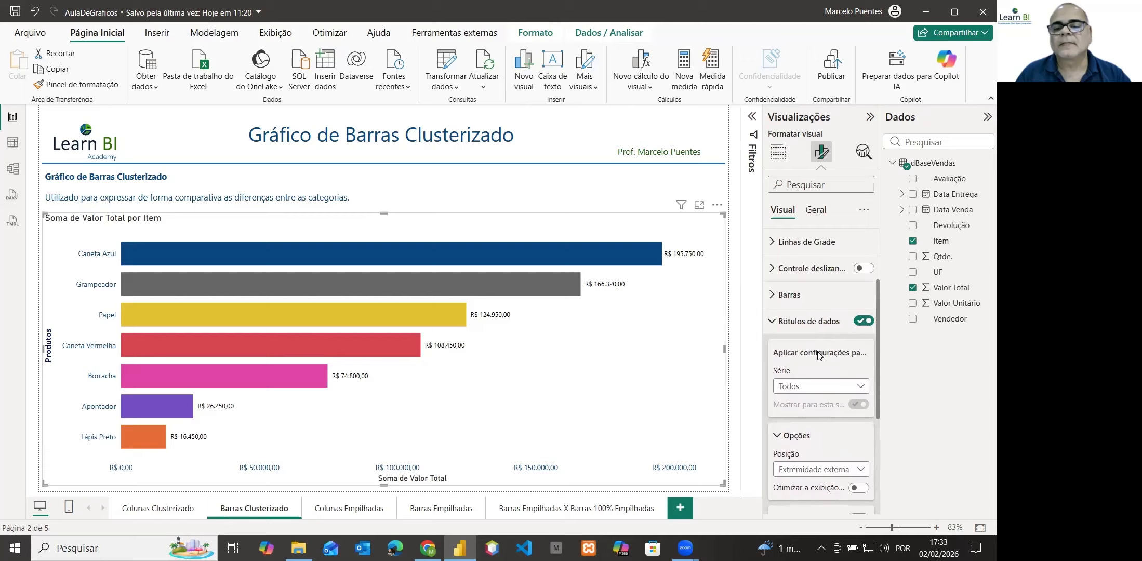
click(769, 322)
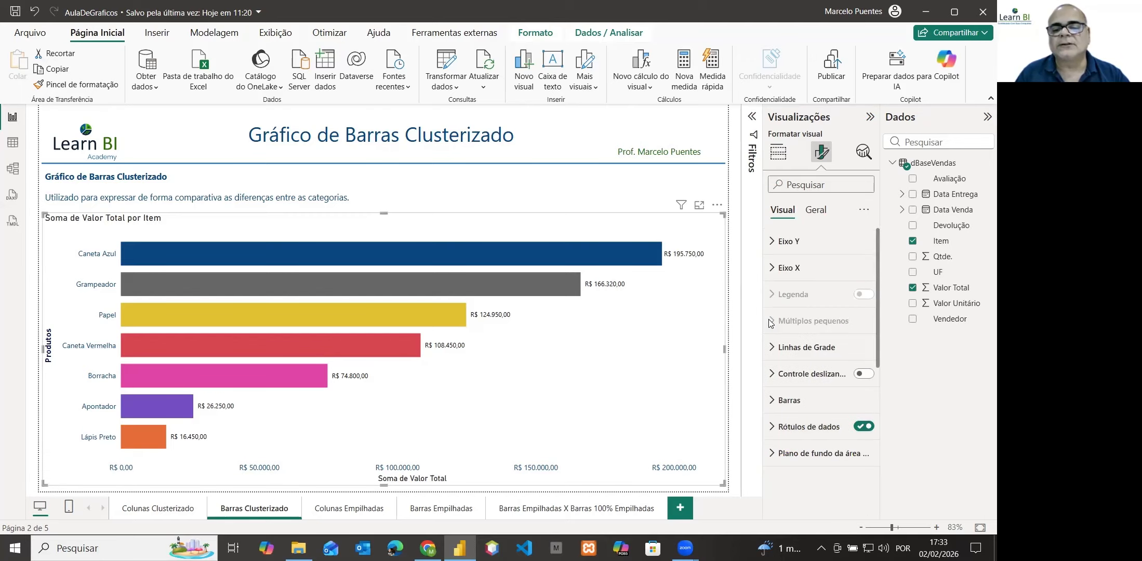
Step: Try the Interior central, Base interna and Auto data label positions, switch back to Extremidade externa, and collapse the label options
click(809, 427)
scroll(811, 395, down, 5)
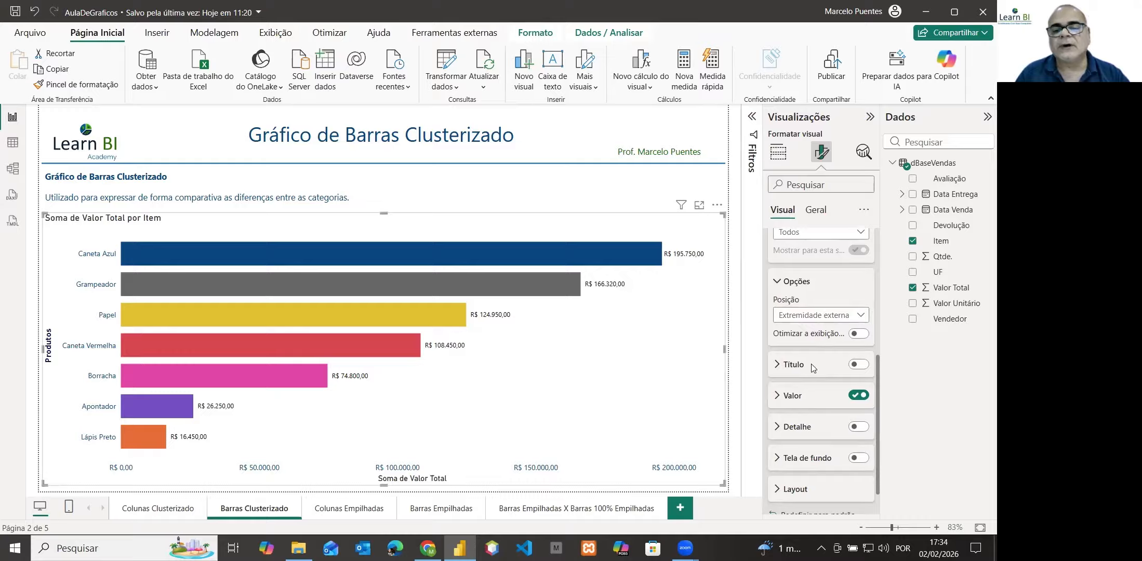
click(816, 316)
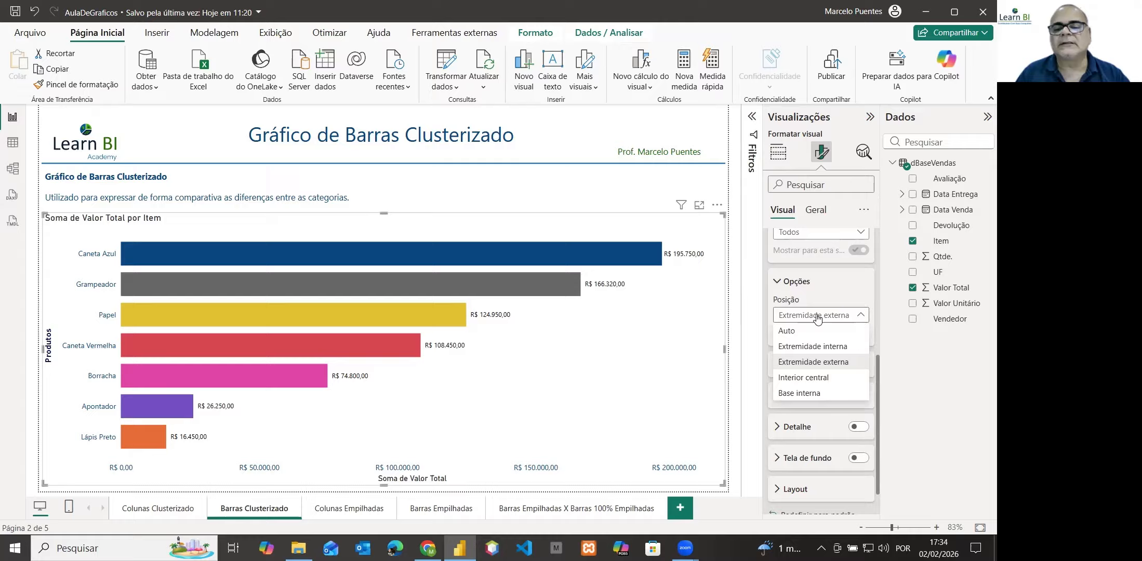
click(820, 378)
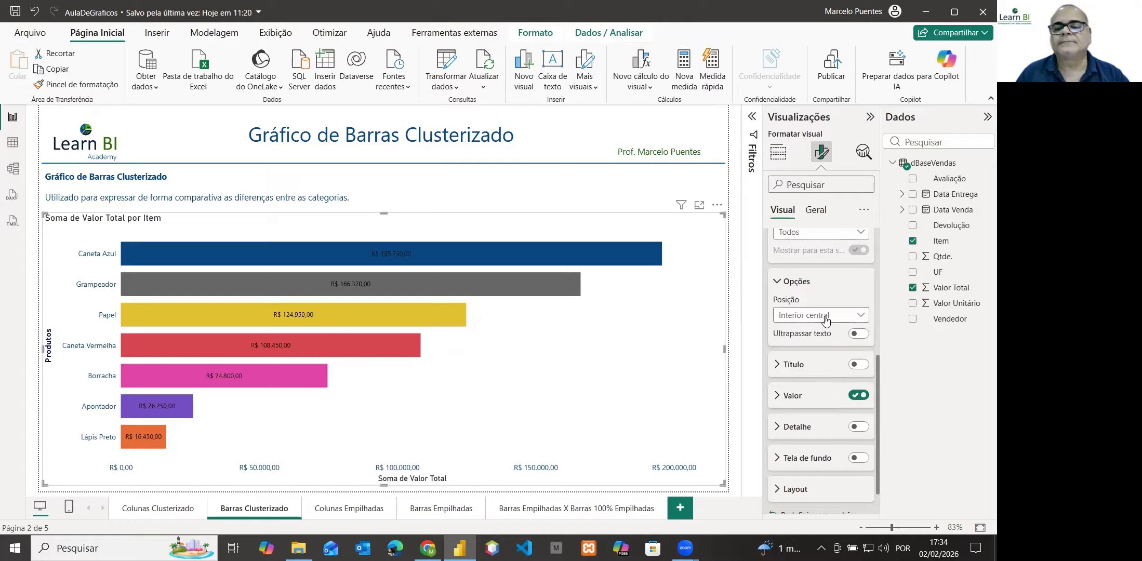
click(817, 316)
click(802, 394)
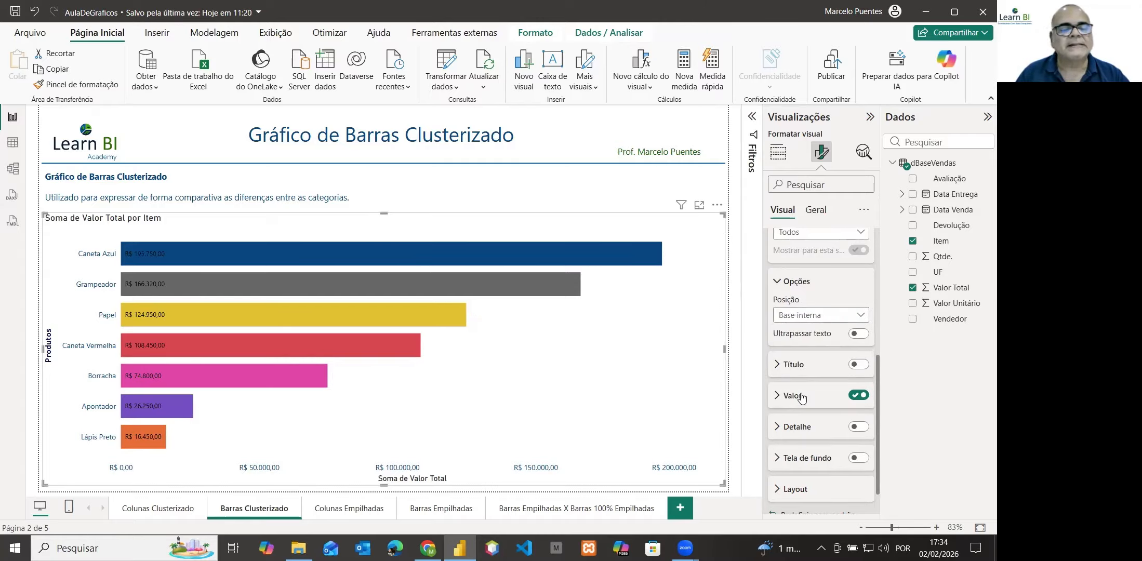
click(804, 316)
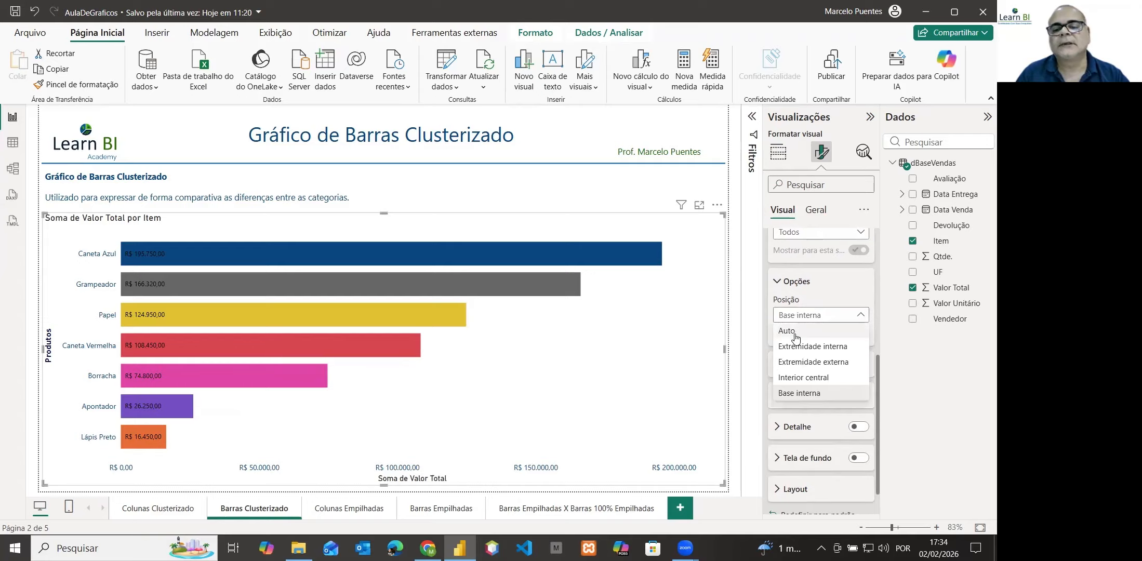
key(Escape)
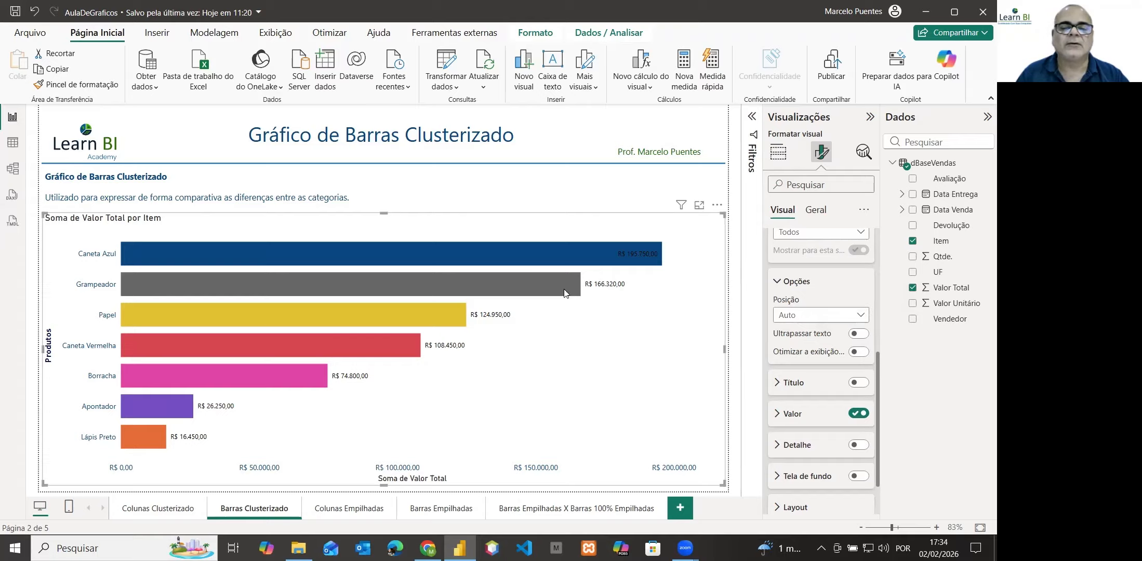
click(812, 317)
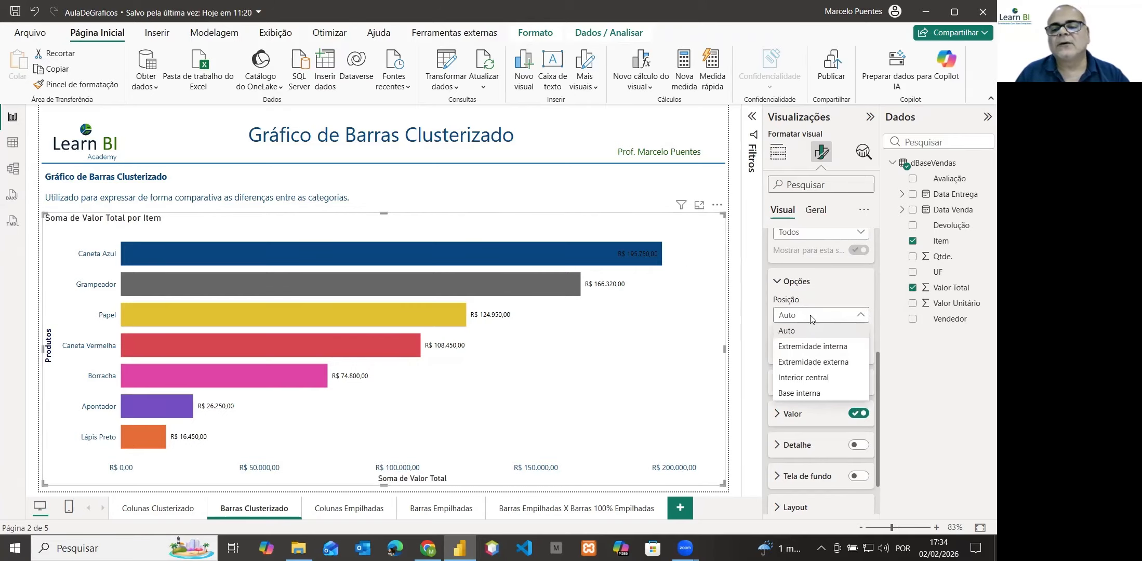
click(813, 361)
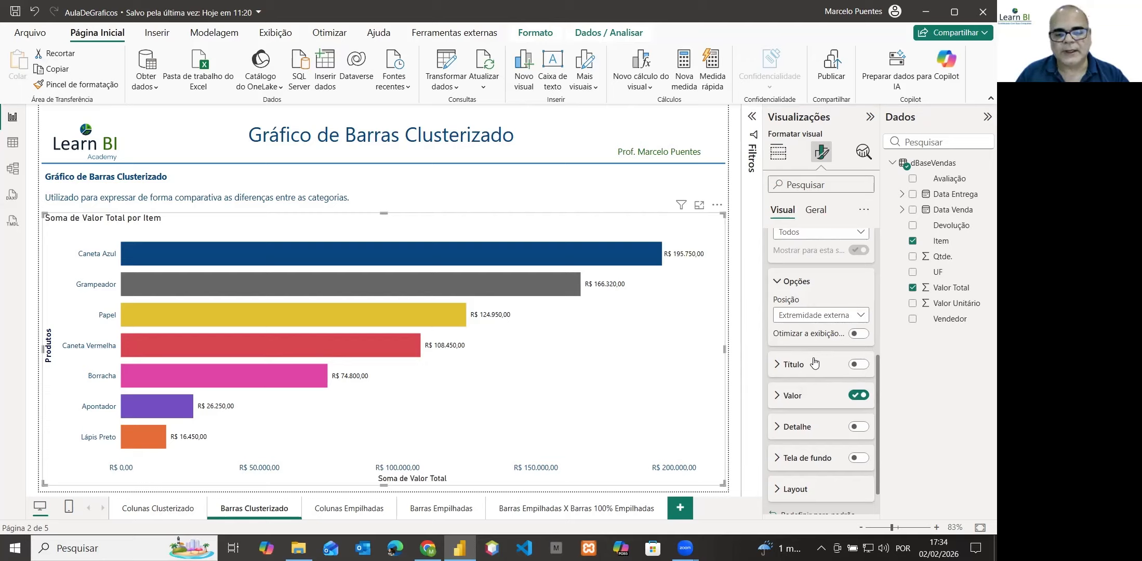
scroll(814, 362, up, 1)
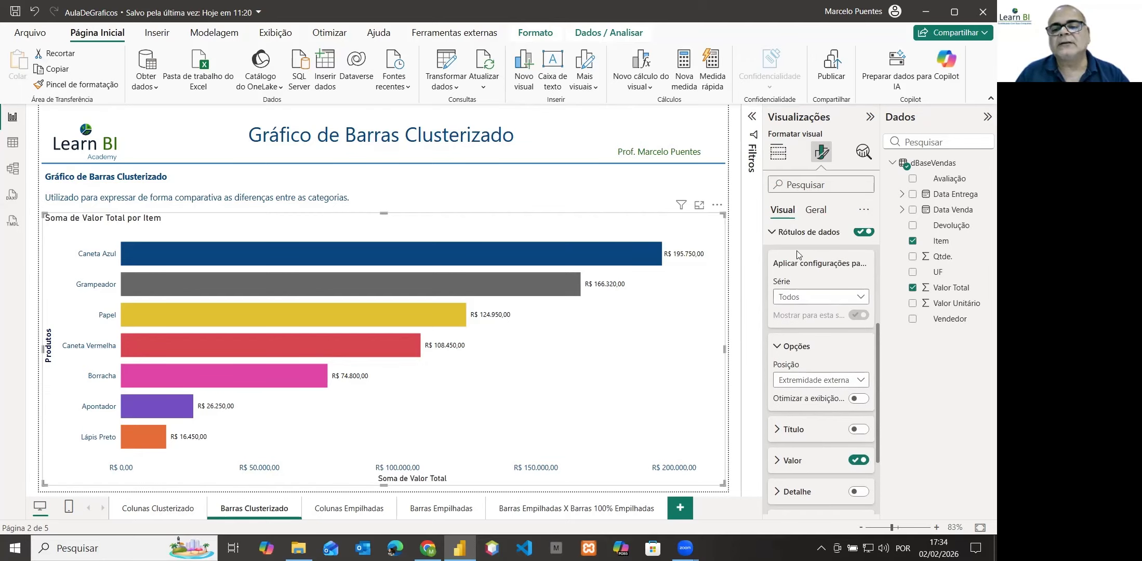
click(779, 346)
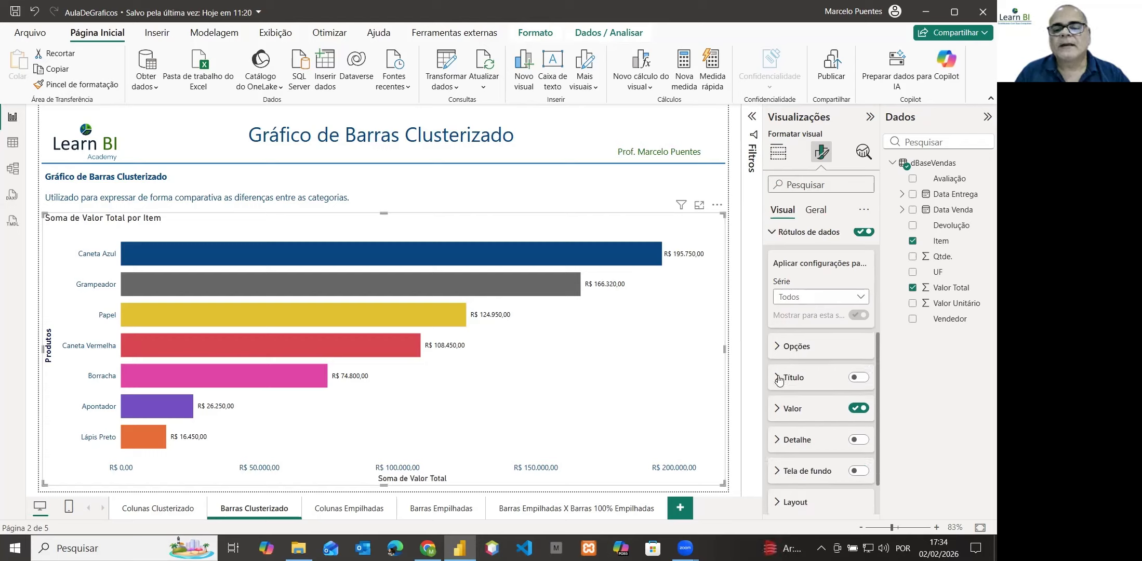
Step: Try showing the series name as a title in the data labels, and turn the label title off again
click(779, 377)
scroll(852, 333, down, 1)
click(855, 313)
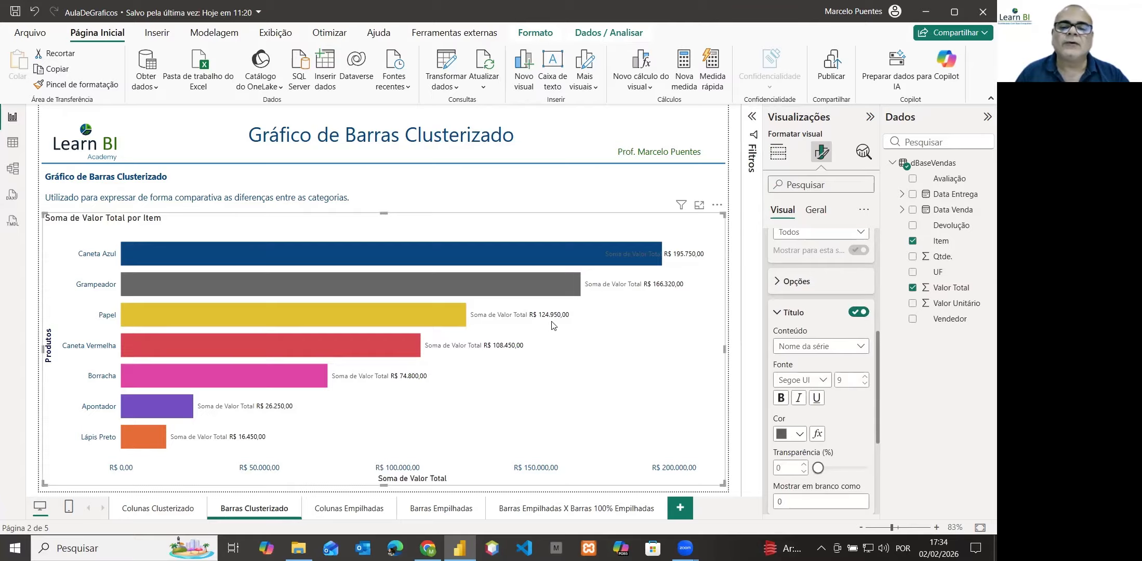
click(858, 311)
Step: Set the data label values to display units Nenhum with 2 decimal places, and collapse the value settings
scroll(855, 304, down, 5)
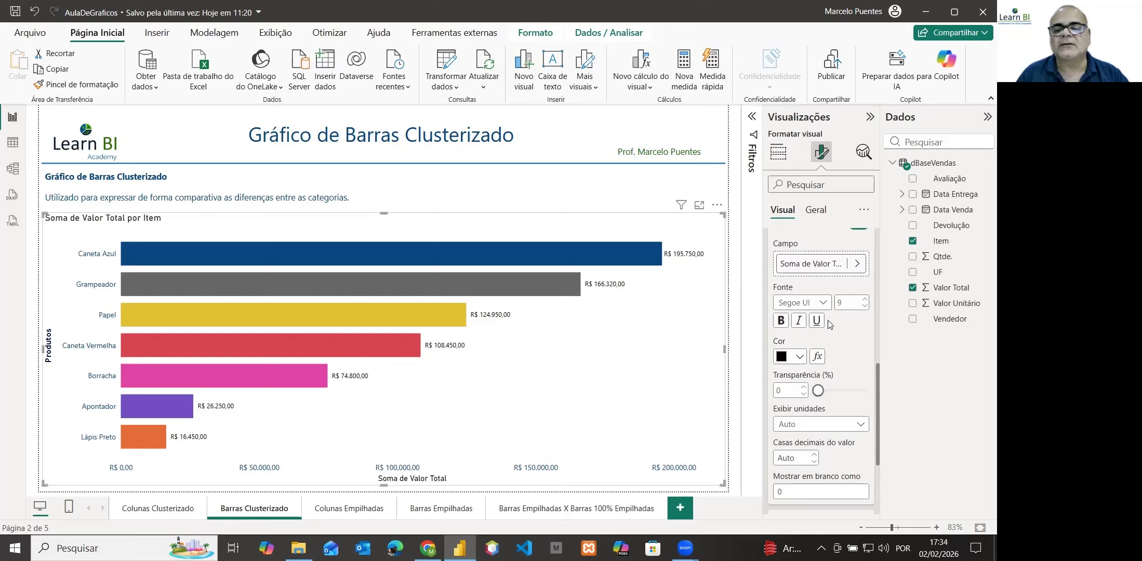
scroll(830, 372, down, 2)
click(821, 359)
click(799, 397)
click(799, 397)
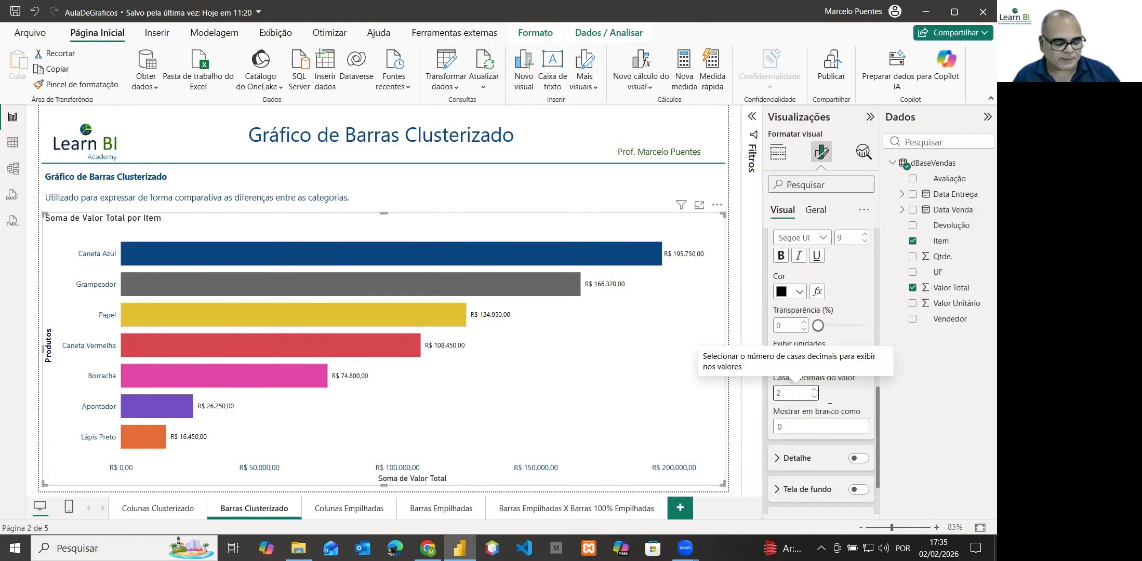
key(Tab)
scroll(829, 403, down, 2)
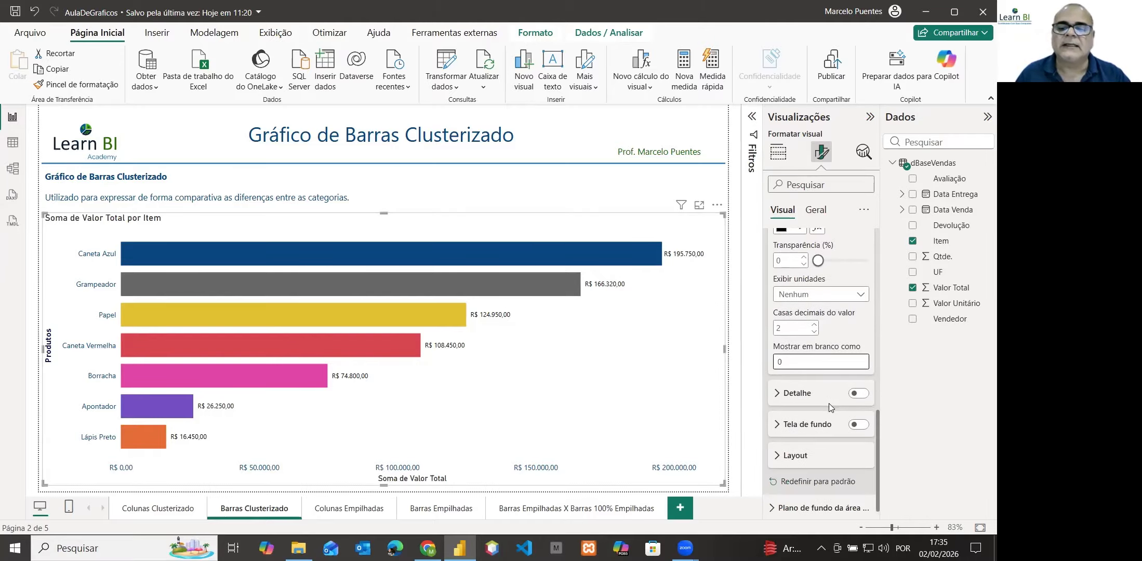
scroll(822, 369, up, 6)
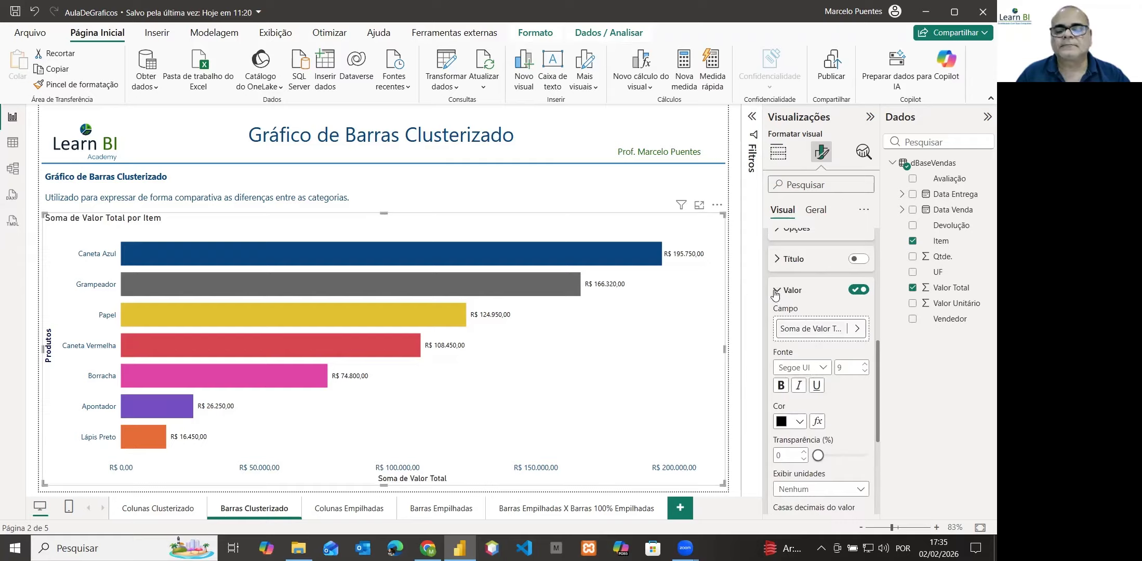
click(777, 291)
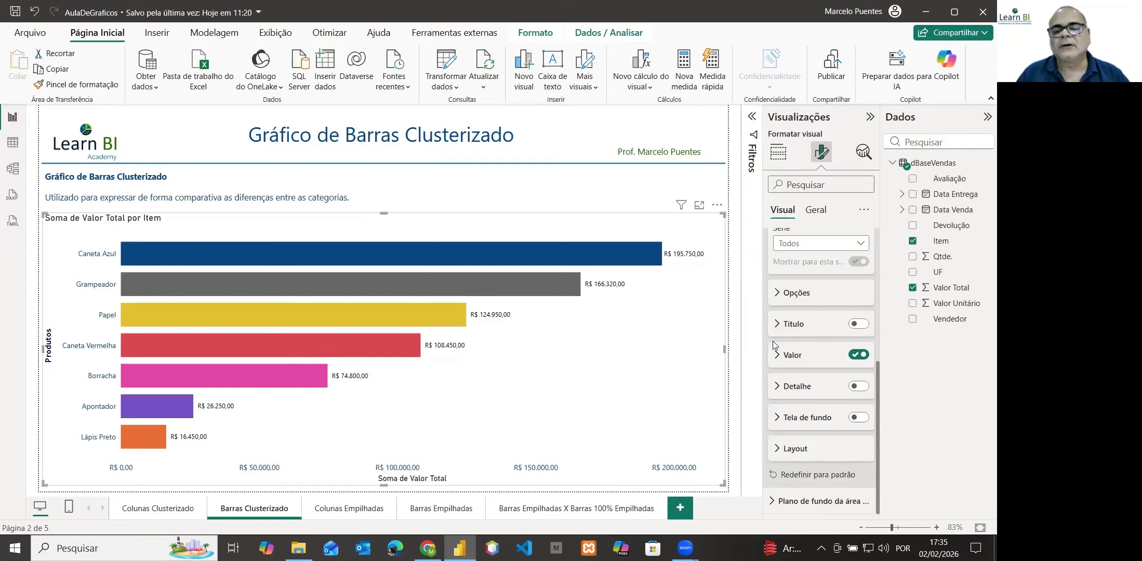
Step: Turn on the data label detail to examine its settings, then turn it off and collapse the section
click(776, 393)
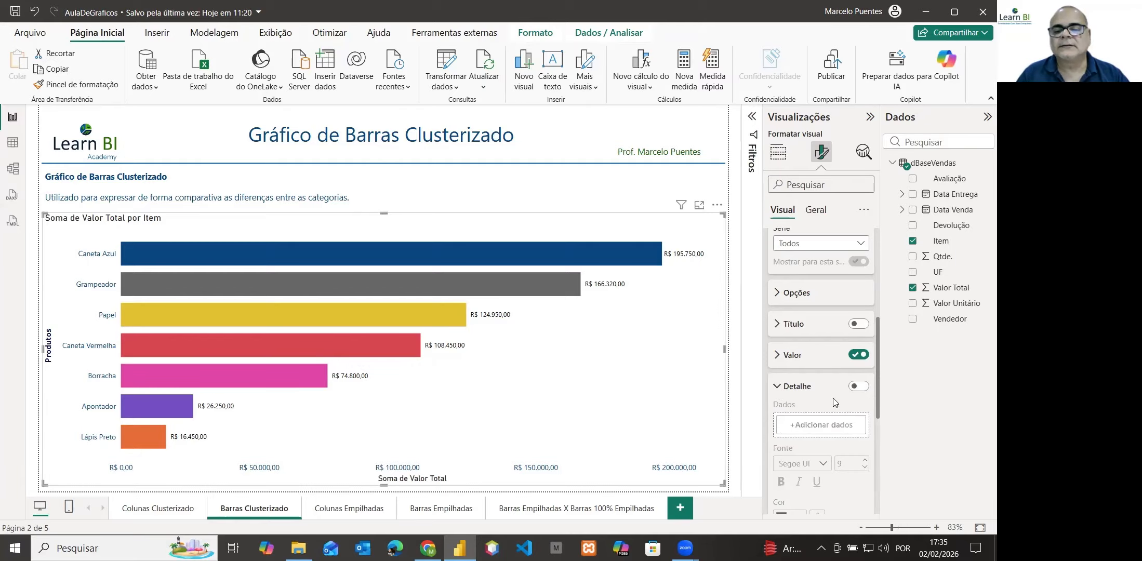
click(859, 386)
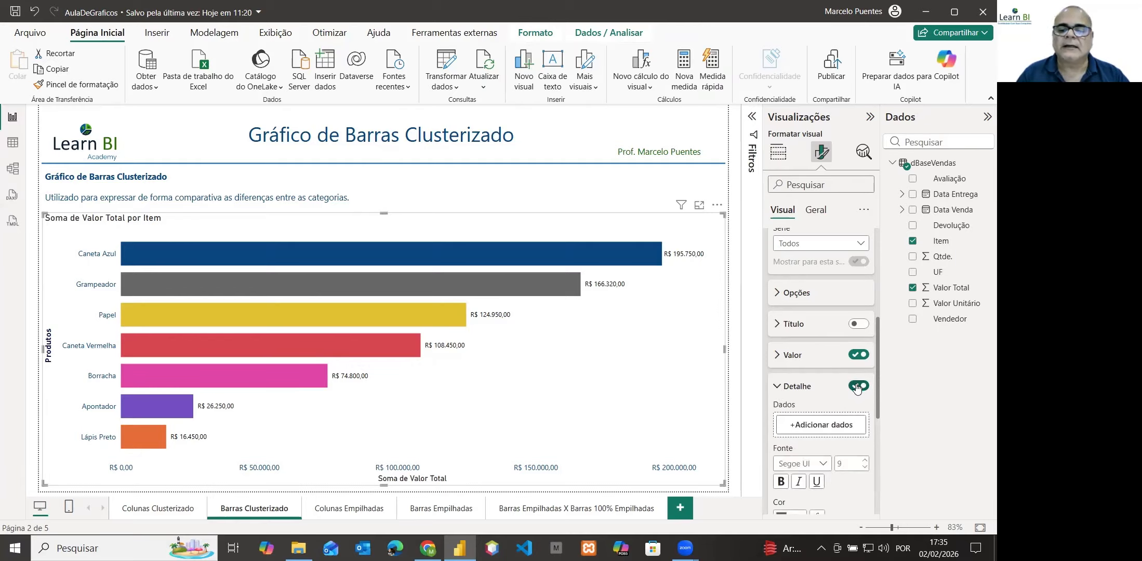
scroll(859, 387, down, 5)
scroll(857, 387, down, 2)
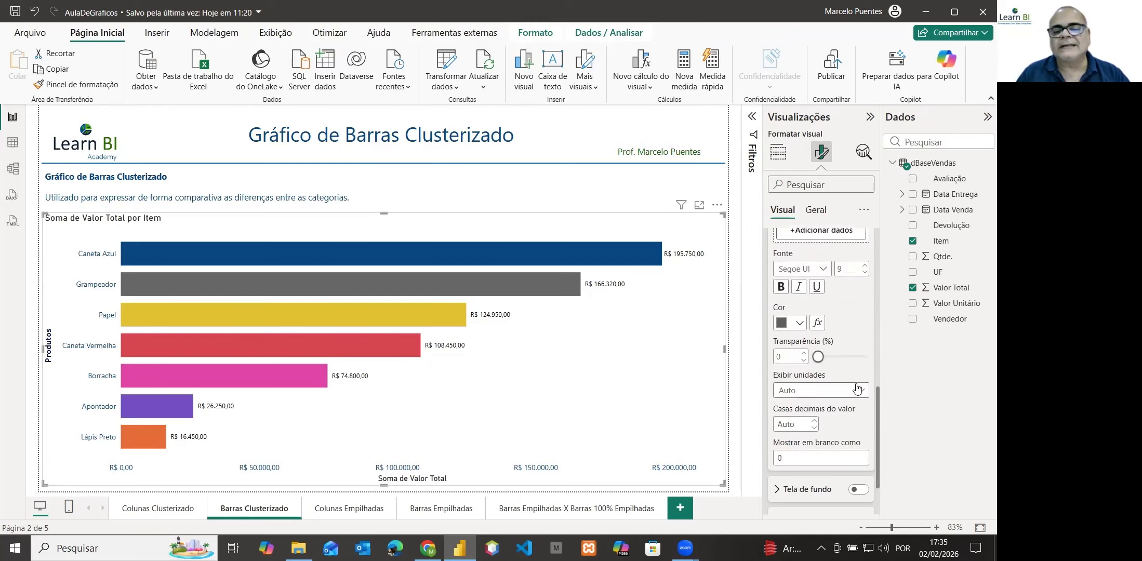
scroll(858, 389, up, 5)
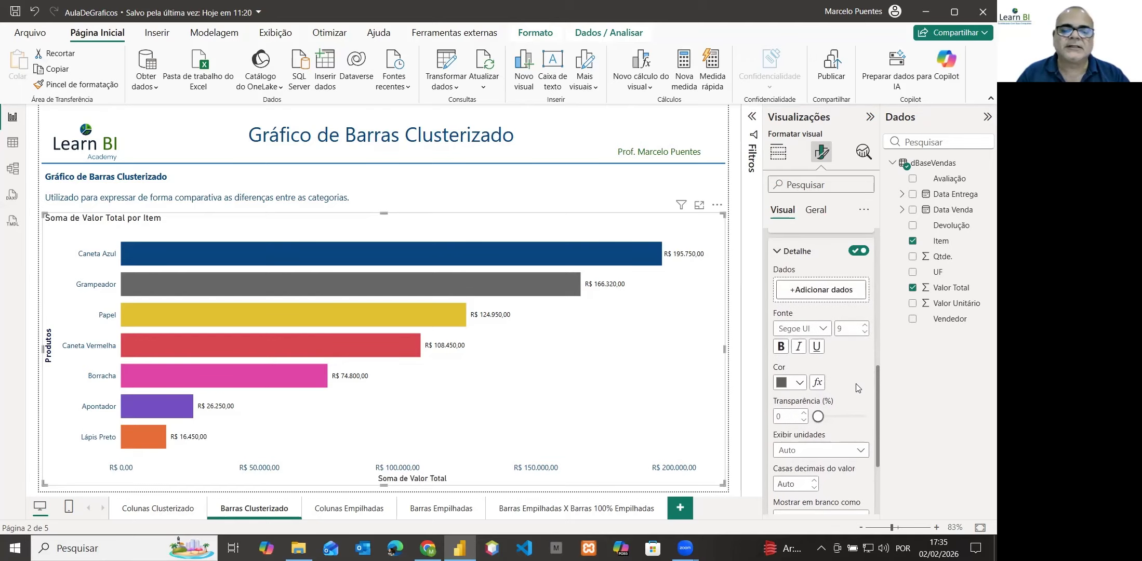
click(857, 321)
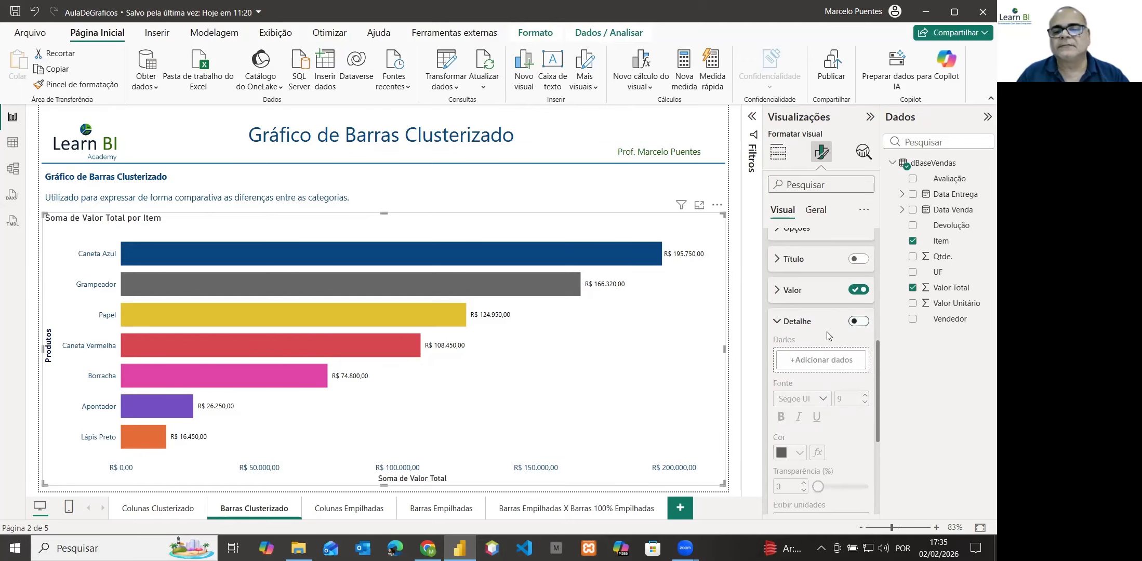
click(779, 325)
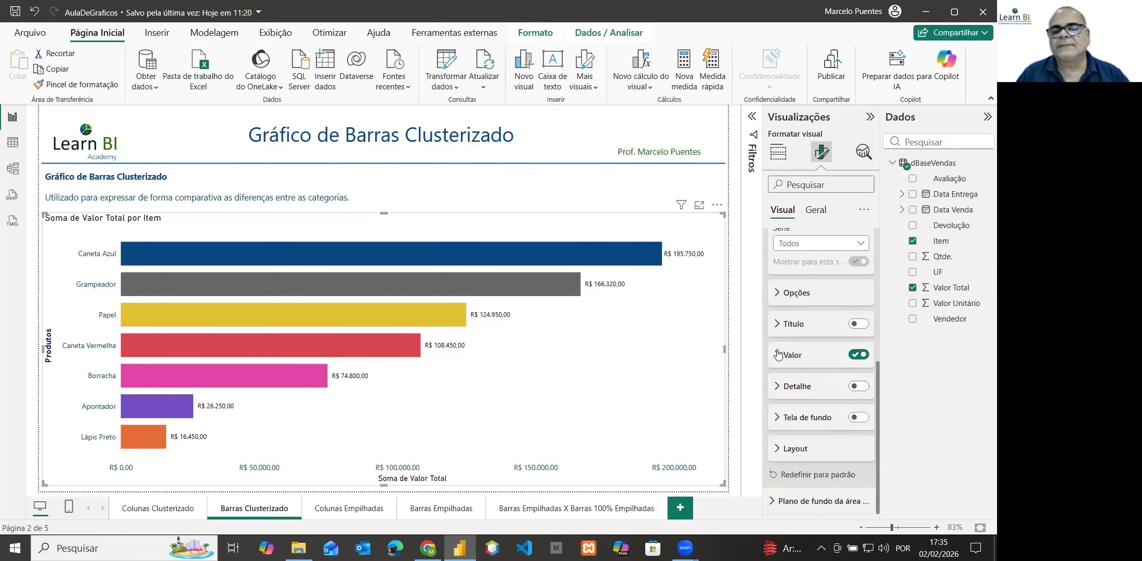
Step: Turn on the background of the data labels and set their position to Extremidade interna
click(779, 422)
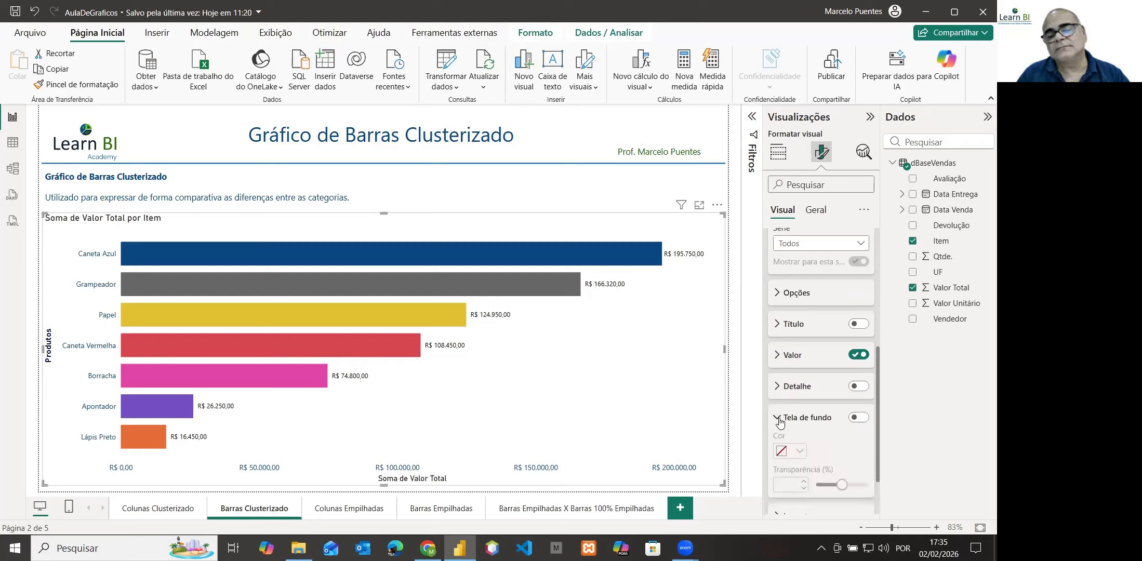
click(860, 419)
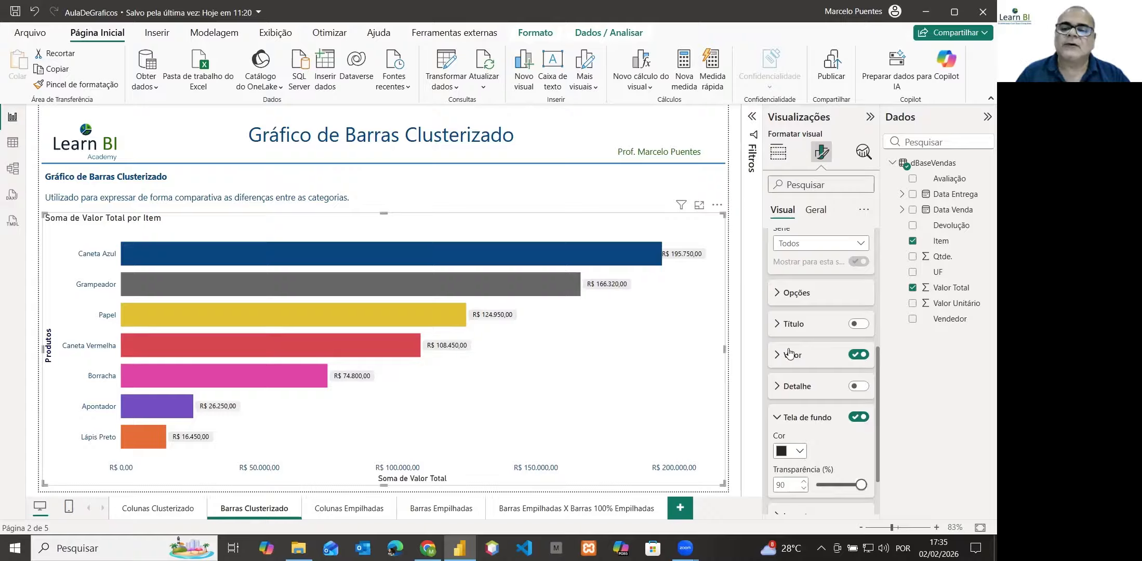
scroll(790, 353, up, 2)
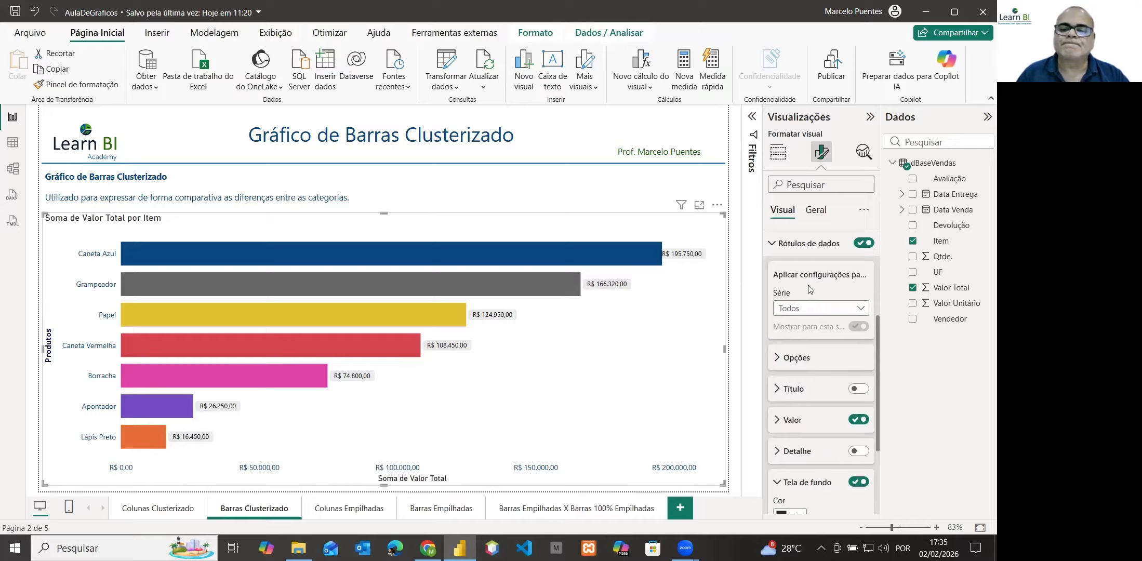
click(798, 359)
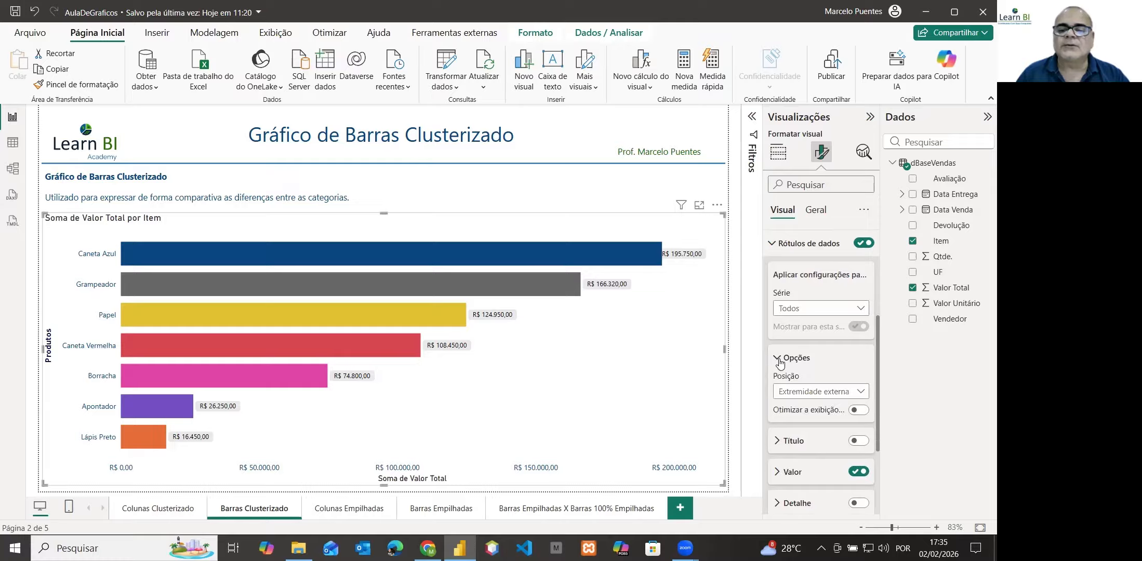
click(820, 392)
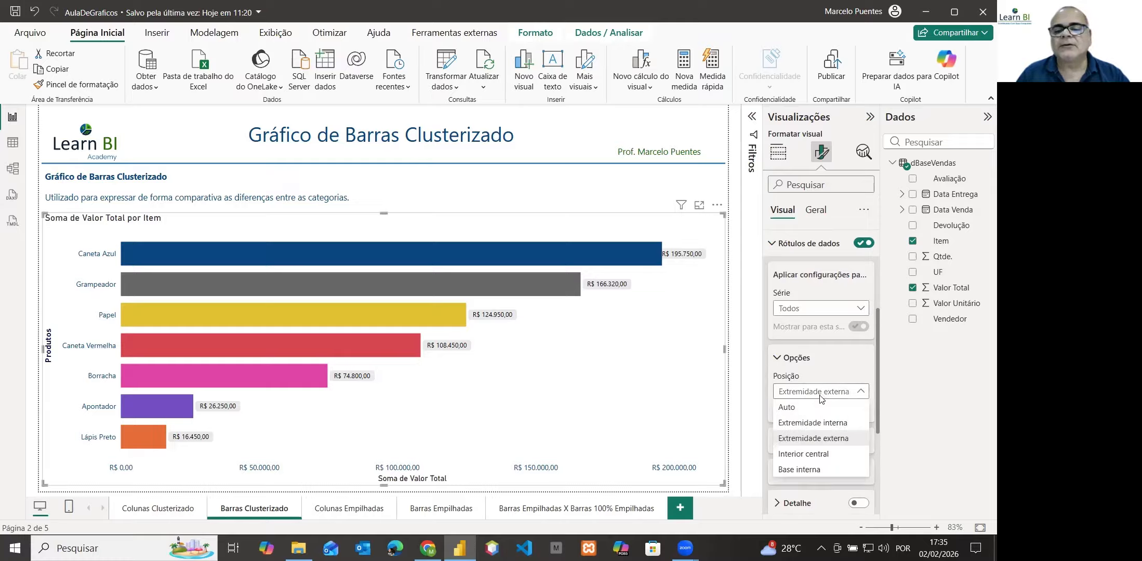
click(812, 423)
Step: Set the font size of the data label values to 8
click(792, 472)
scroll(821, 415, down, 1)
scroll(821, 416, down, 1)
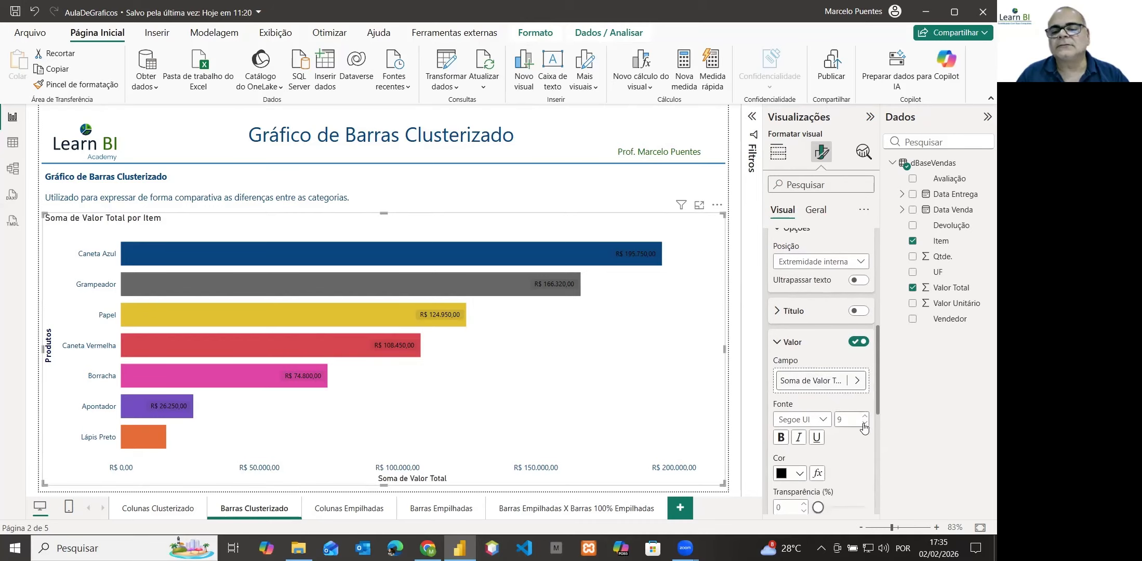
click(865, 424)
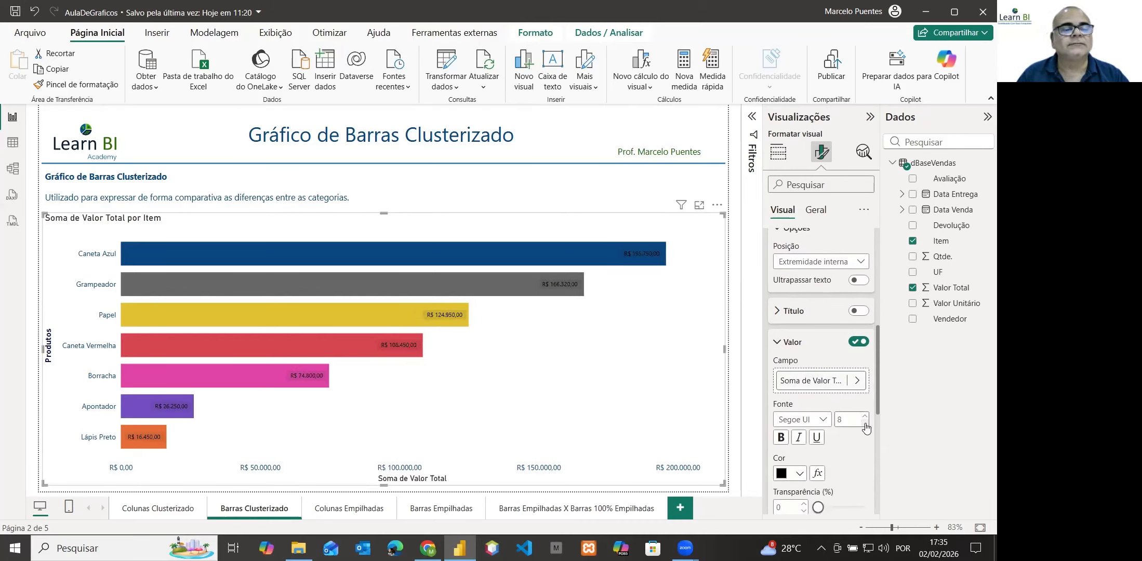
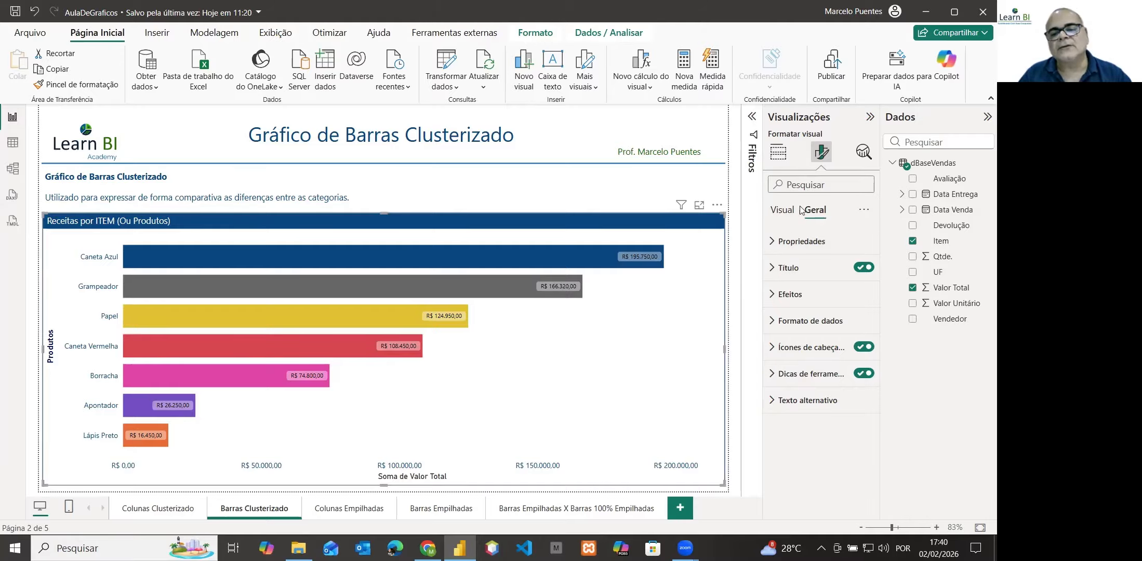
Step: Set the X-axis title text to "Total de Receitas por ITEM" and make it bold
click(783, 210)
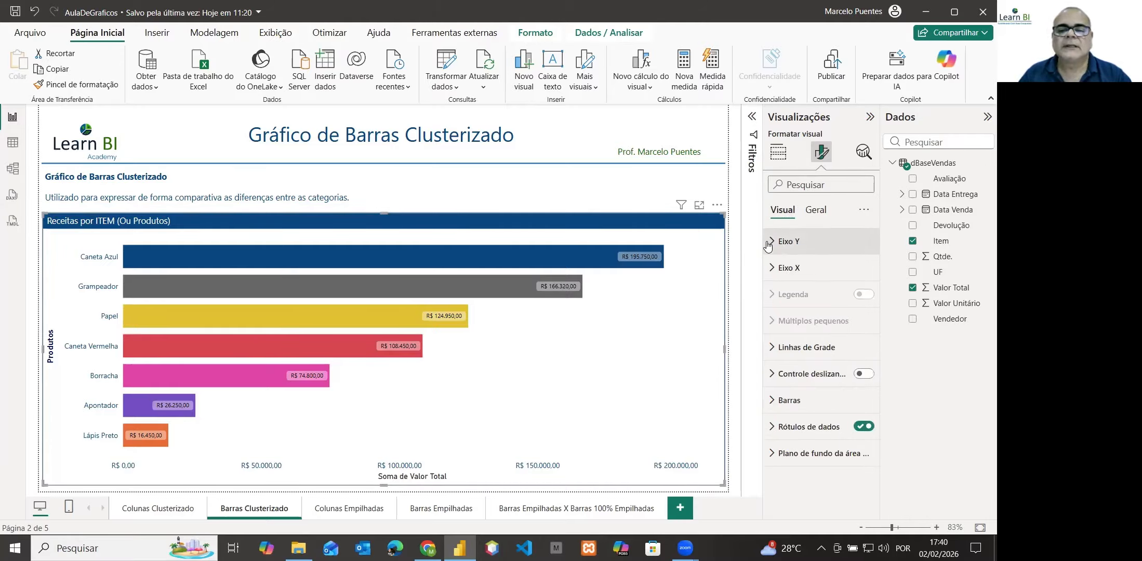
click(789, 267)
scroll(821, 364, down, 5)
click(797, 434)
text(Total de Receit)
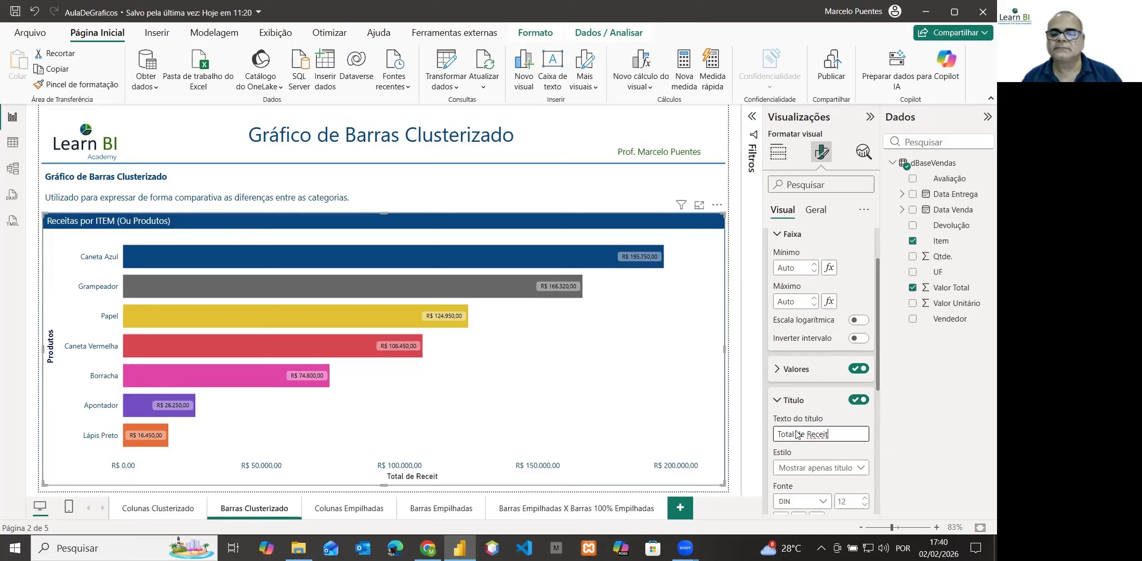
text(as por IT)
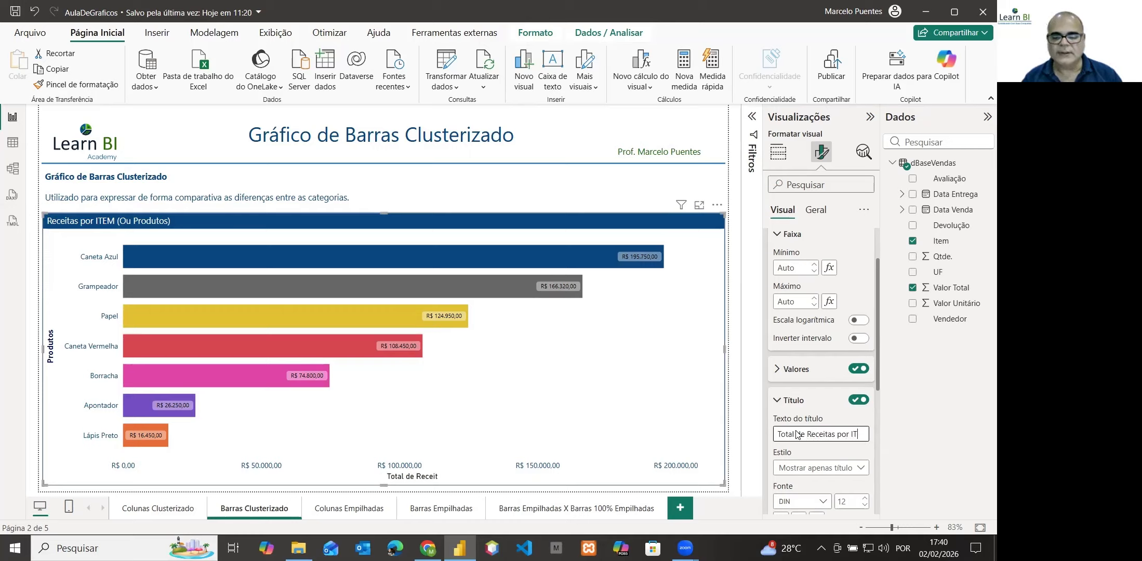
text(EM)
scroll(810, 416, down, 3)
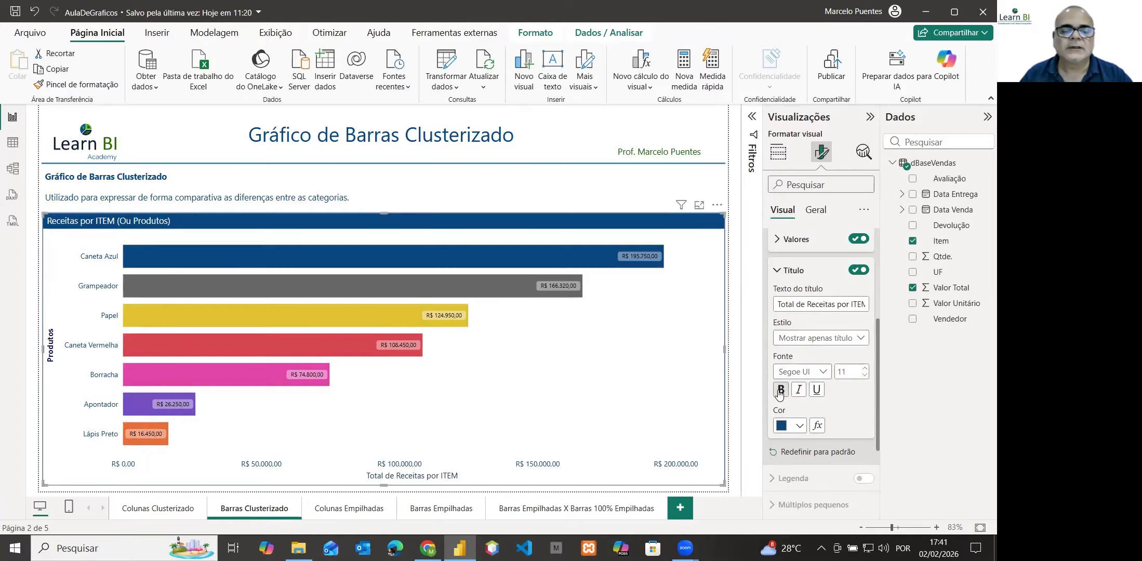
click(781, 391)
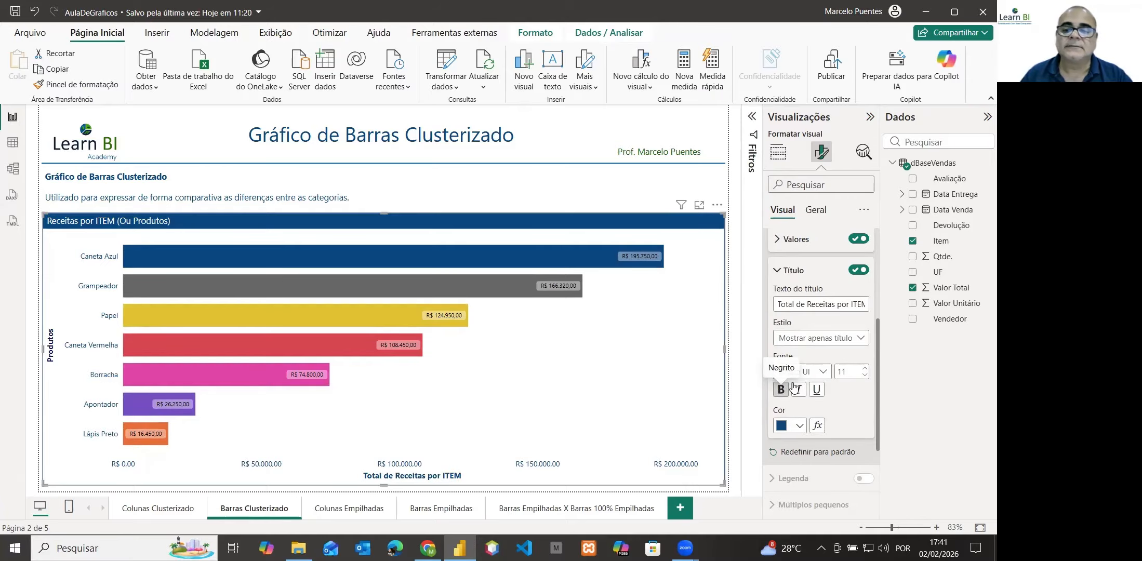
Step: Turn off the X-axis values to view the chart without them, then turn them back on
scroll(812, 346, up, 2)
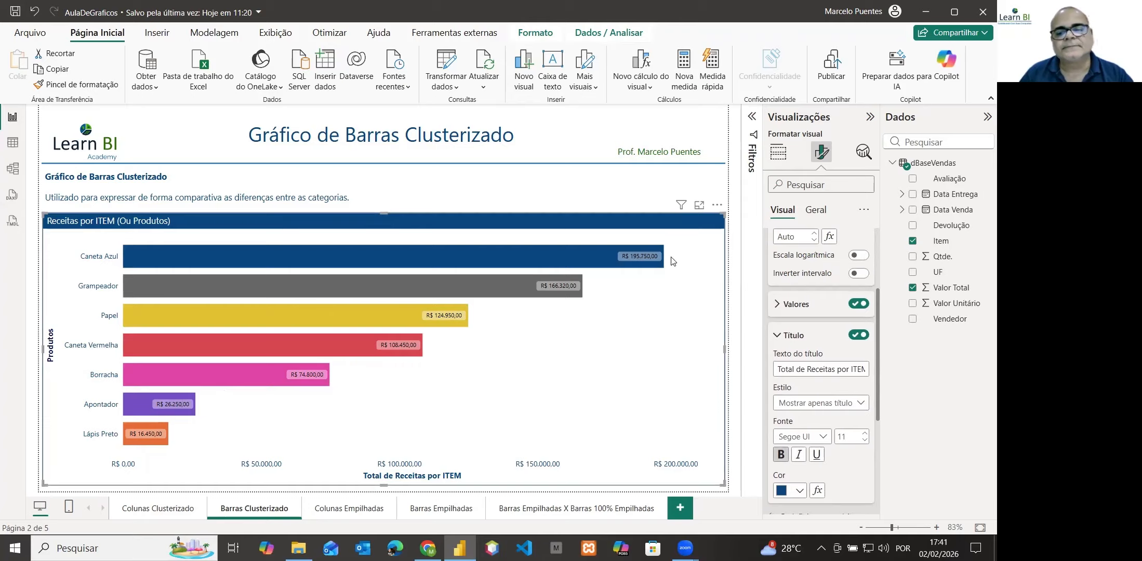
click(857, 304)
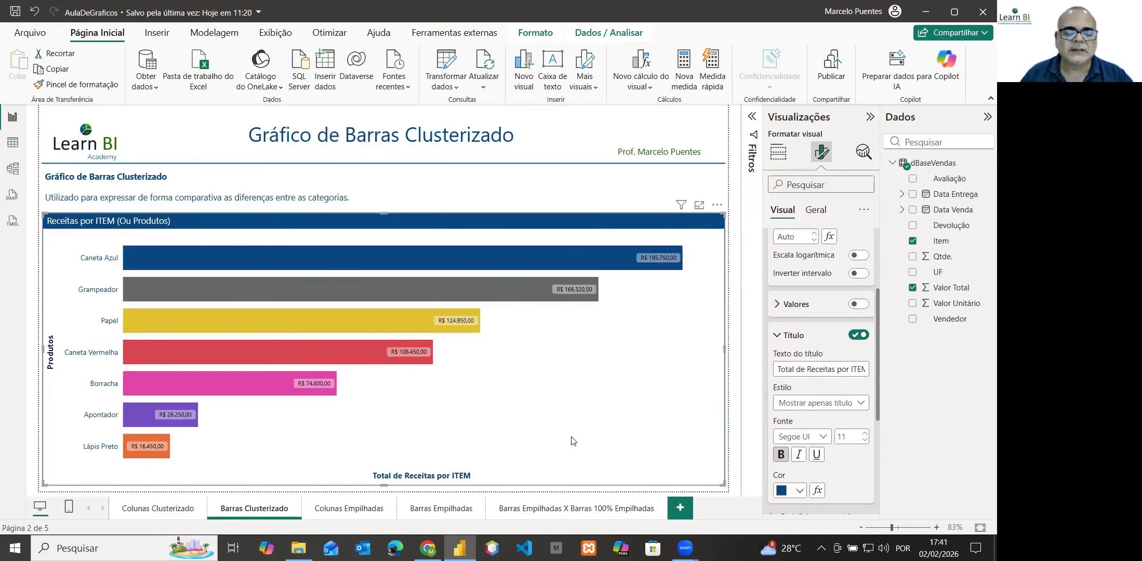
click(861, 304)
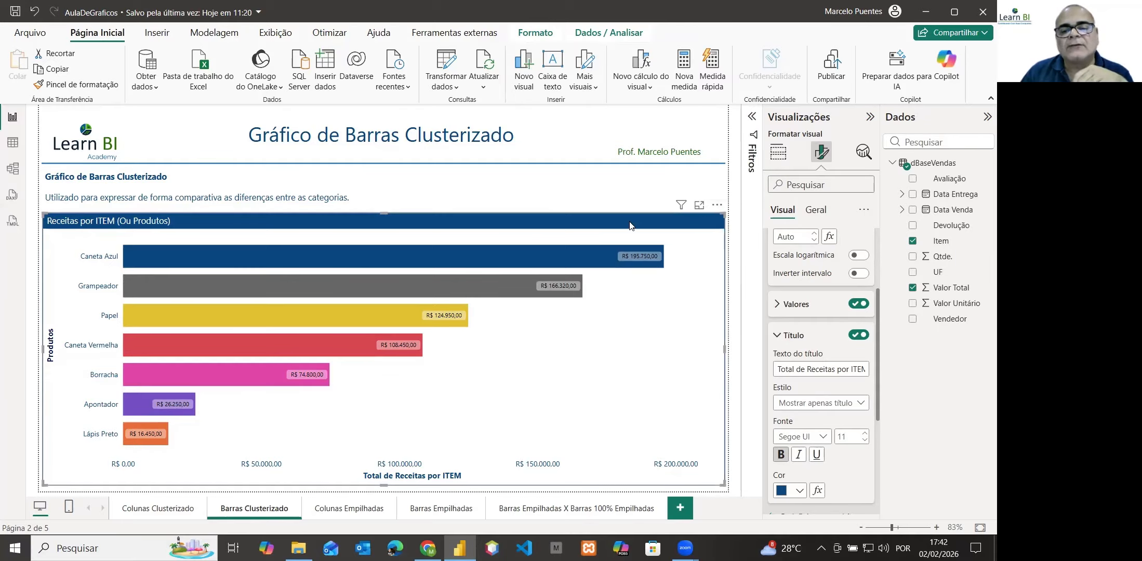
Step: Sort the chart's axis by Item in ascending order
click(717, 206)
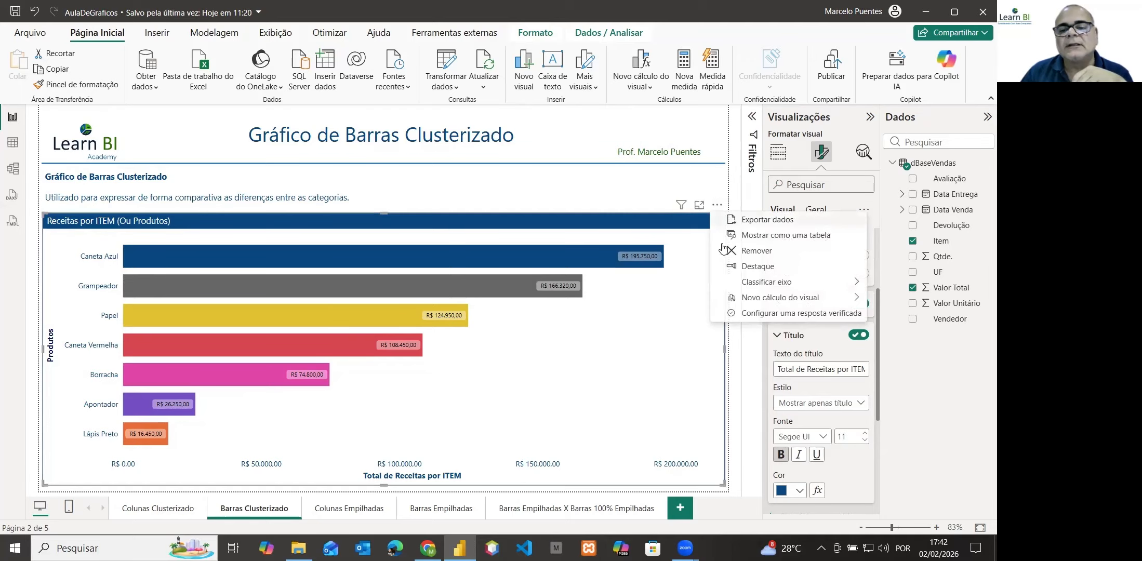
mouse_move(756, 286)
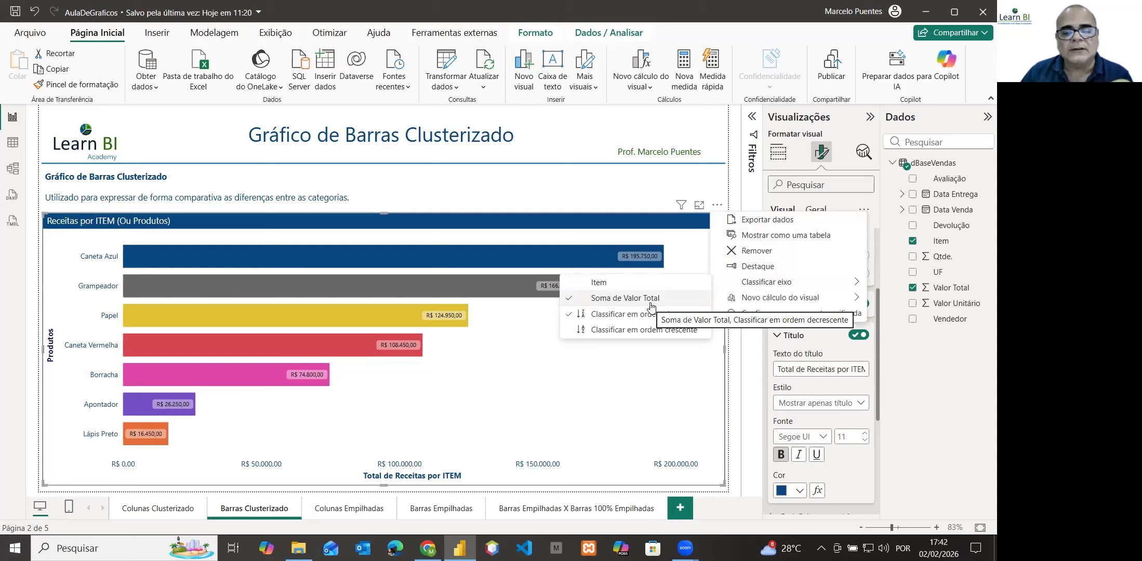
click(606, 285)
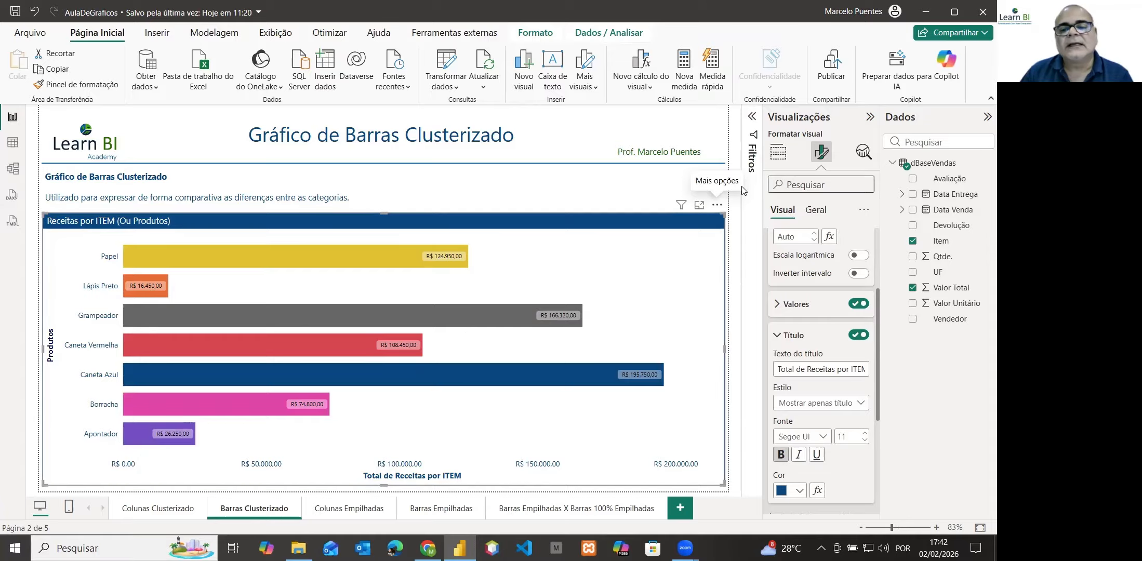
click(717, 207)
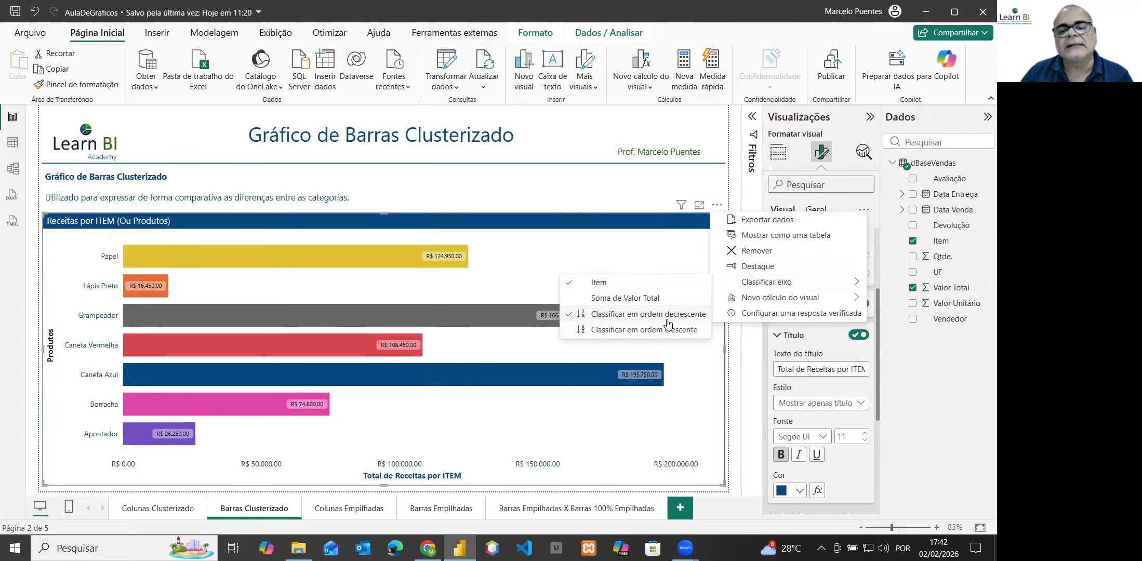
click(632, 330)
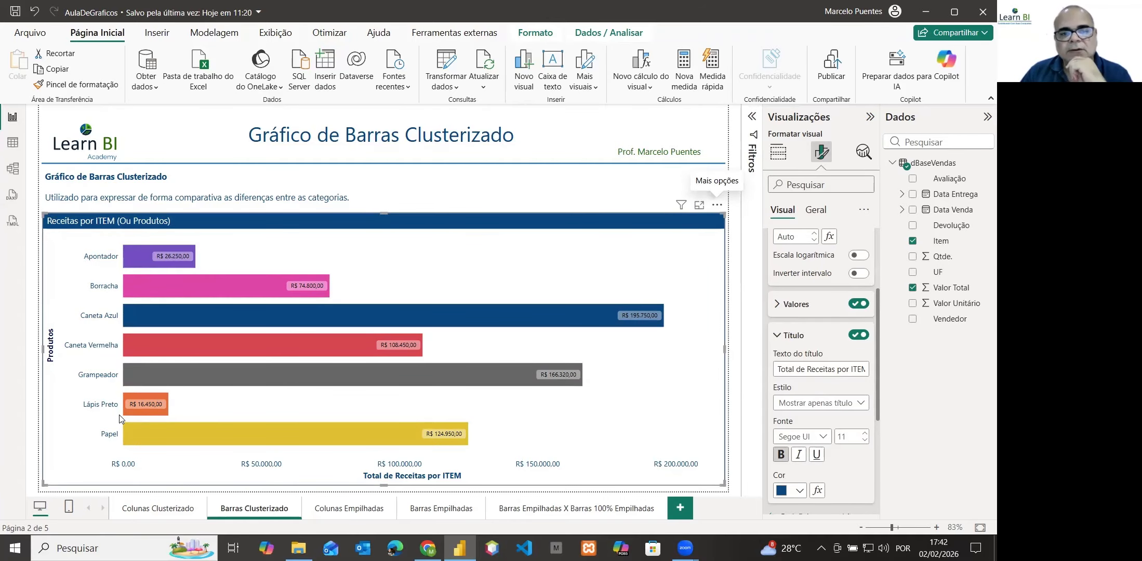
Step: Collapse the X-axis title and range settings and the whole X-axis section
click(778, 338)
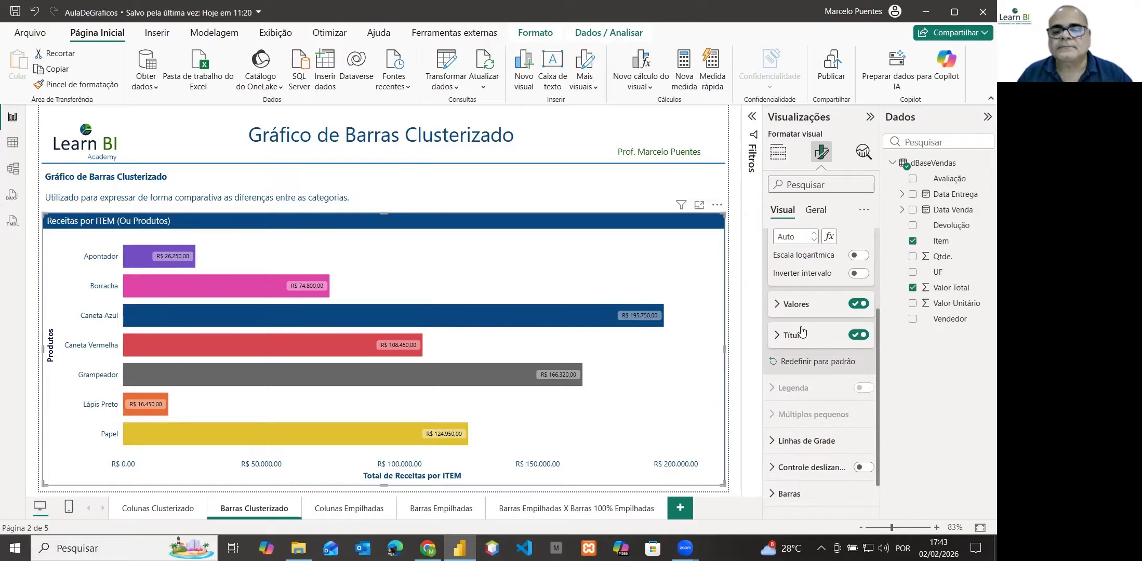
scroll(776, 333, up, 1)
scroll(774, 341, up, 2)
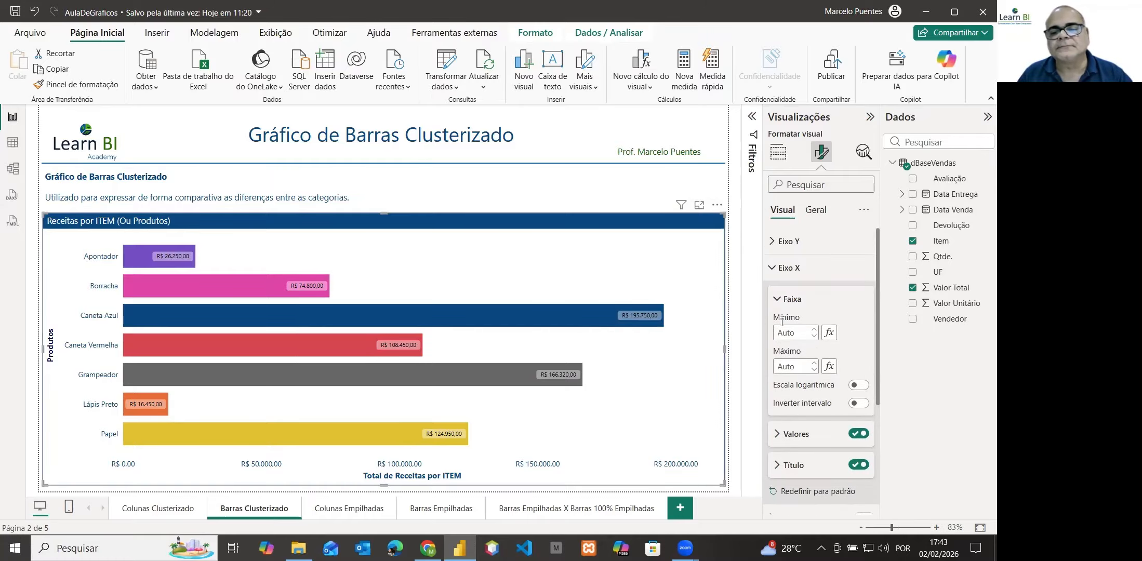
click(777, 299)
click(772, 271)
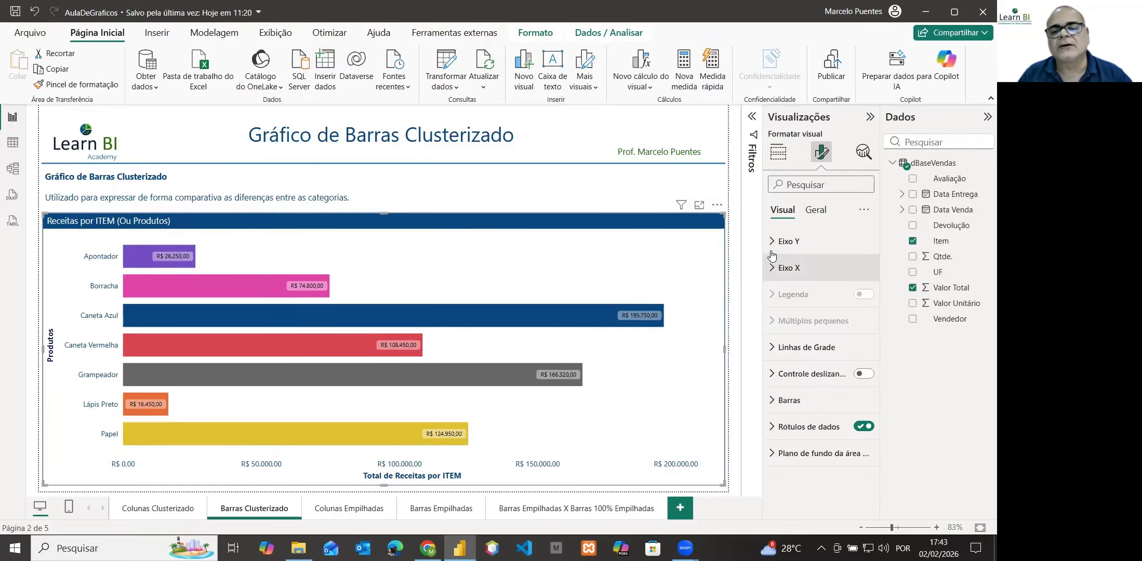
Step: Add the Vendedor field to the legend of the bar chart
click(780, 154)
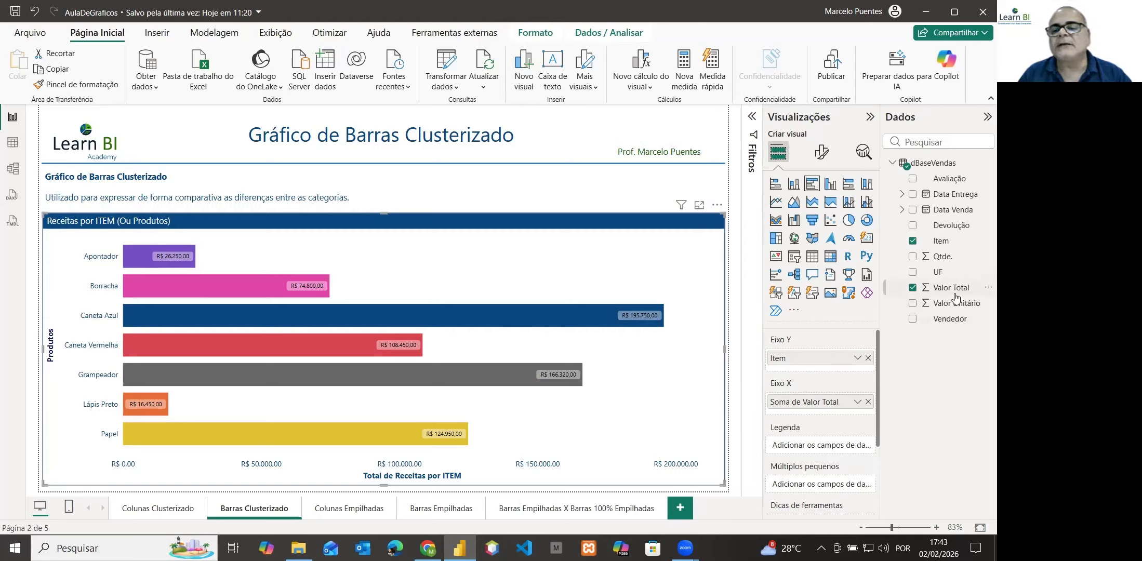
drag(948, 322, 822, 450)
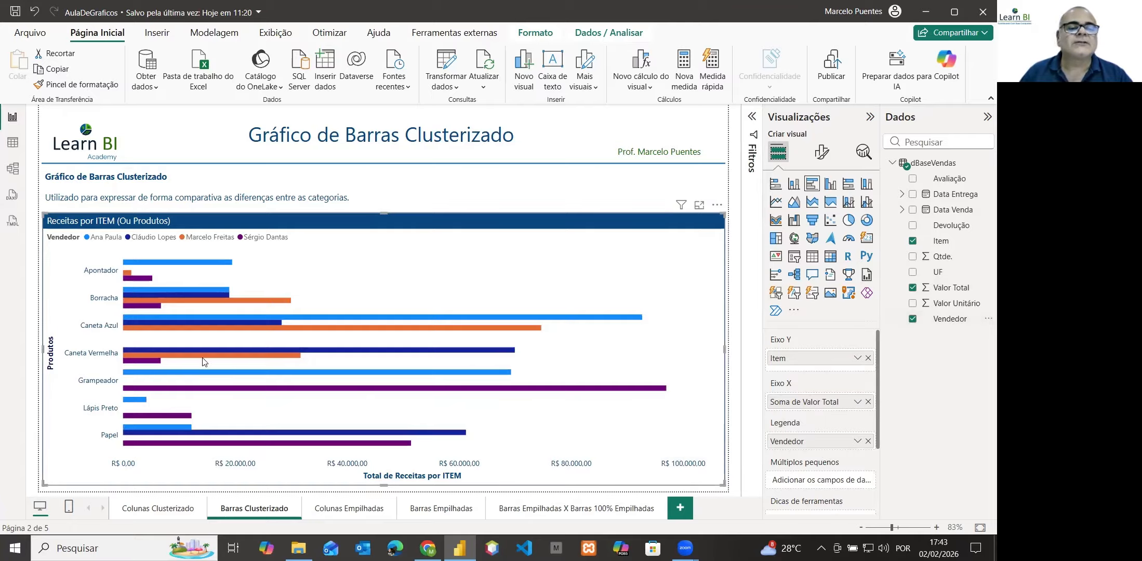
mouse_move(156, 331)
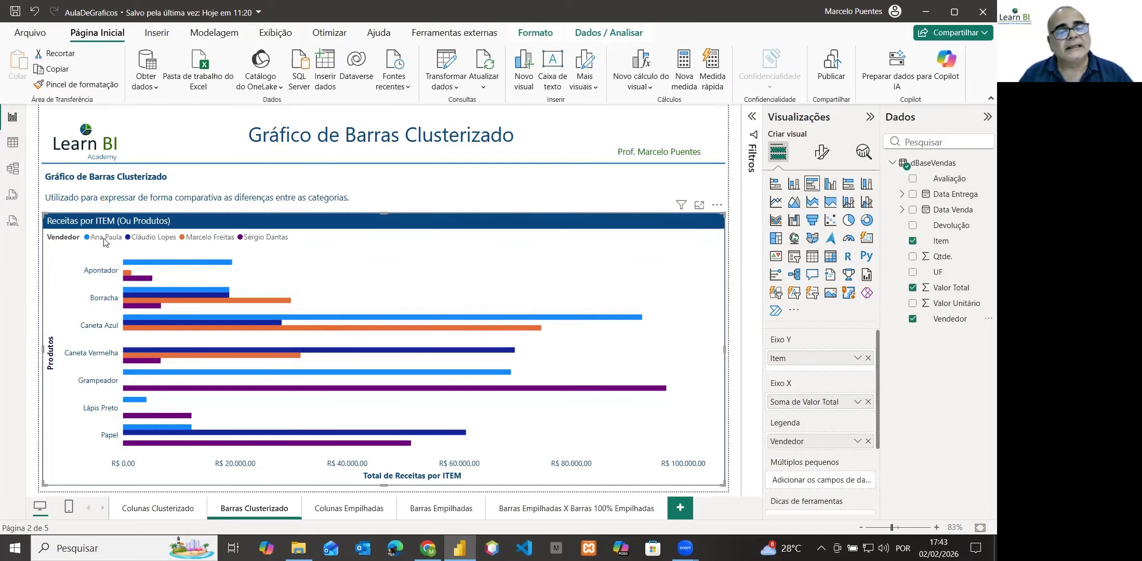
Step: Expand the legend's text settings and set the legend text color to the recently used dark blue
click(826, 158)
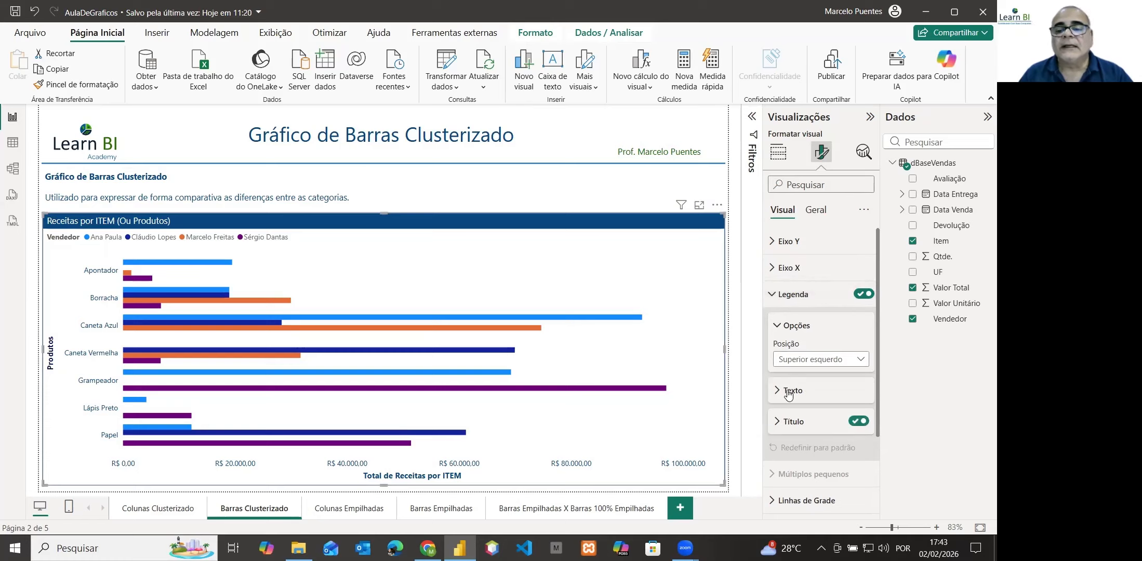
click(779, 394)
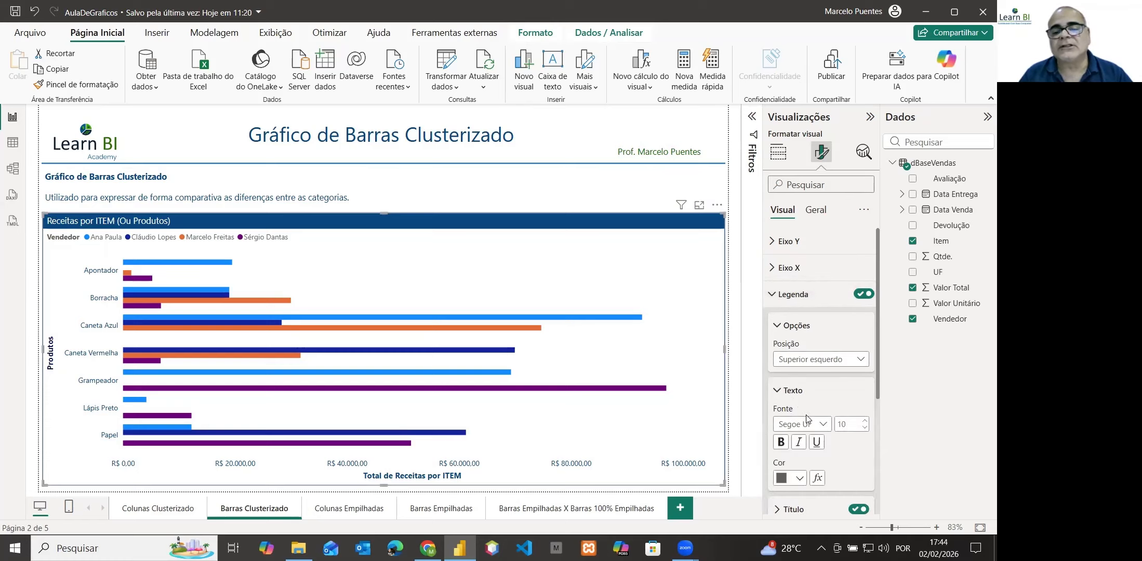
scroll(808, 407, down, 1)
click(799, 413)
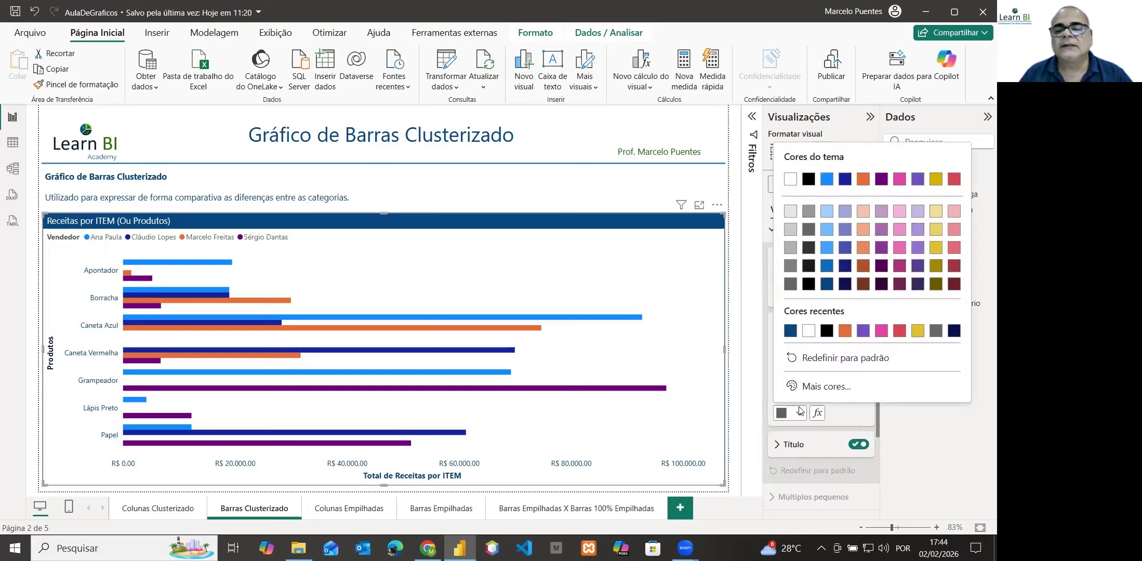
click(790, 331)
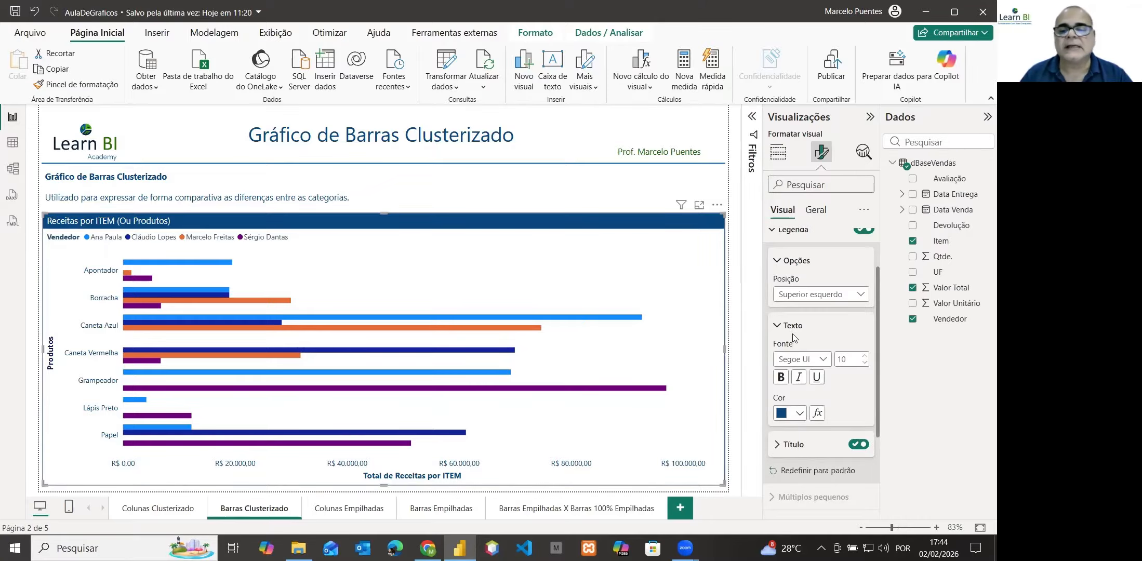
Step: Set the legend title text to "Vendedores" and make the legend text bold
scroll(819, 409, down, 1)
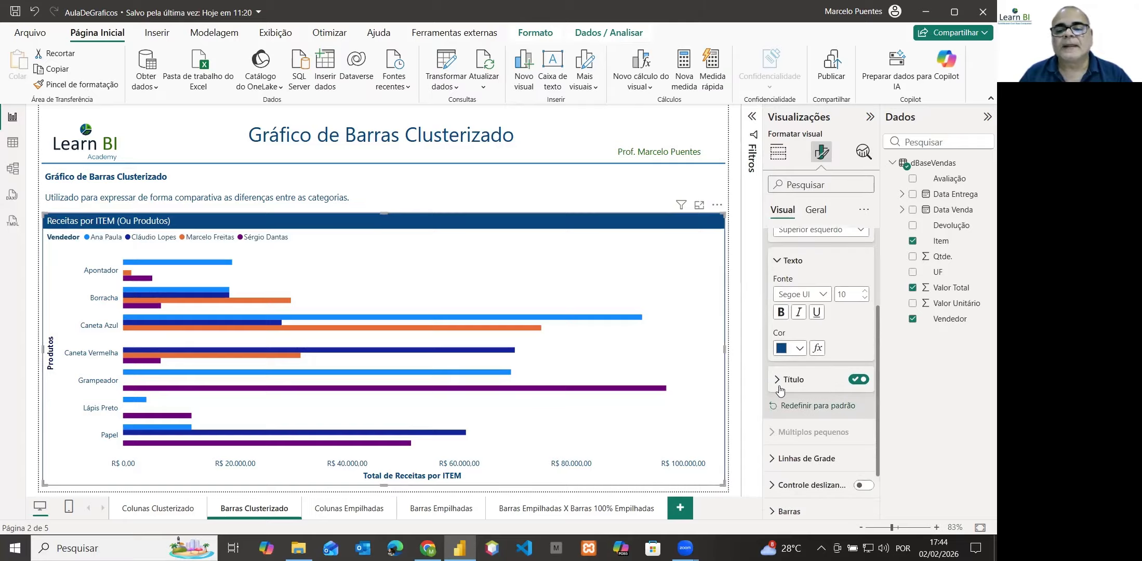
click(794, 379)
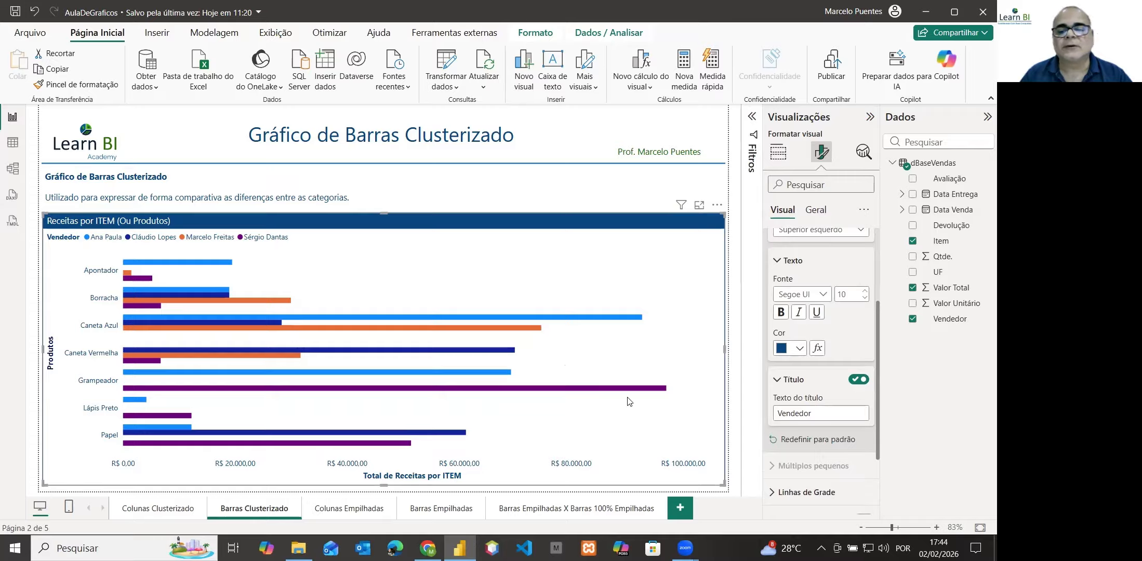
click(822, 415)
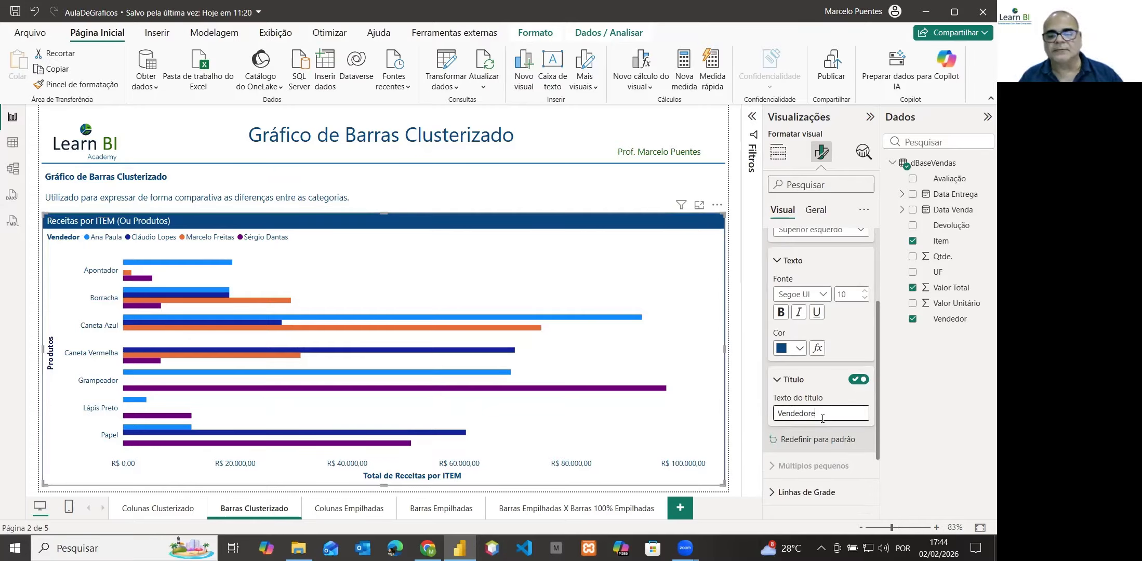
text(es)
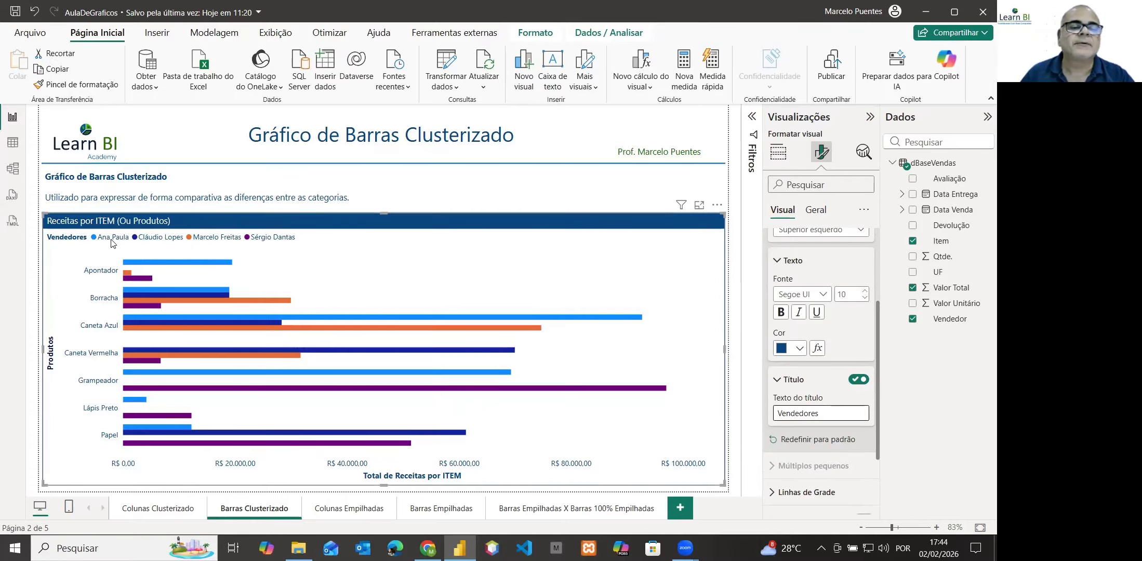
click(781, 313)
click(781, 313)
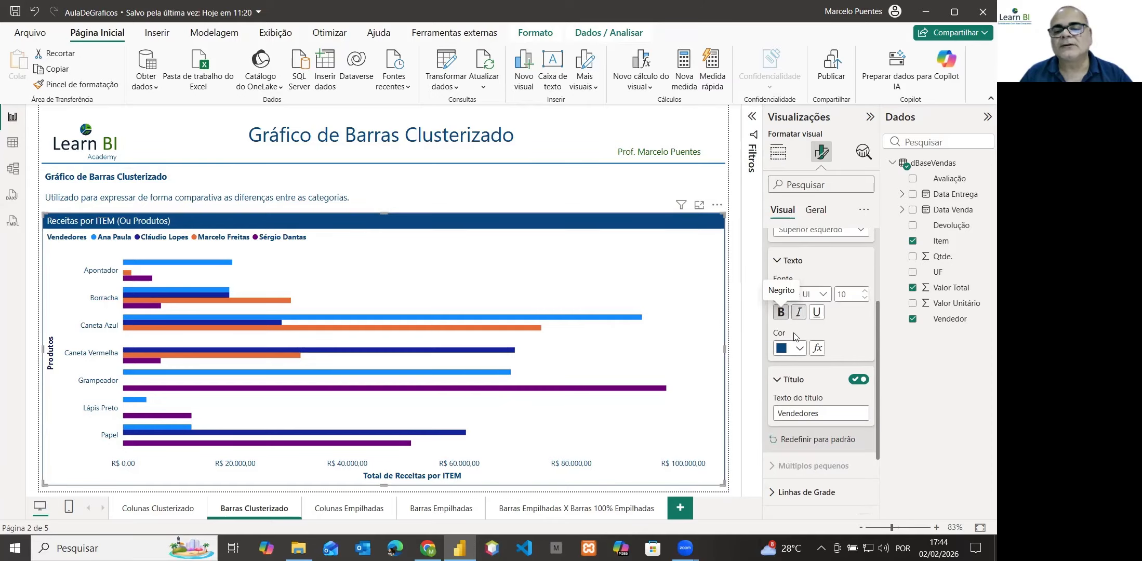
Step: Try the pink theme color on the legend text and look at the custom color options
click(799, 348)
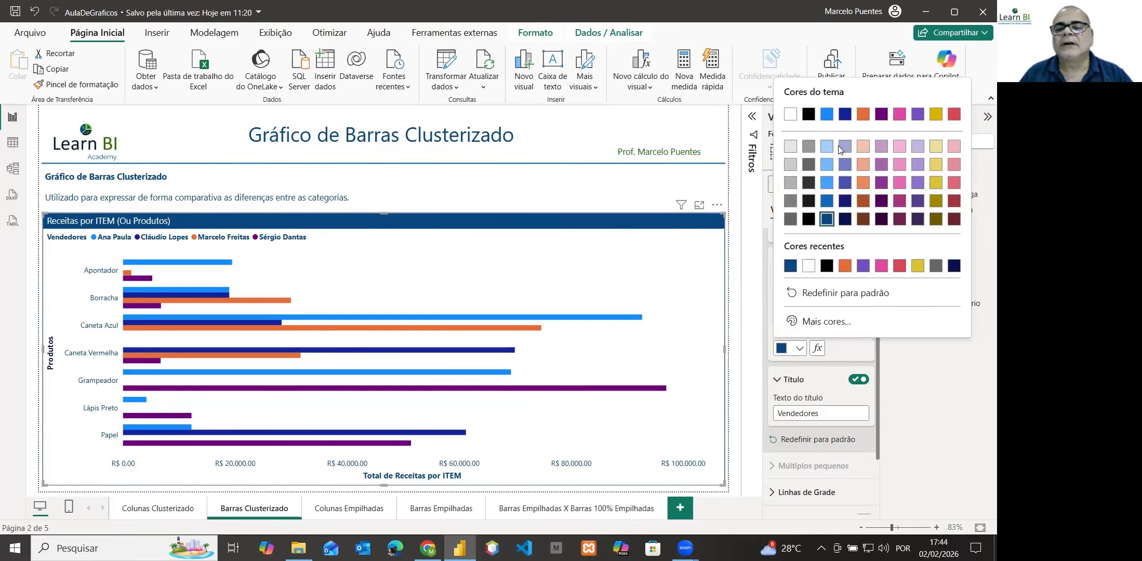
click(900, 115)
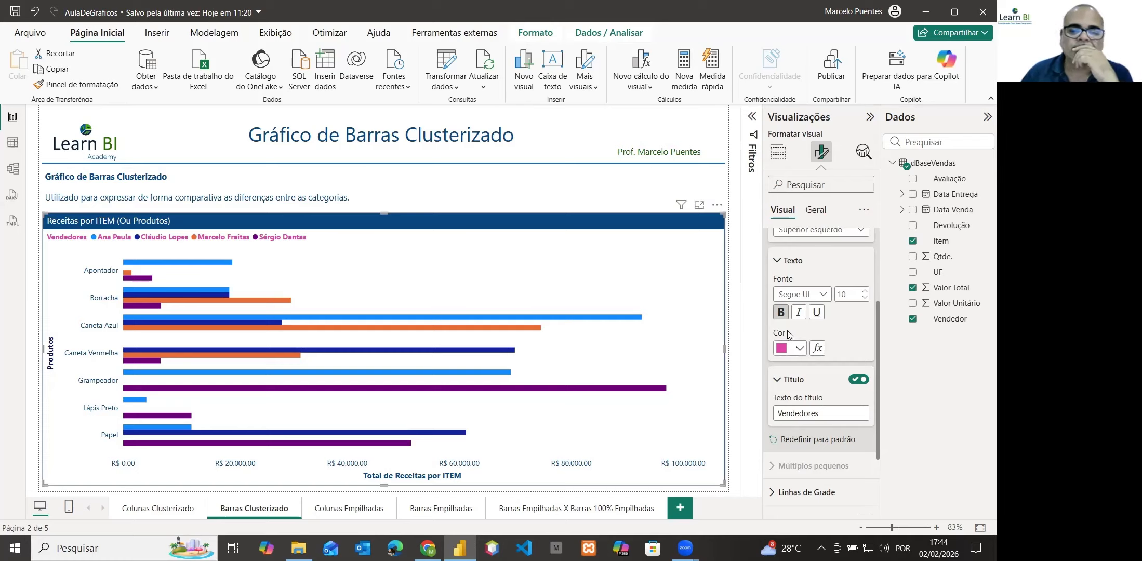
click(800, 350)
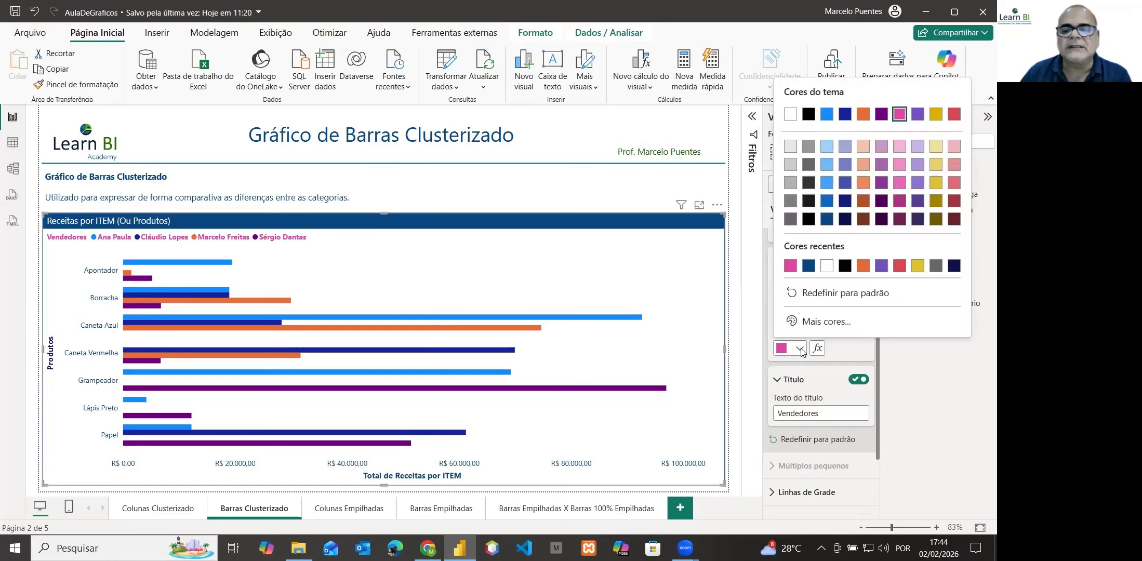
click(828, 321)
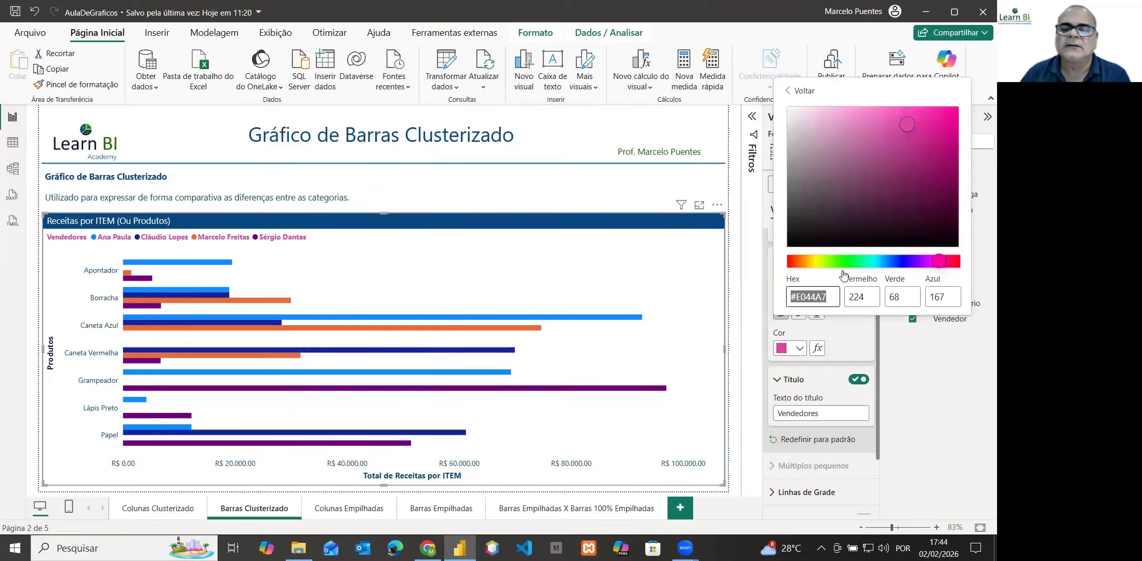
click(803, 351)
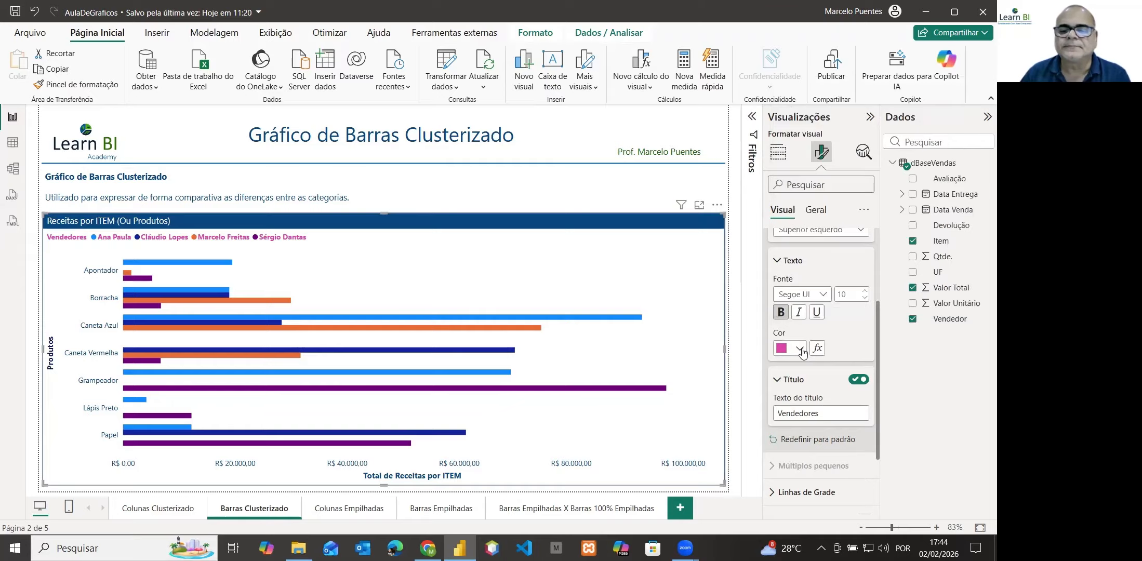
Step: Set the legend text to a custom dark green, #064A03
click(801, 350)
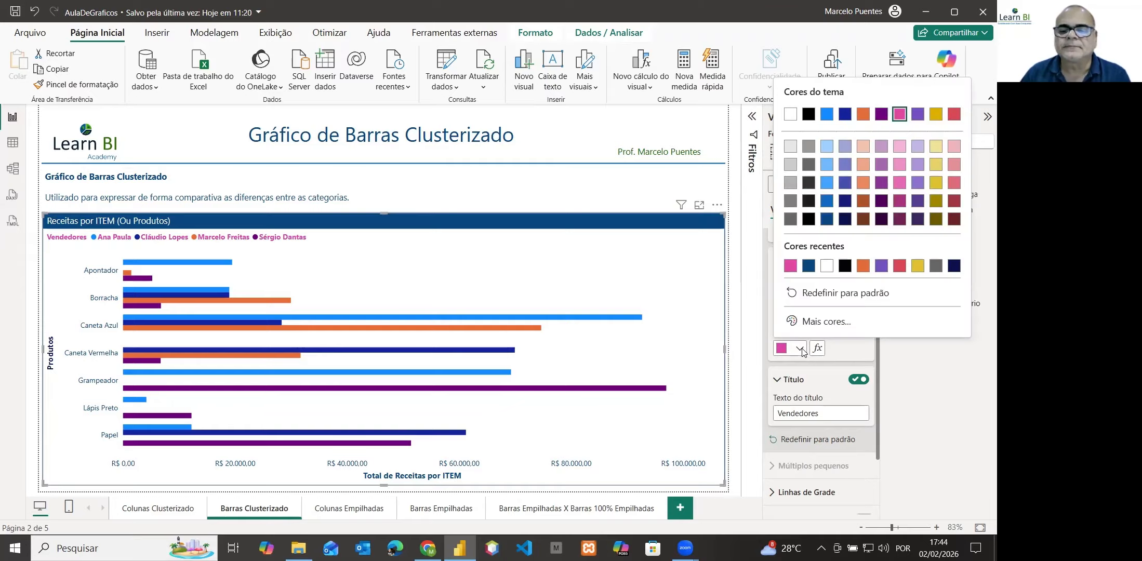
click(826, 322)
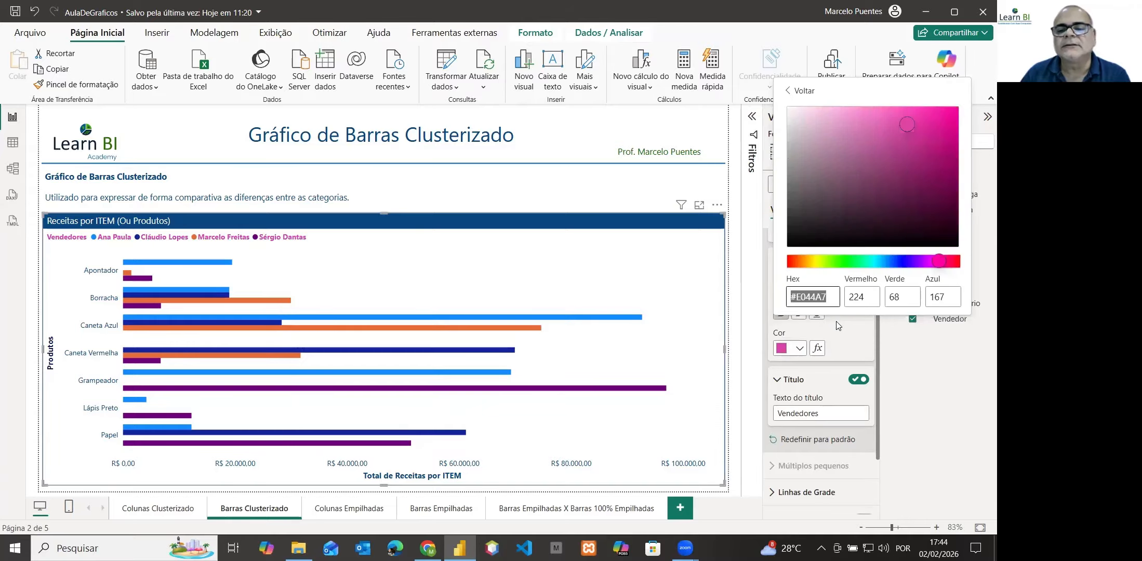
click(843, 262)
click(948, 183)
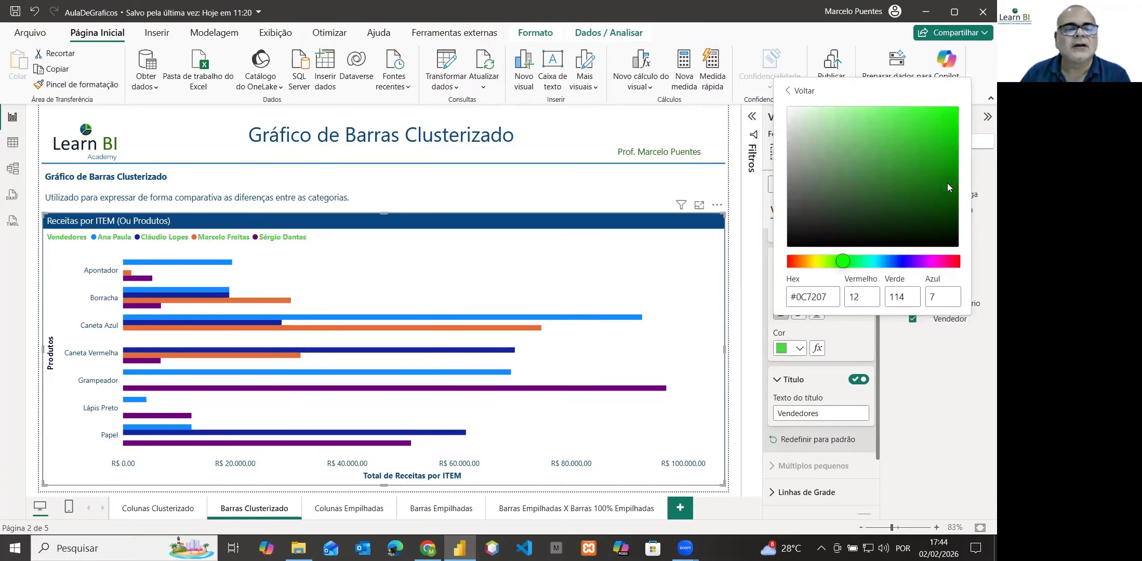
click(934, 209)
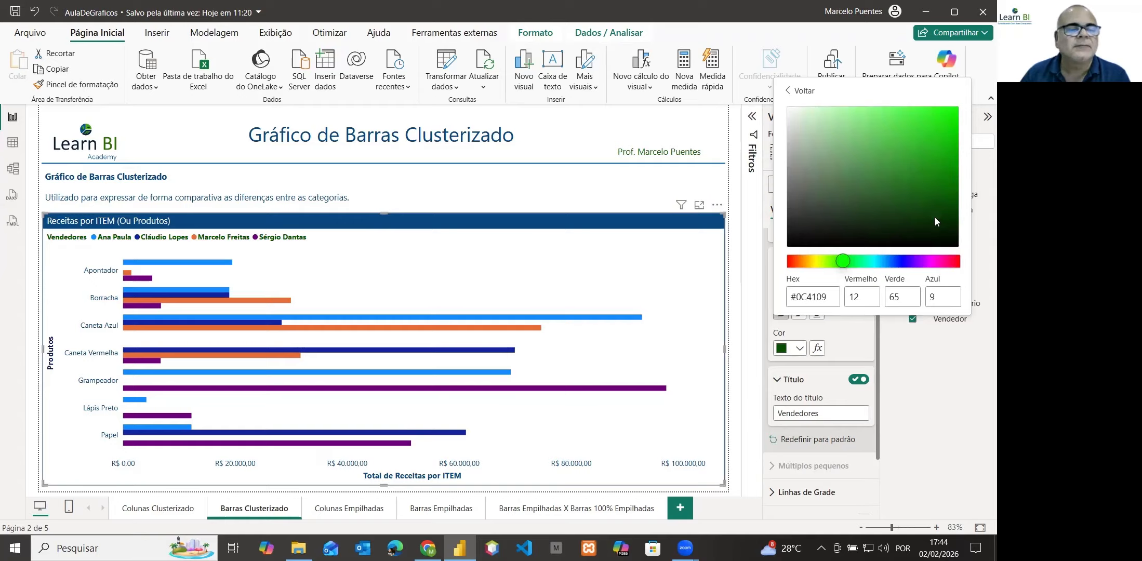
click(952, 205)
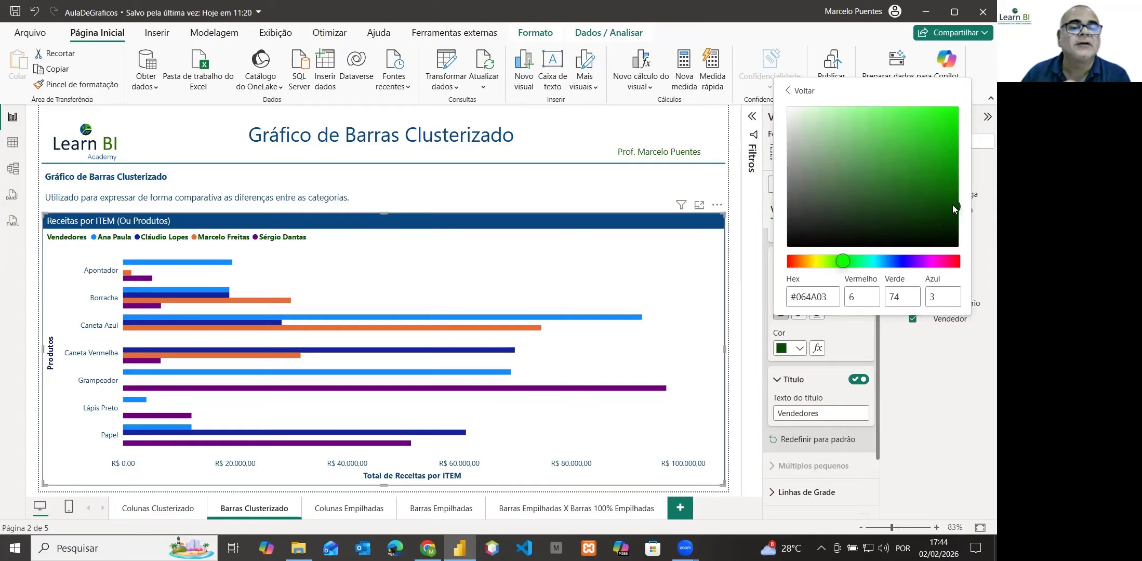
click(858, 347)
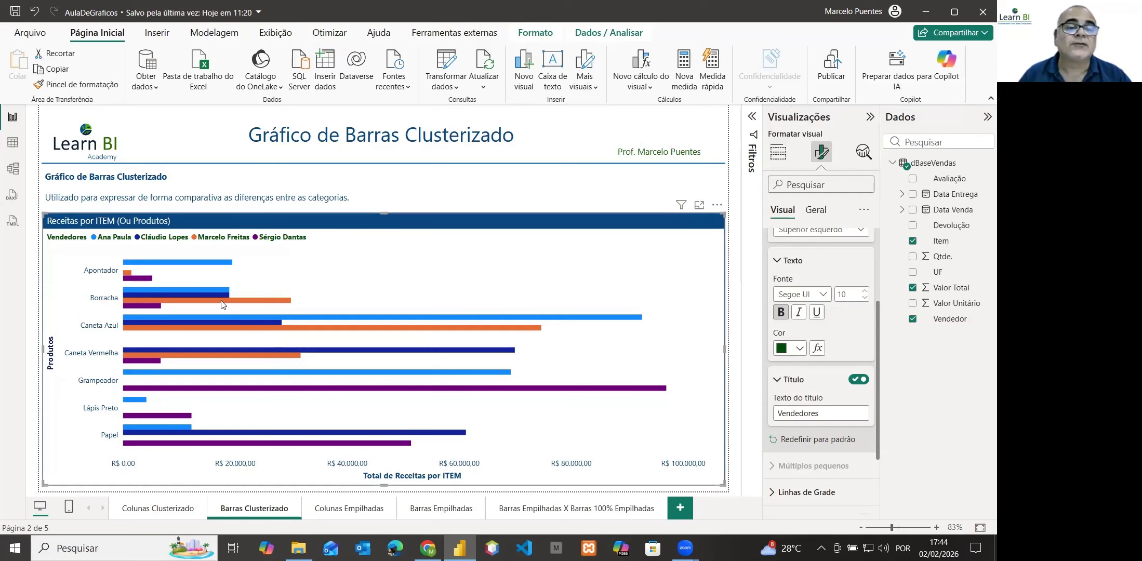
mouse_move(222, 305)
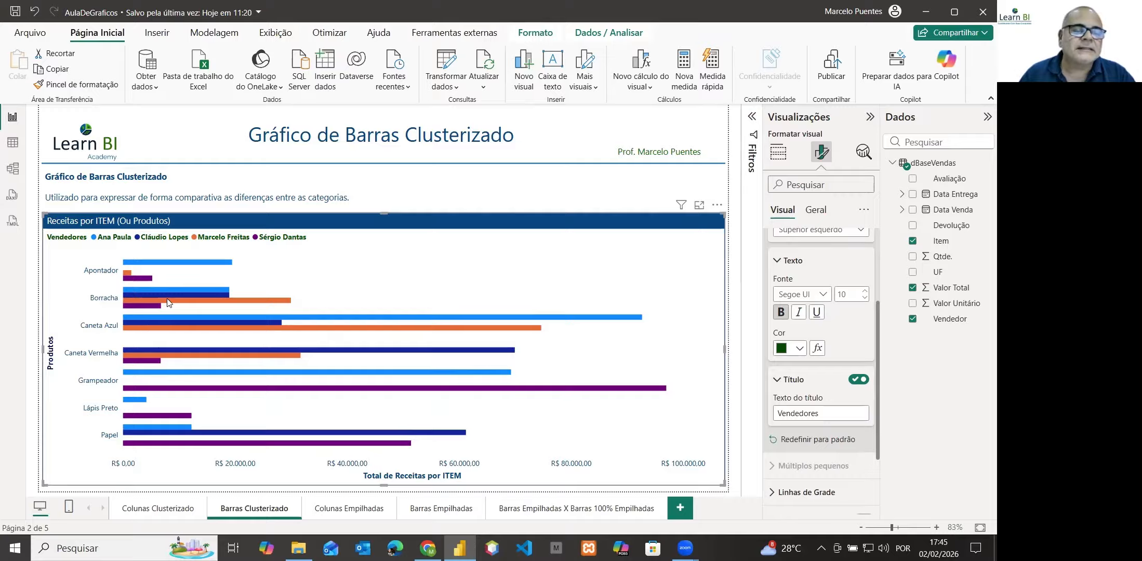
Step: Collapse the legend's options, text and title settings and remove Vendedor from the chart's legend field
mouse_move(153, 298)
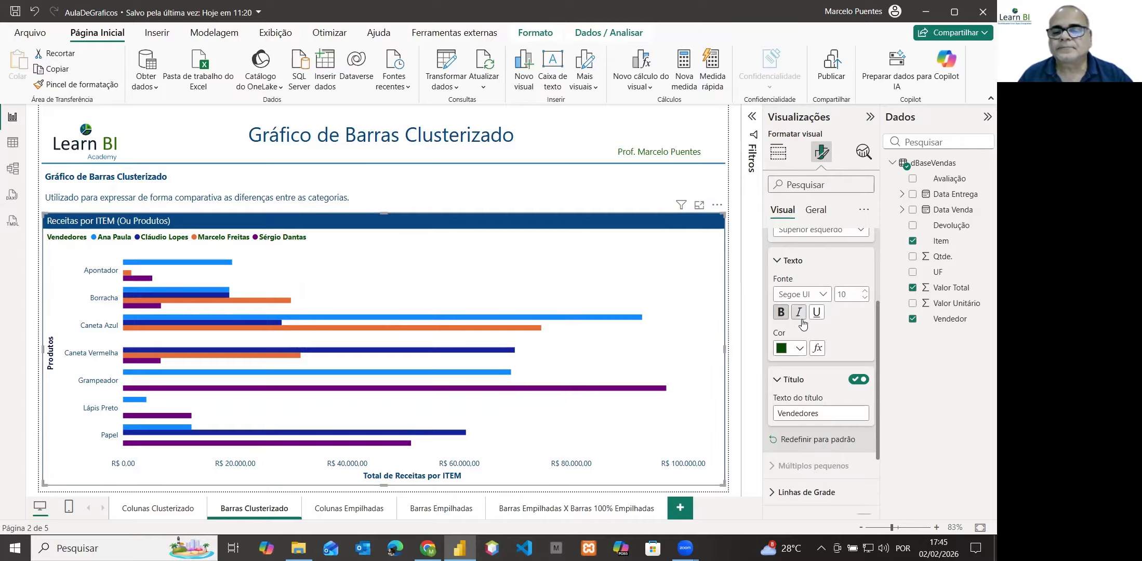
scroll(799, 320, up, 2)
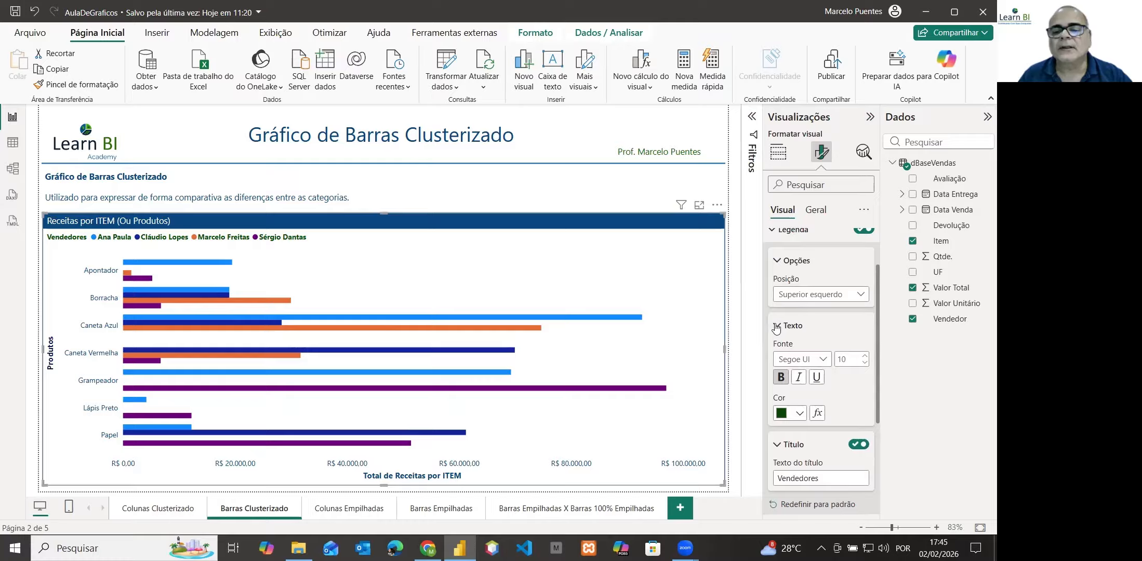
click(778, 326)
click(776, 262)
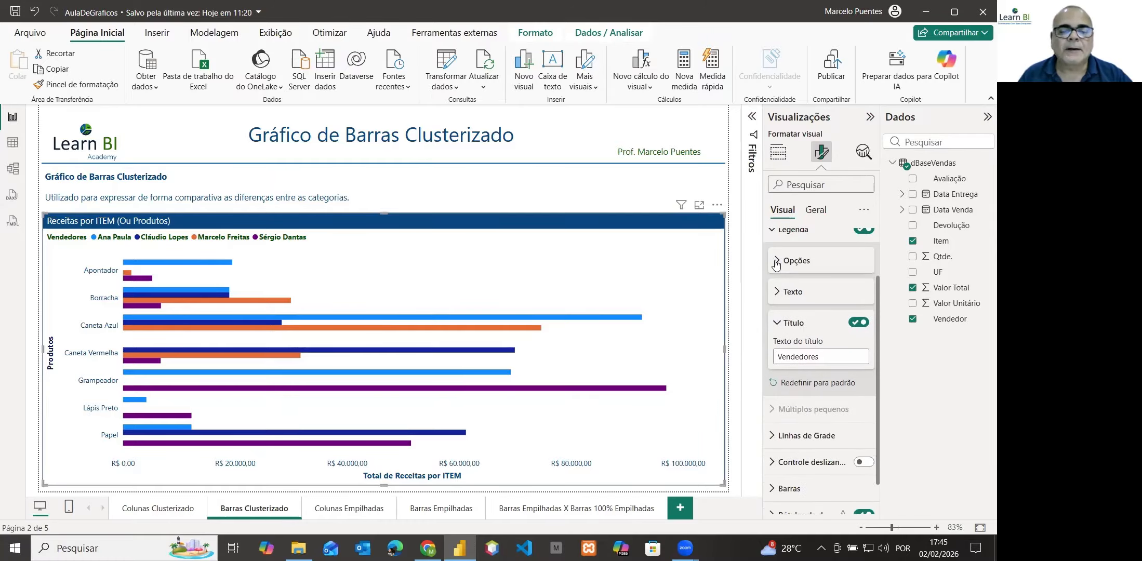
click(778, 324)
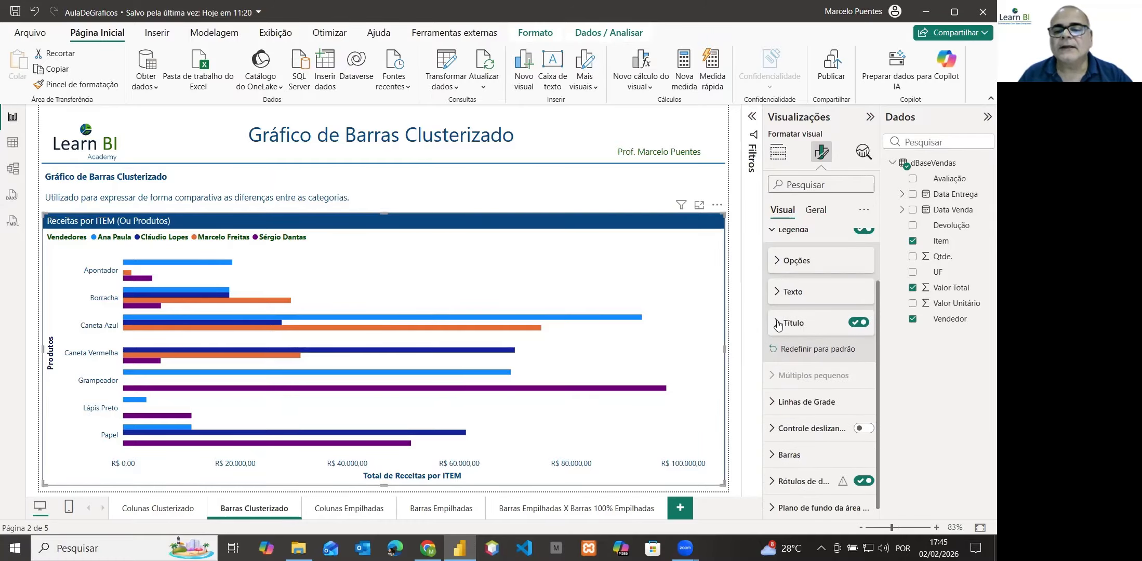
click(779, 154)
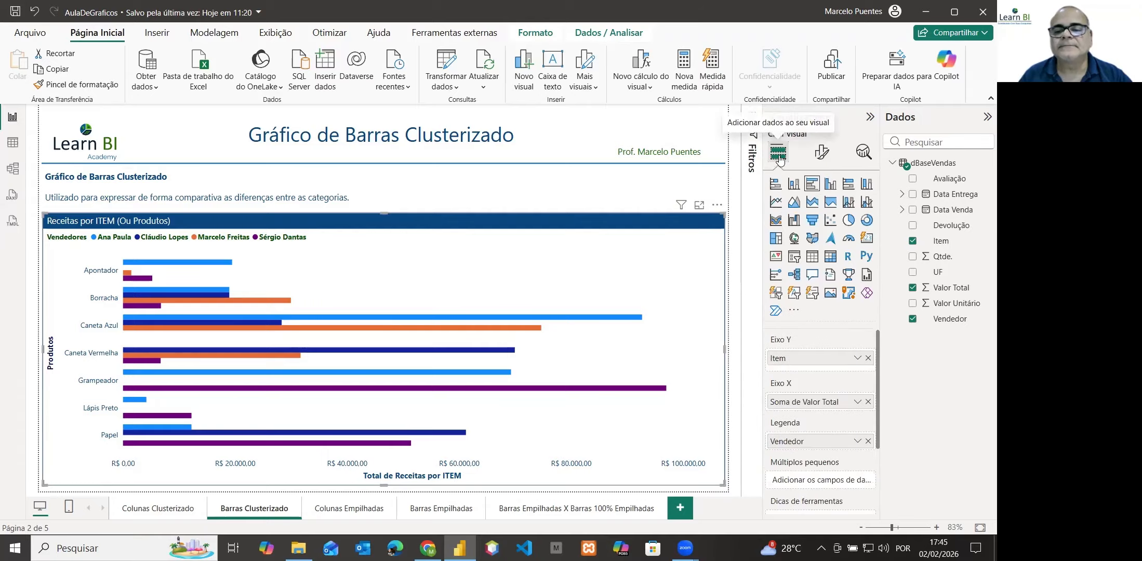
click(867, 442)
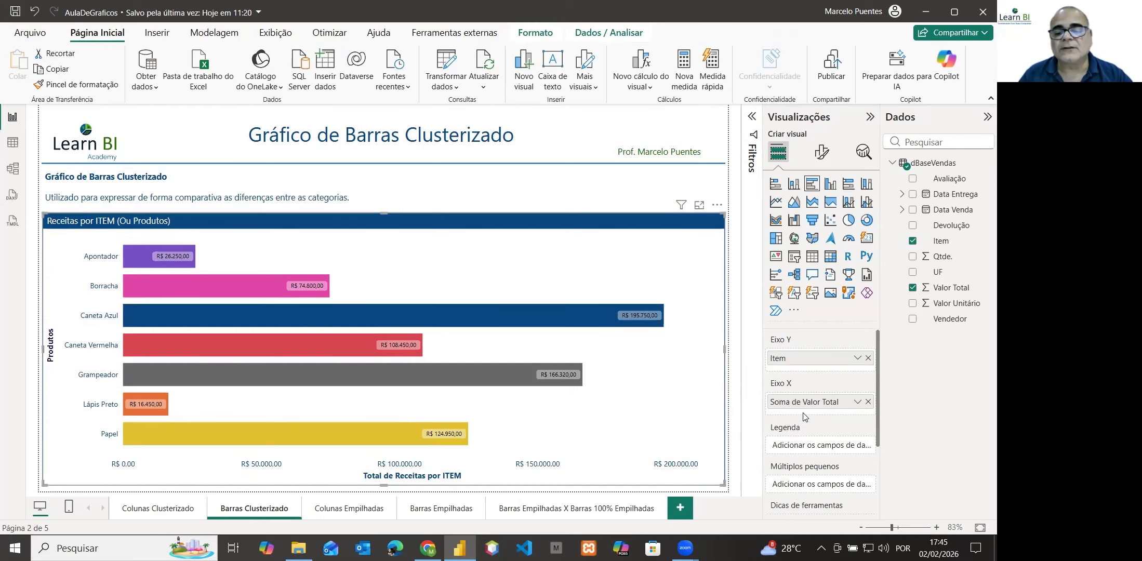
Step: Try splitting the chart into small multiples by UF and by Vendedor, removing each field after viewing it
scroll(806, 416, down, 2)
scroll(805, 416, up, 1)
scroll(804, 416, down, 1)
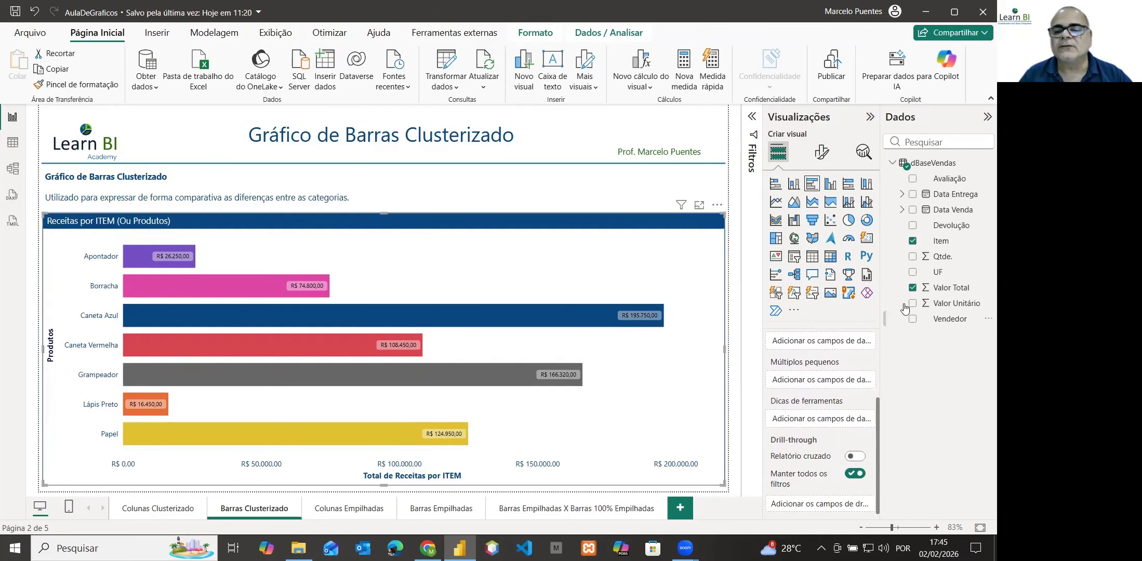
drag(938, 275, 822, 384)
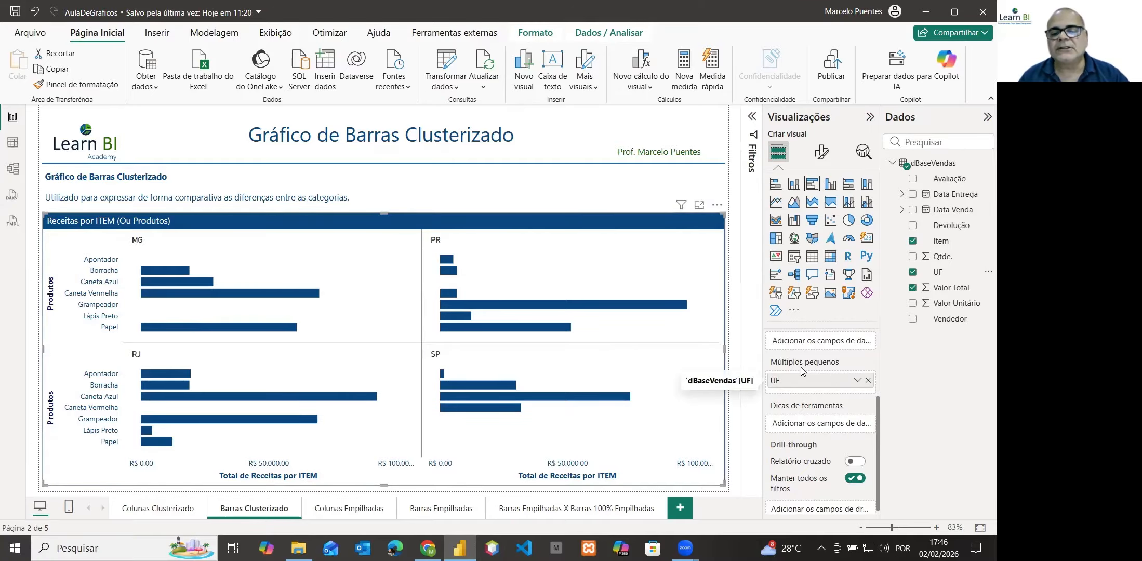
click(867, 382)
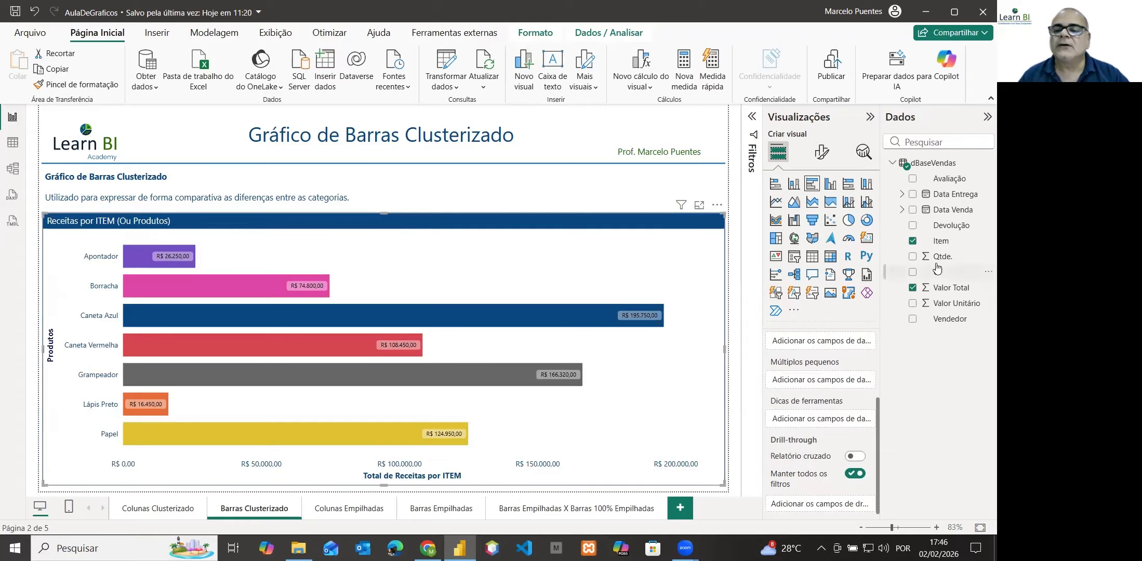
drag(941, 320, 829, 387)
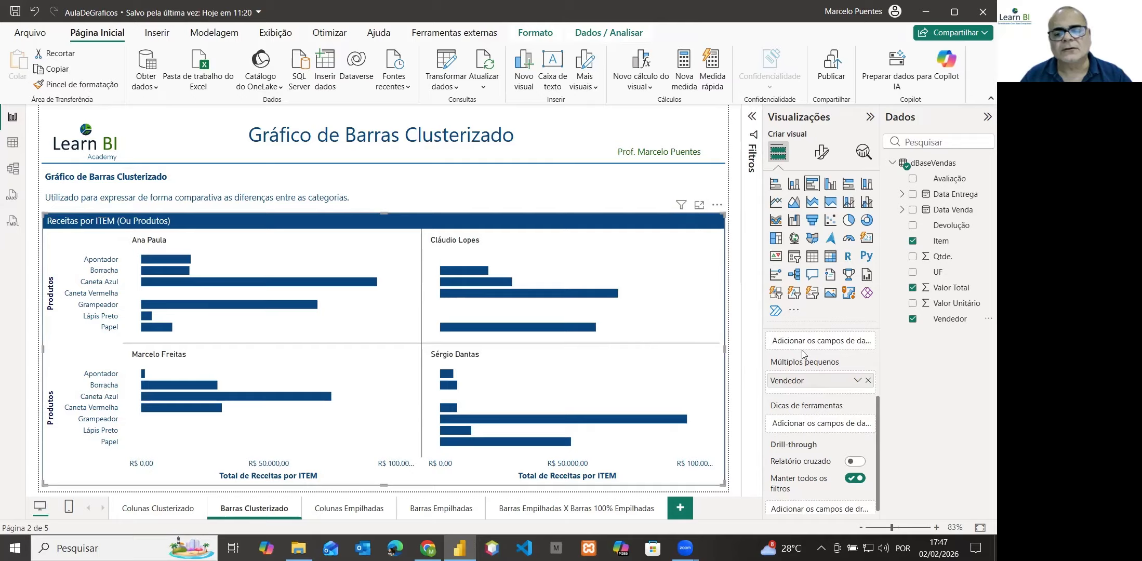
click(868, 382)
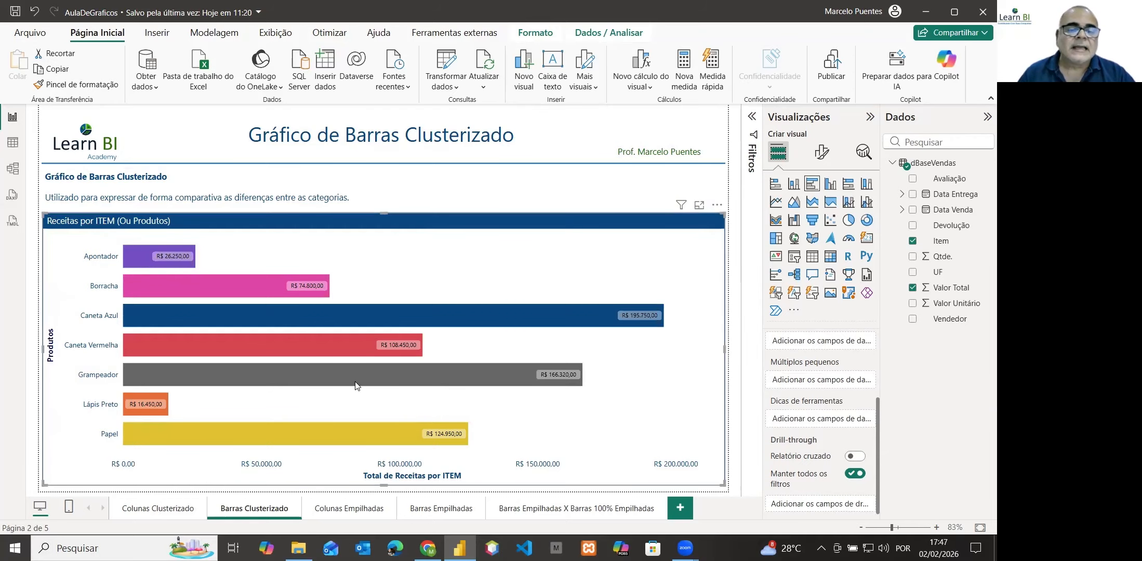
Step: Add Valor Total to the chart's tooltip fields and set its aggregation to Média
mouse_move(312, 371)
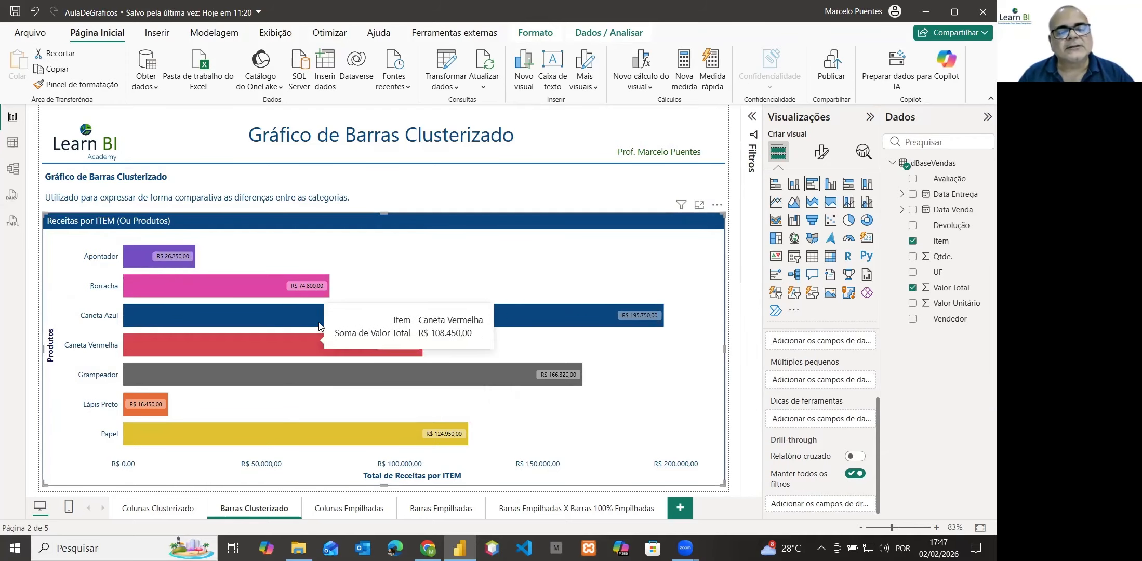
mouse_move(318, 323)
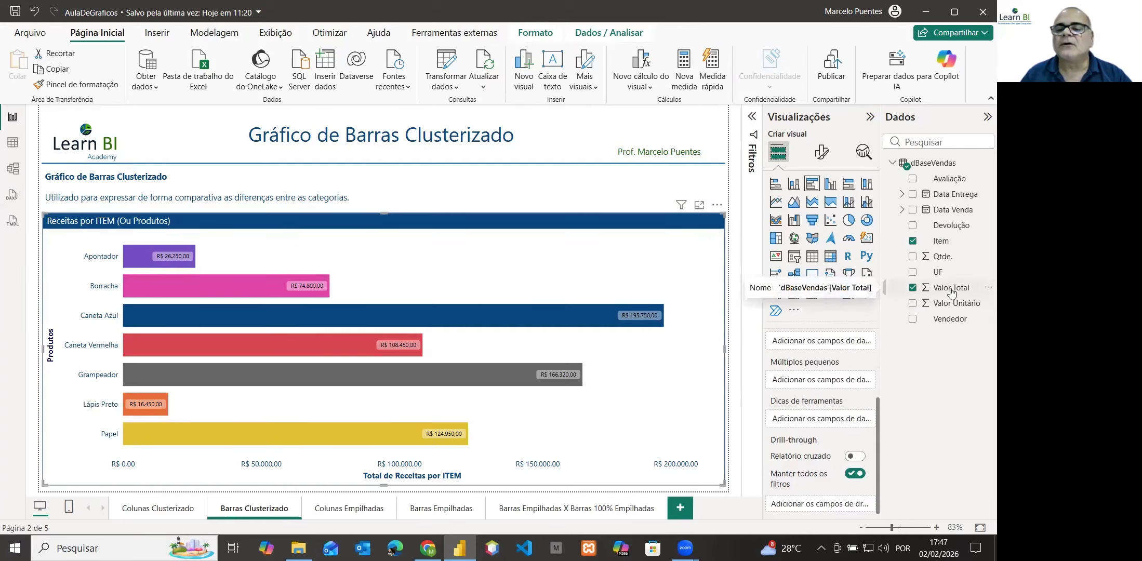
drag(957, 293, 842, 423)
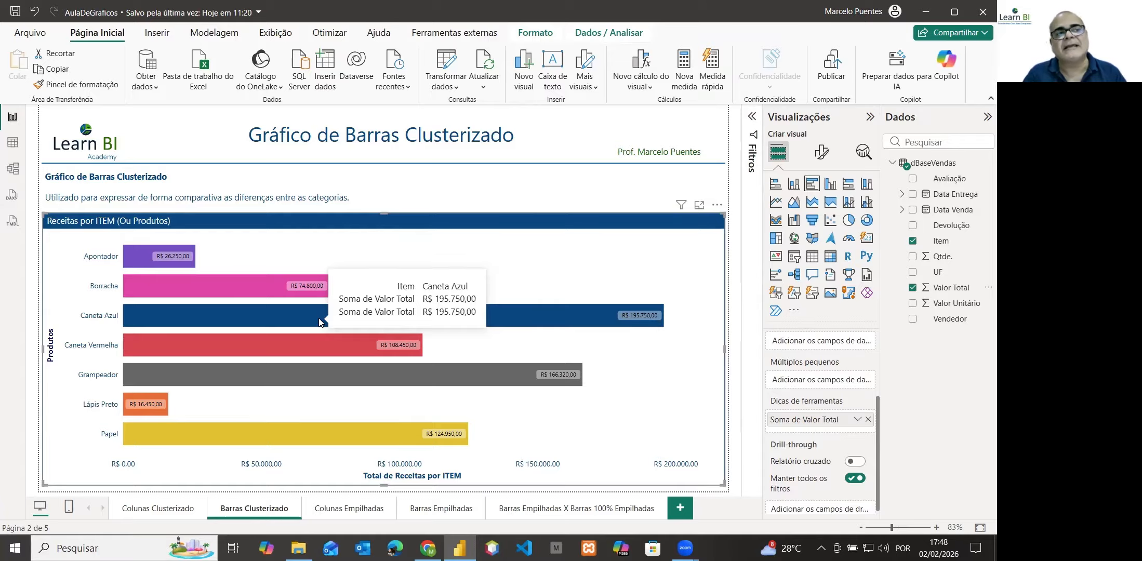
click(858, 420)
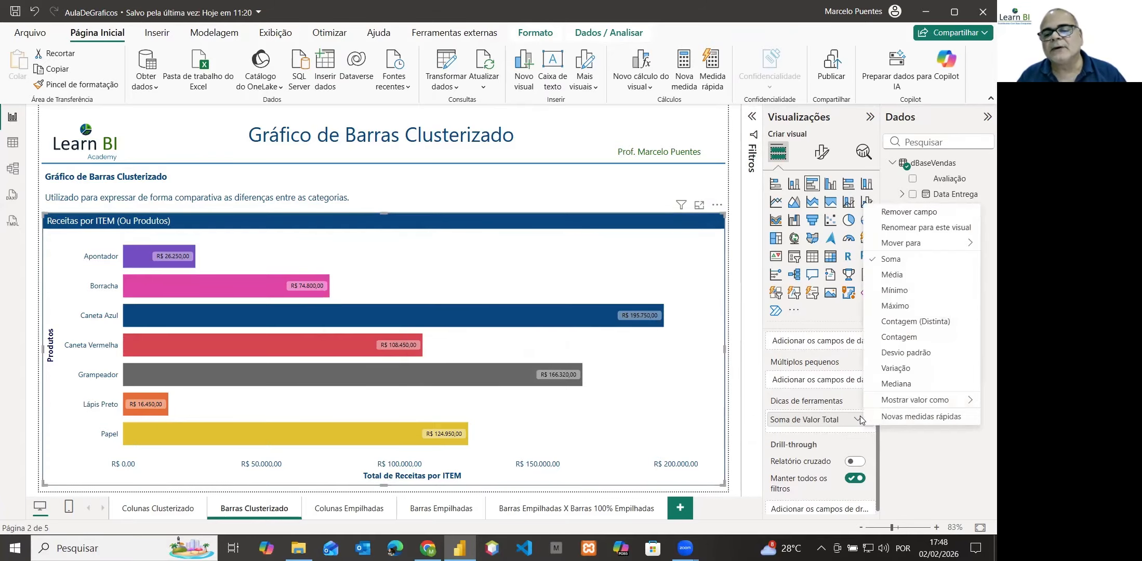
click(892, 277)
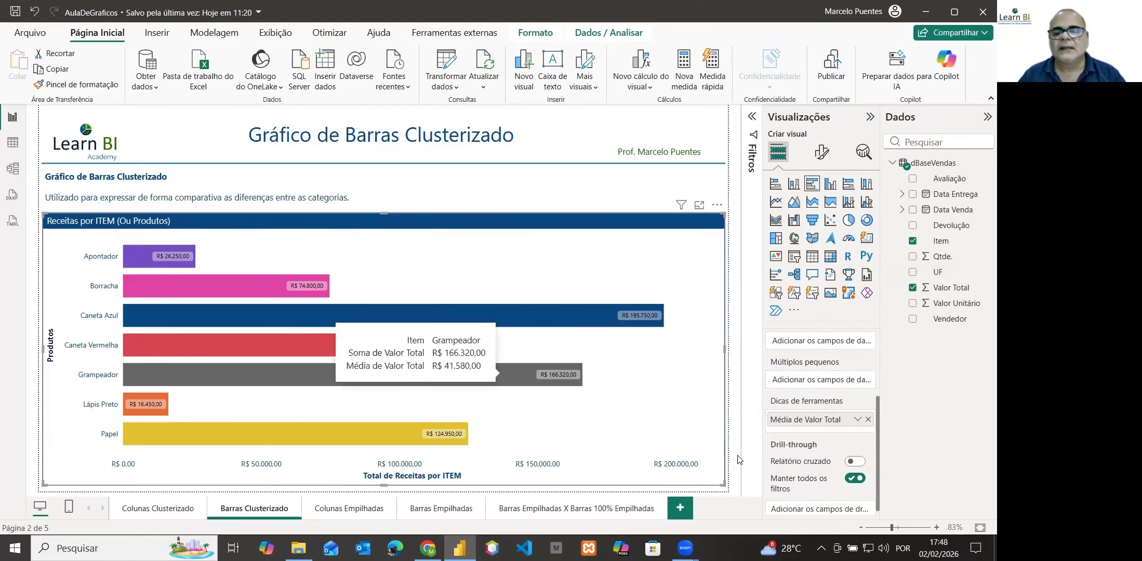
Step: Rename the averaged Valor Total tooltip field to "Receita Média" for this visual
double_click(815, 422)
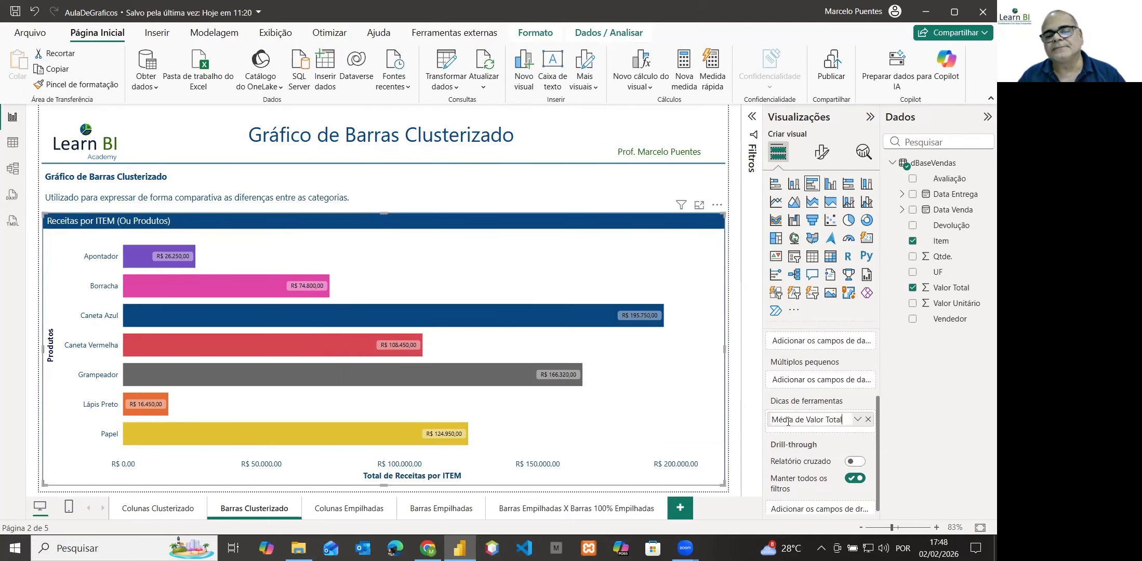
key(ctrl+a)
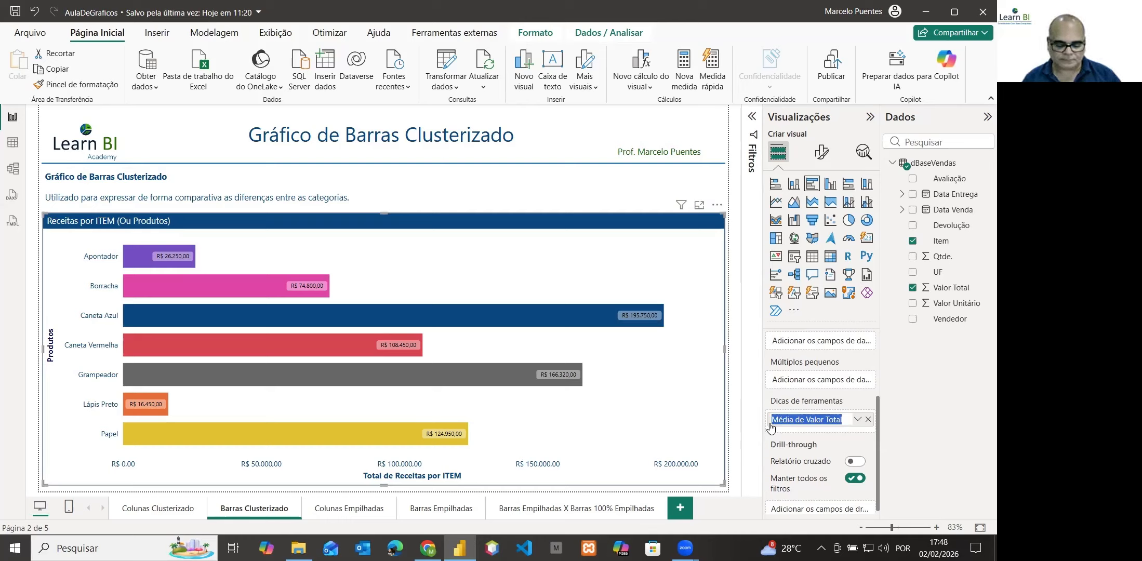
text(Receita)
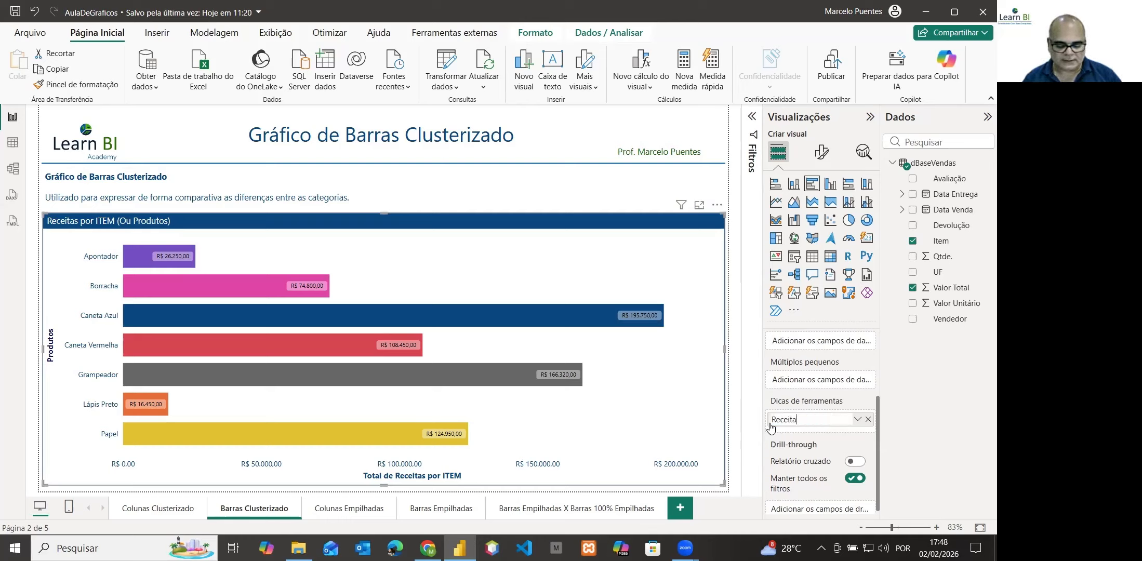
text( Média)
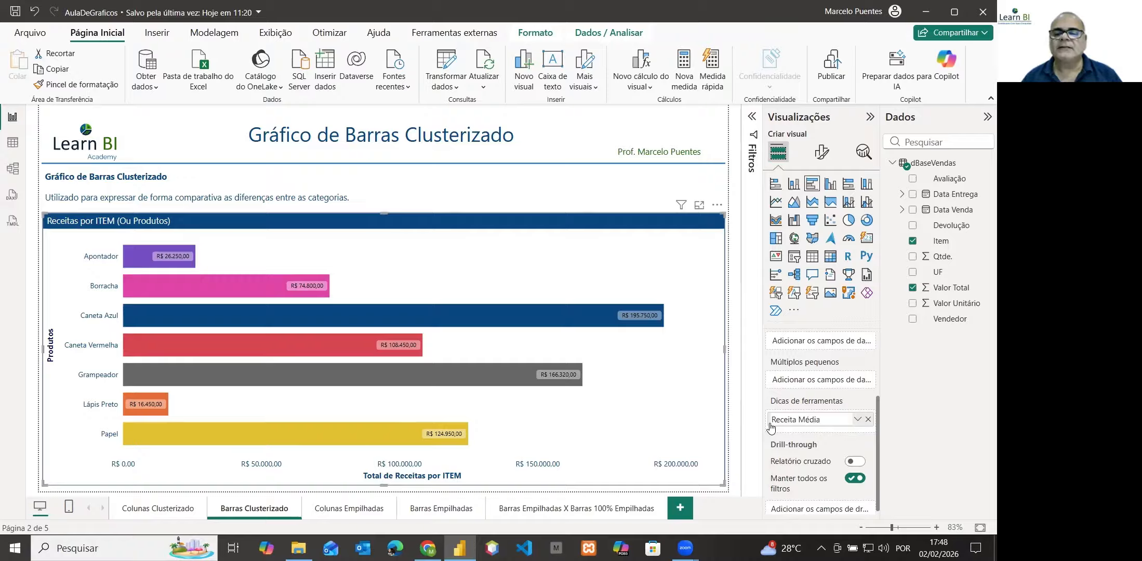
key(Return)
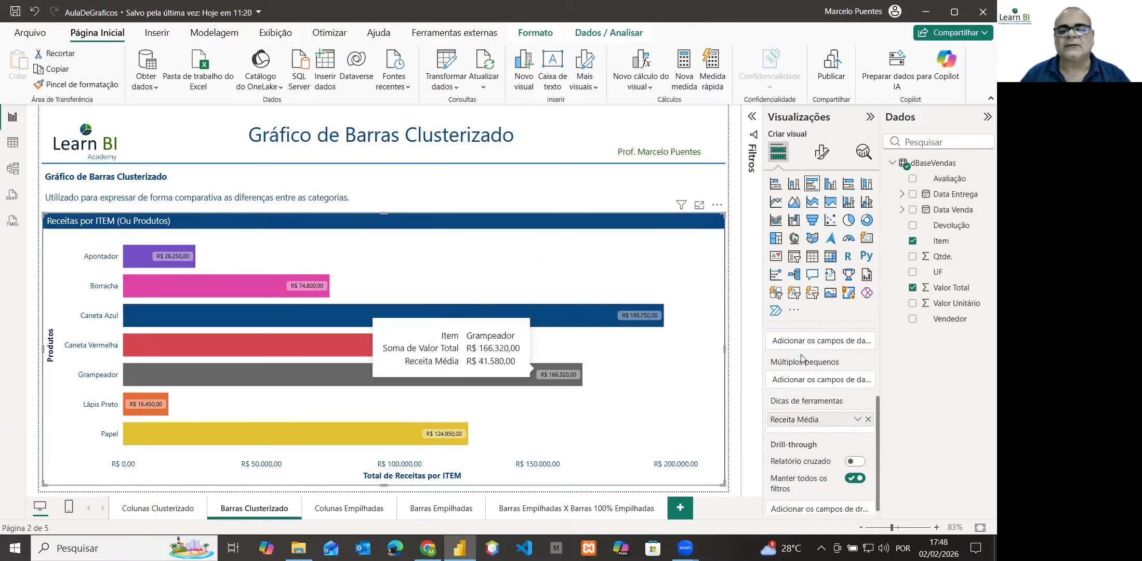
Step: Rename the summed Valor Total field on the X axis to "Total de Receitas" for this visual
scroll(808, 360, up, 4)
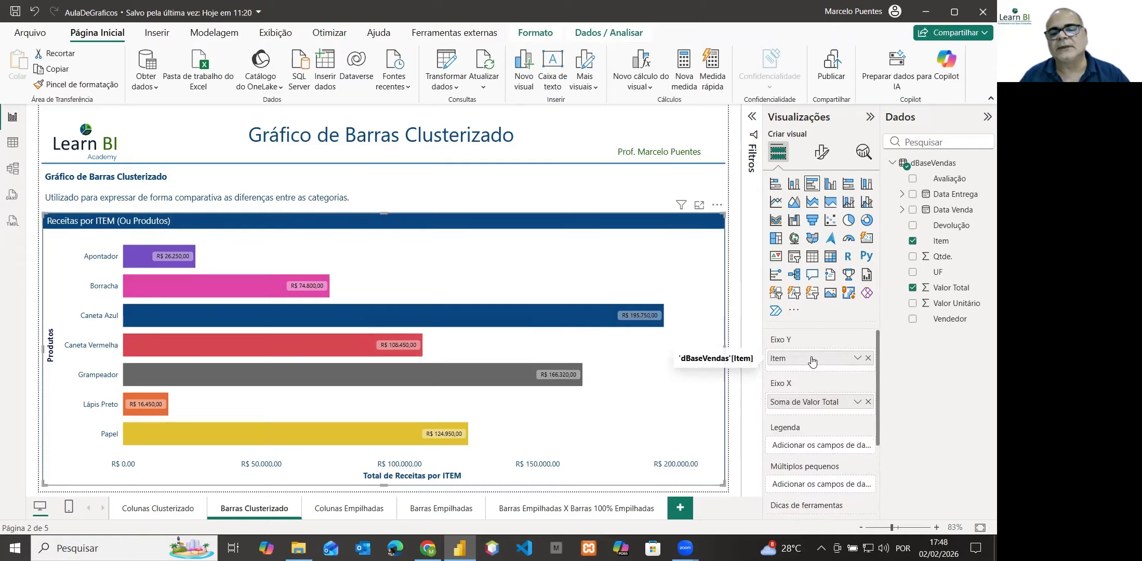
double_click(796, 402)
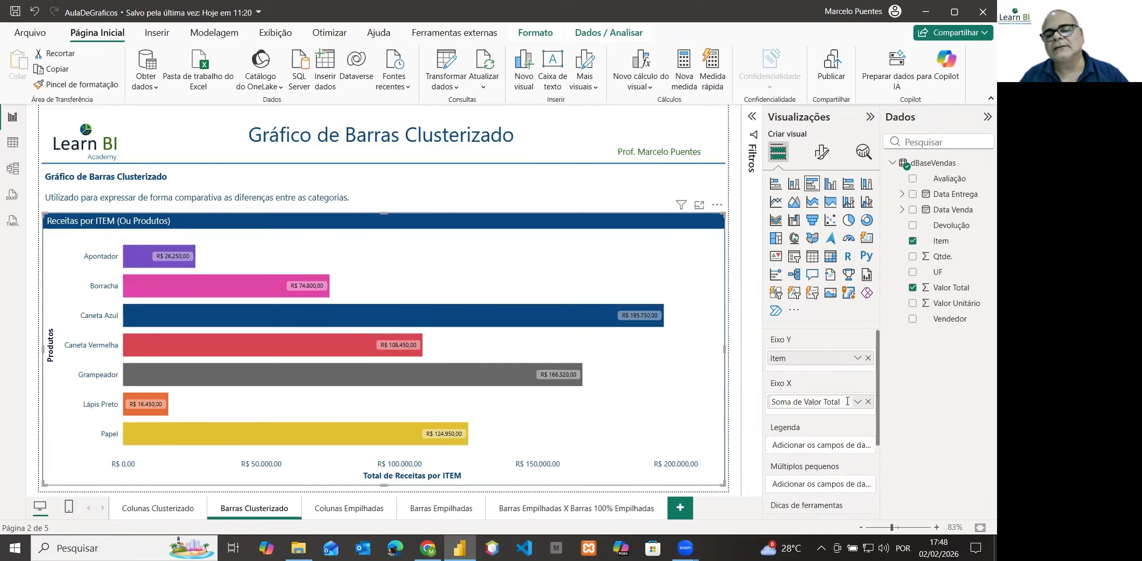
drag(850, 400, 757, 407)
text(Tot)
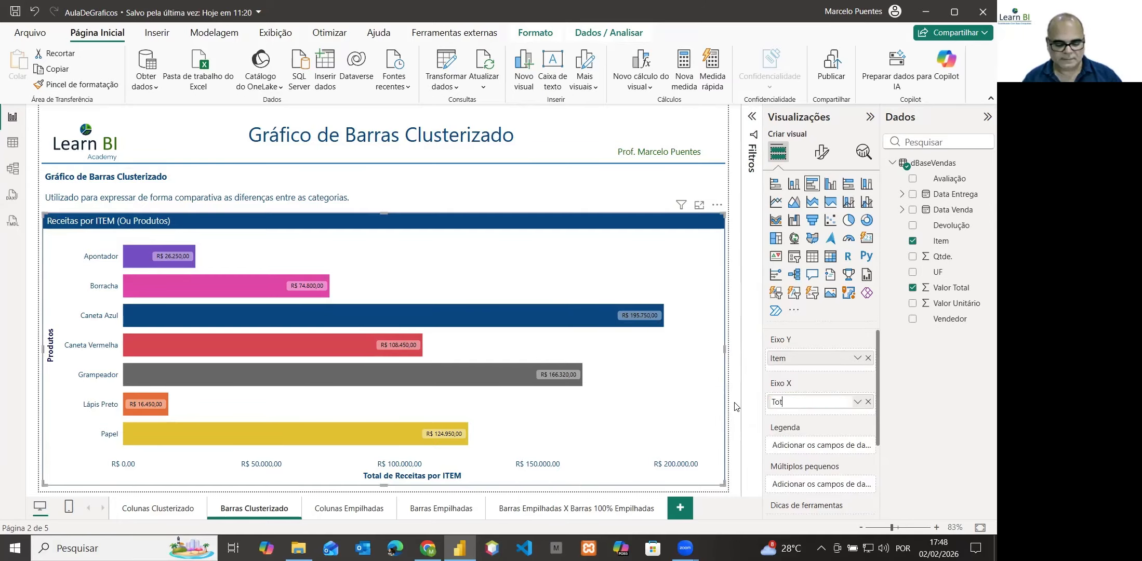
text(al de Rece)
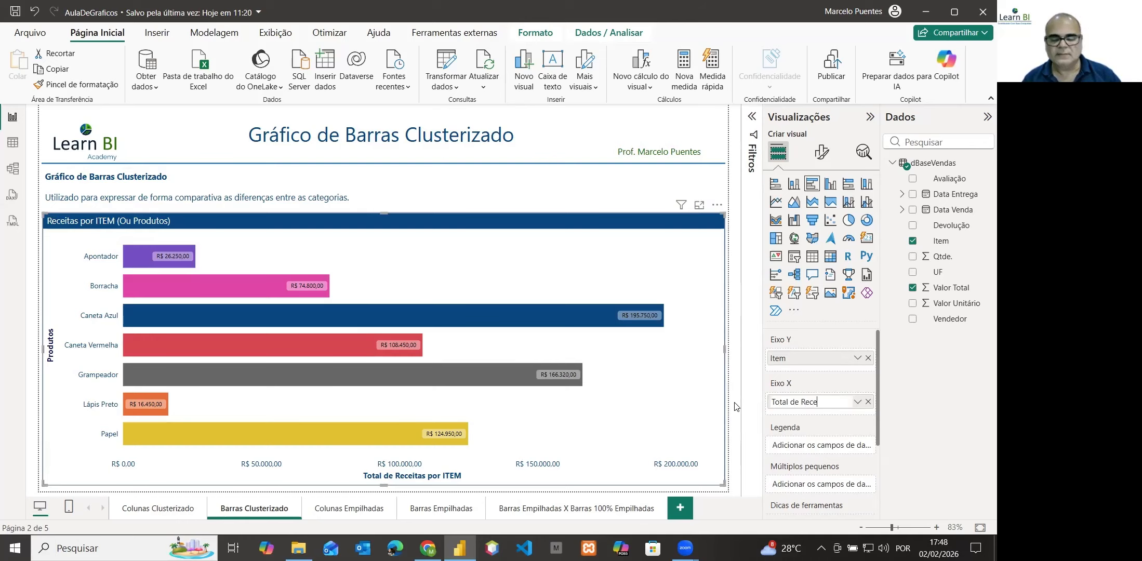
text(itas)
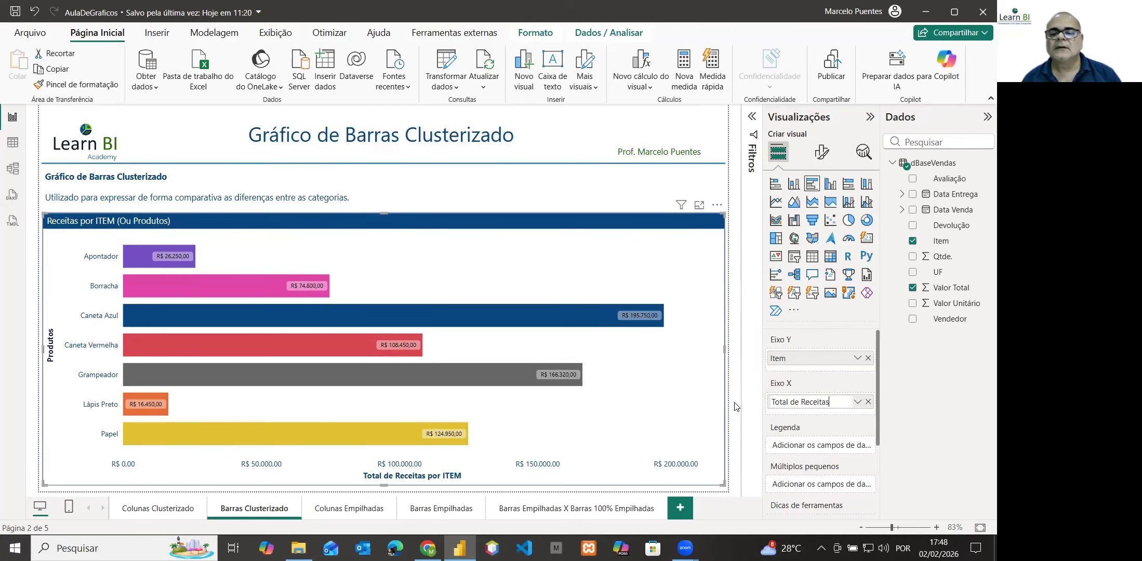
key(Return)
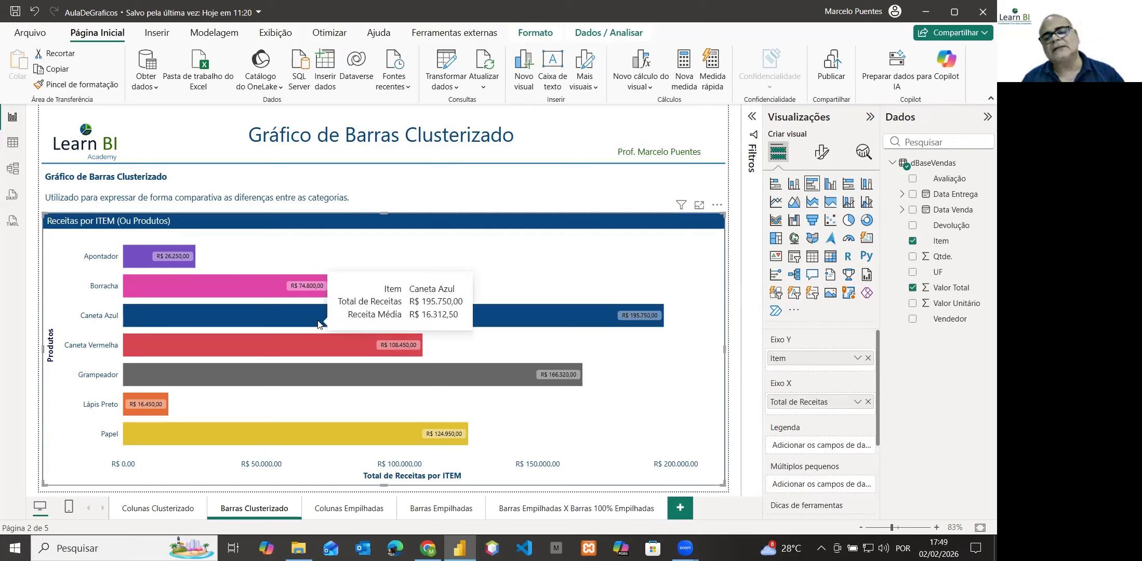
scroll(823, 378, down, 3)
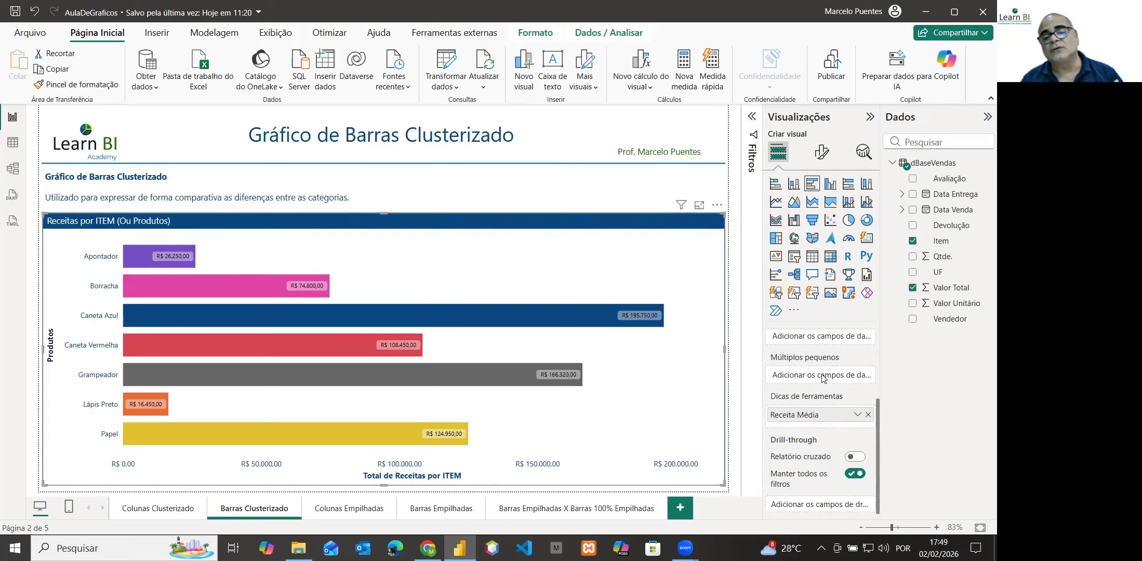